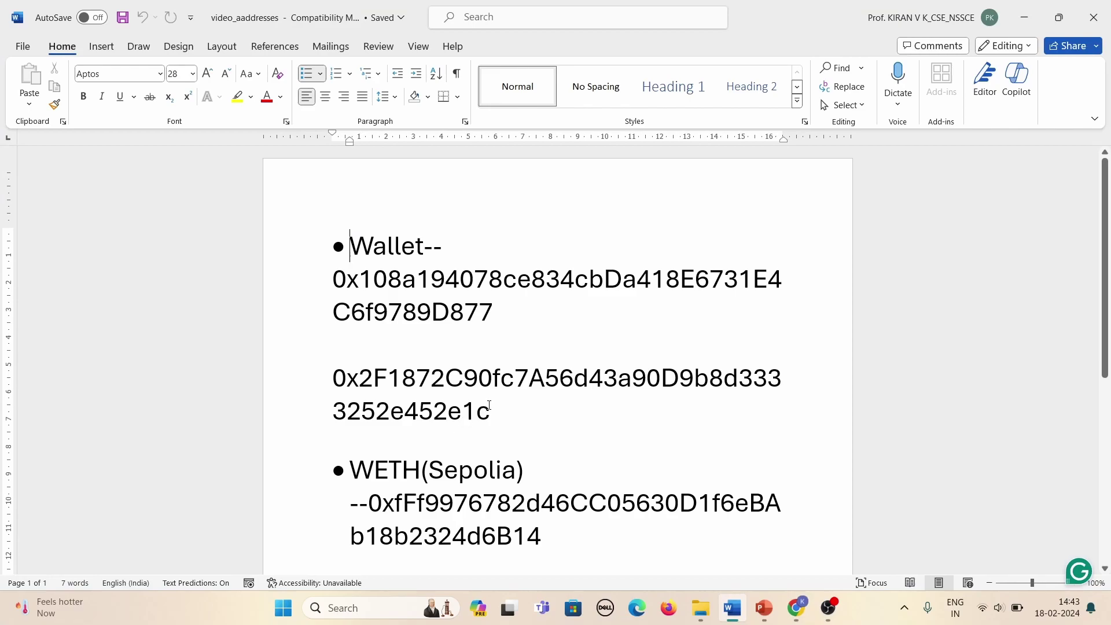
Copy the second address from the Word notes, then minimize Word to show the MetaMask wallet home
left_click_drag(489, 407, 327, 370)
key("ctrl+c")
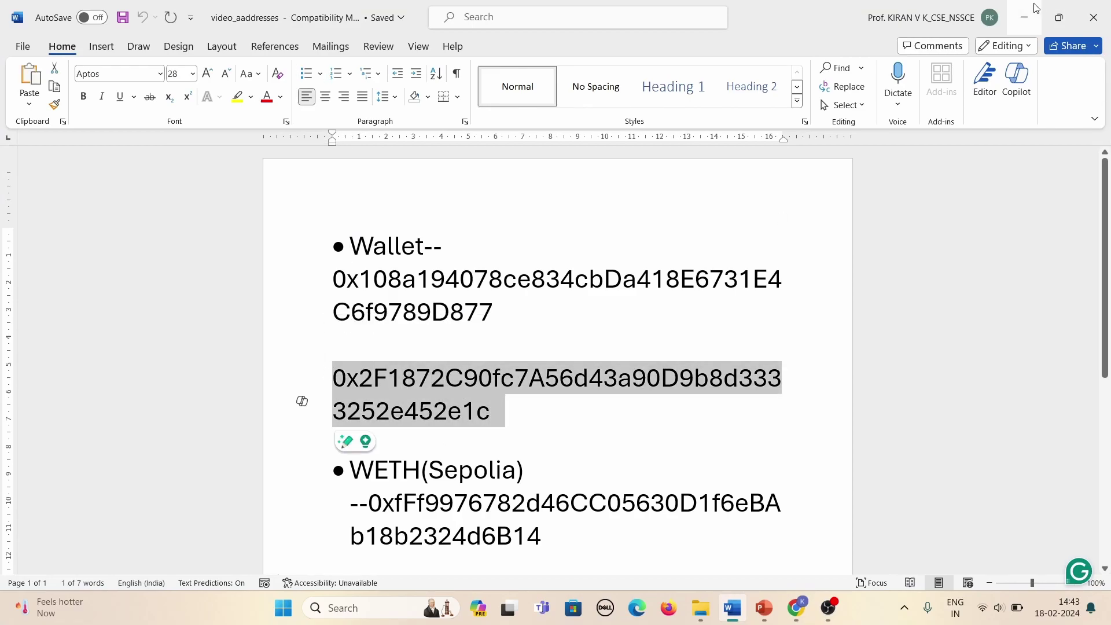
left_click(1035, 8)
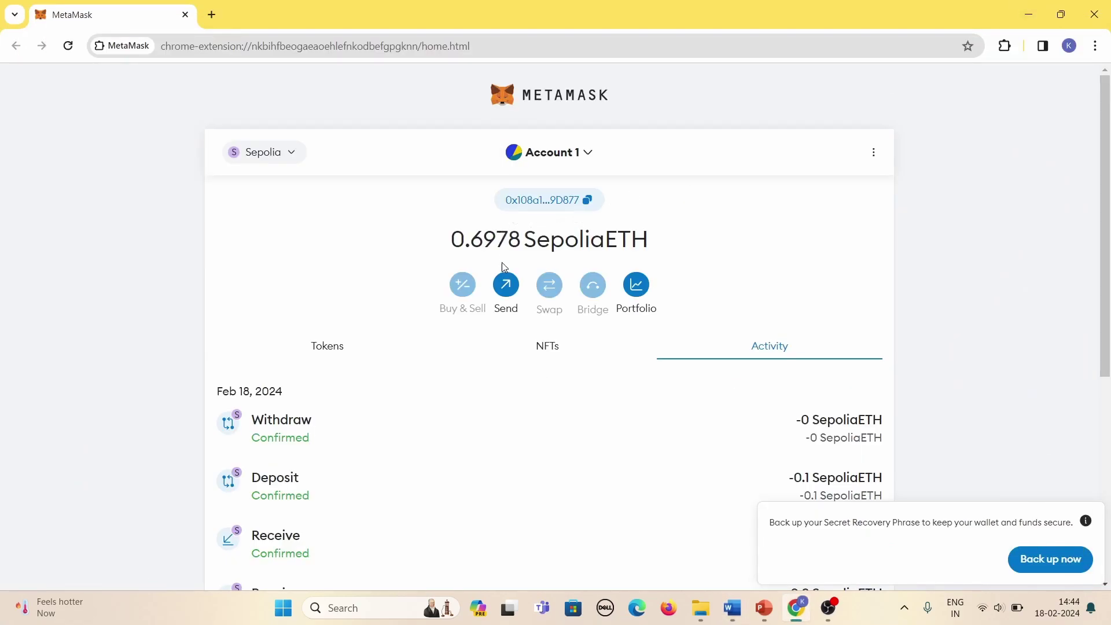
Send 0.1 SepoliaETH from Account 1 to the pasted second address and confirm it
left_click(505, 285)
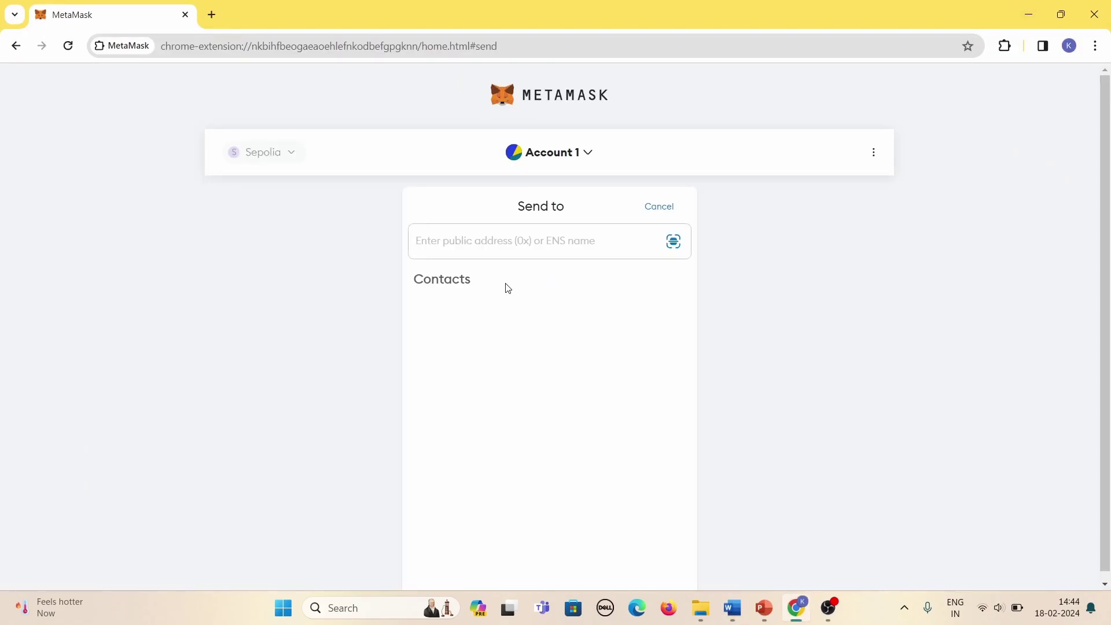
key("ctrl+v")
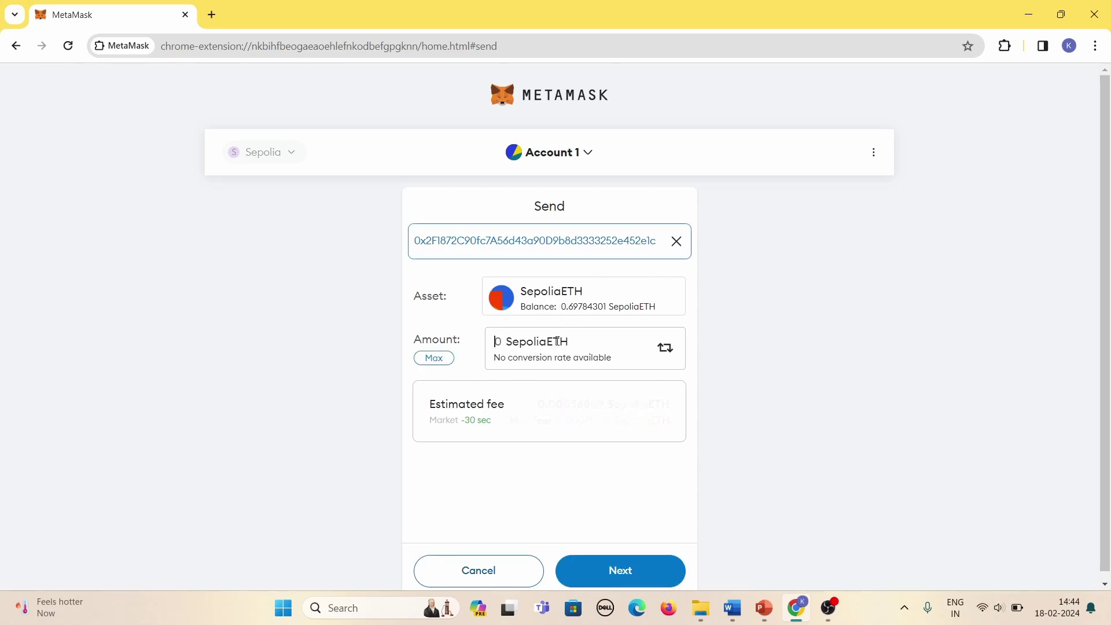
type("0.1")
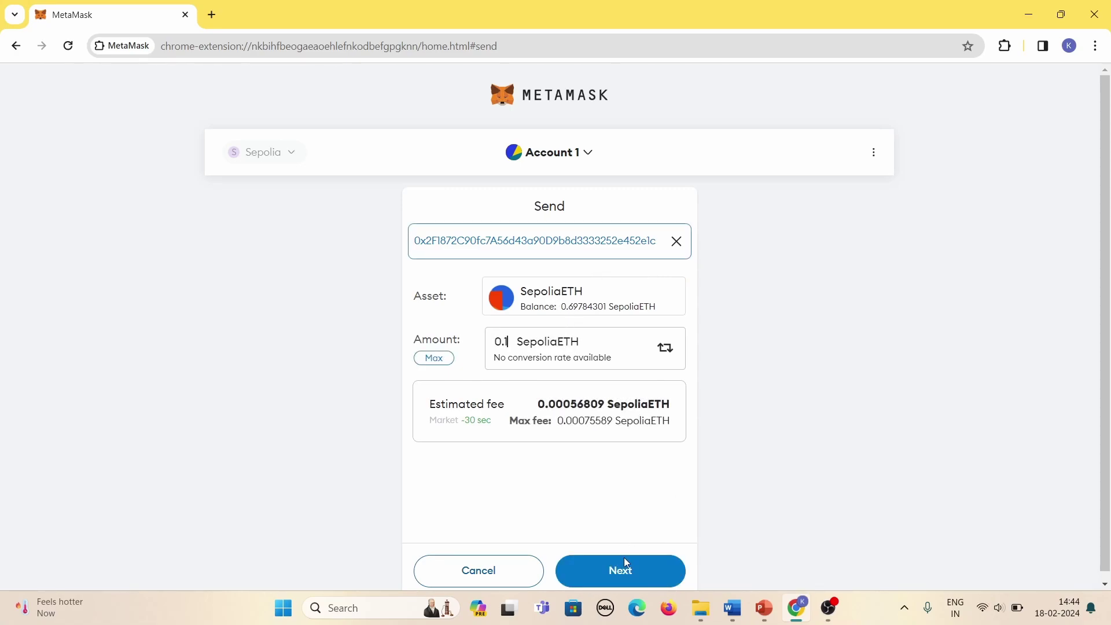
left_click(616, 571)
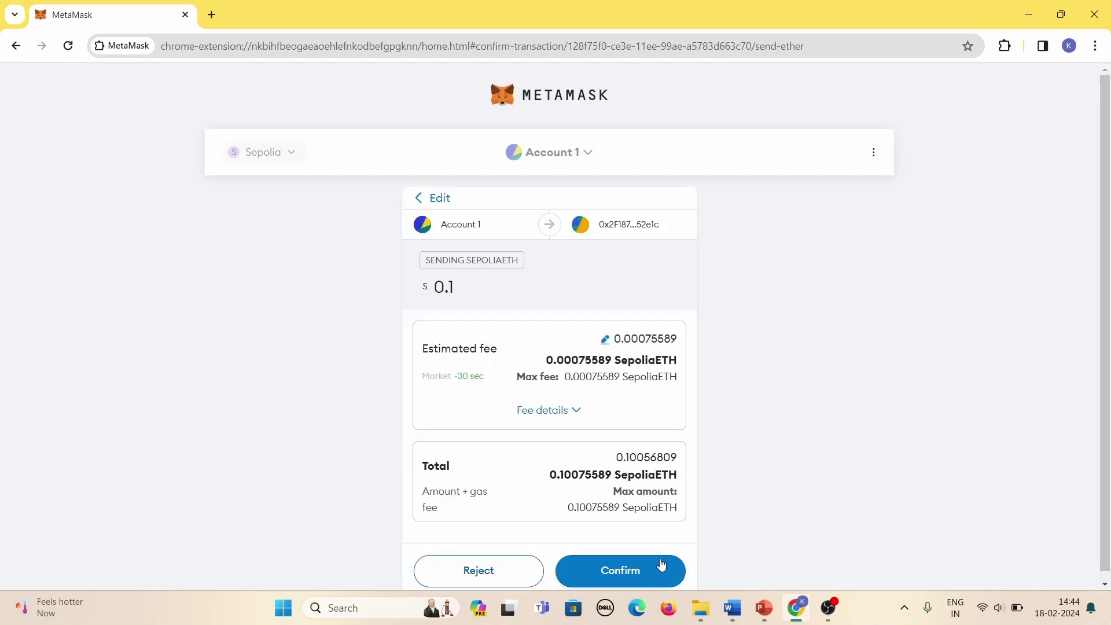
left_click(656, 572)
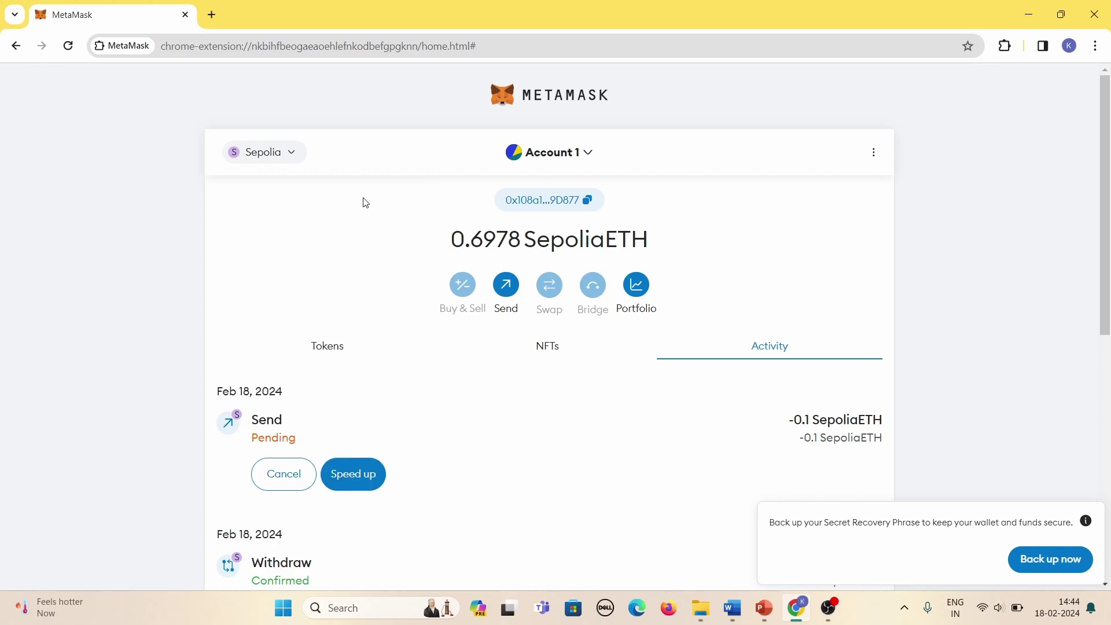
left_click(212, 12)
Load sepolia.etherscan.io in the new tab from the 'se' address-bar suggestion
type("se")
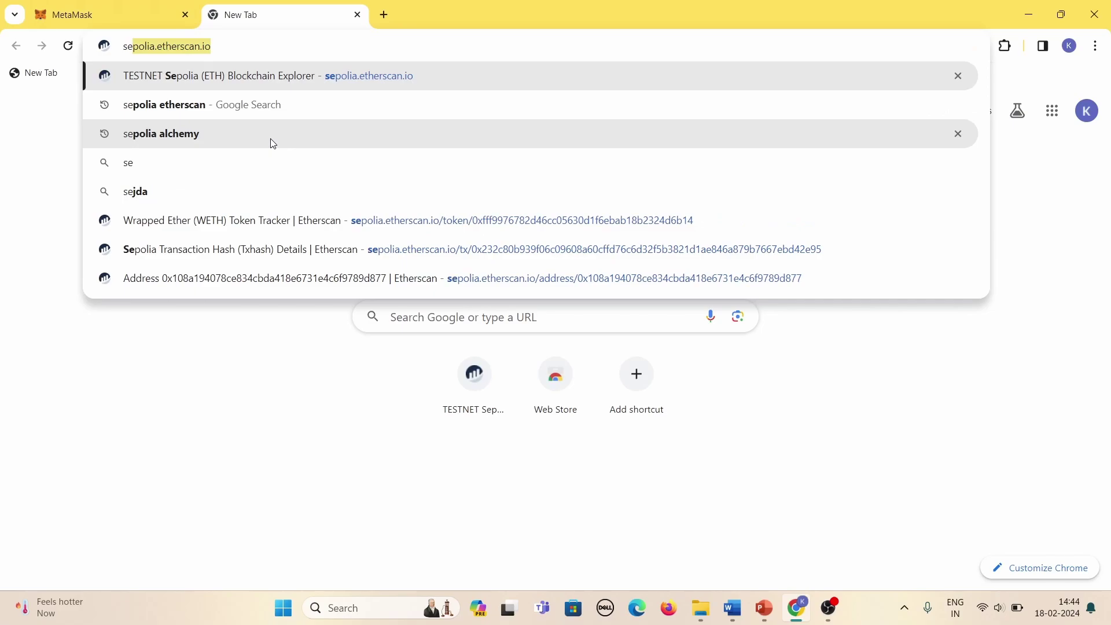
left_click(354, 88)
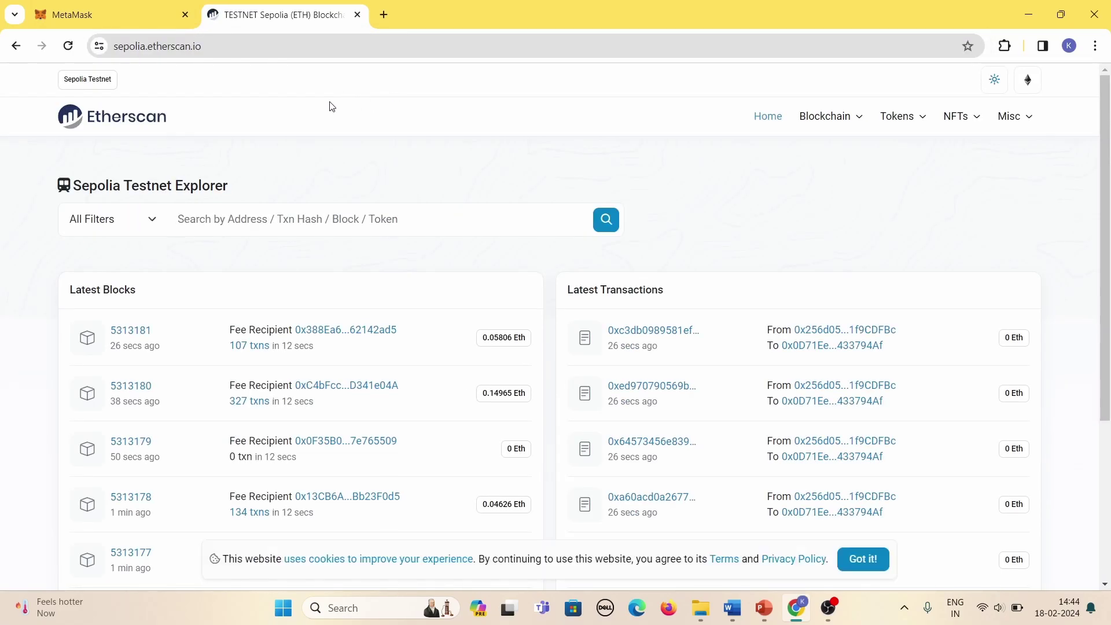
mouse_move(787, 603)
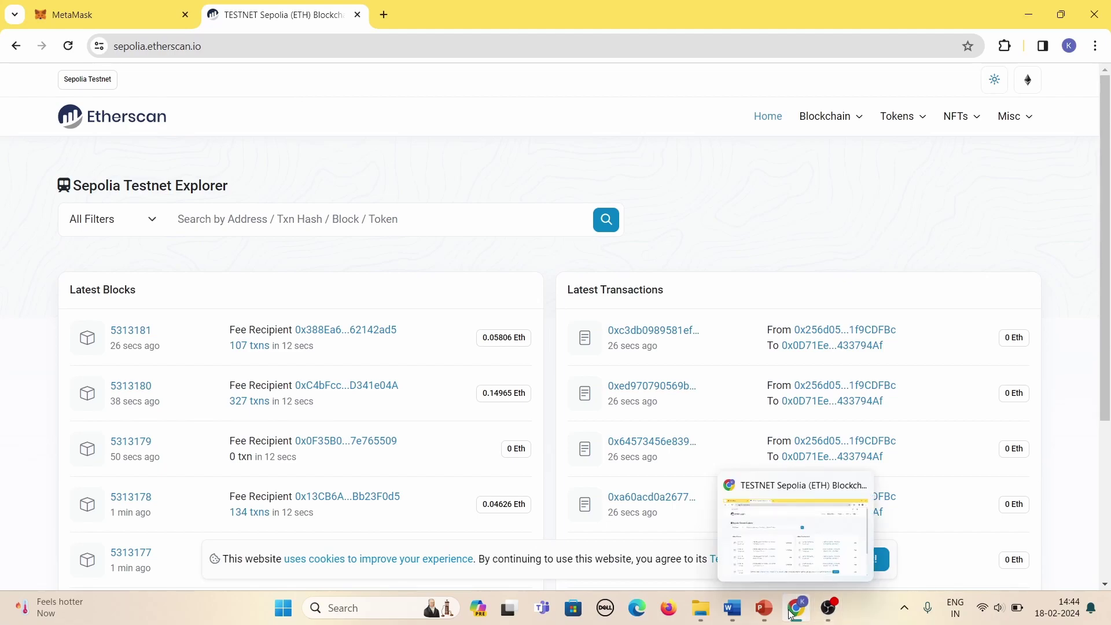
left_click(746, 608)
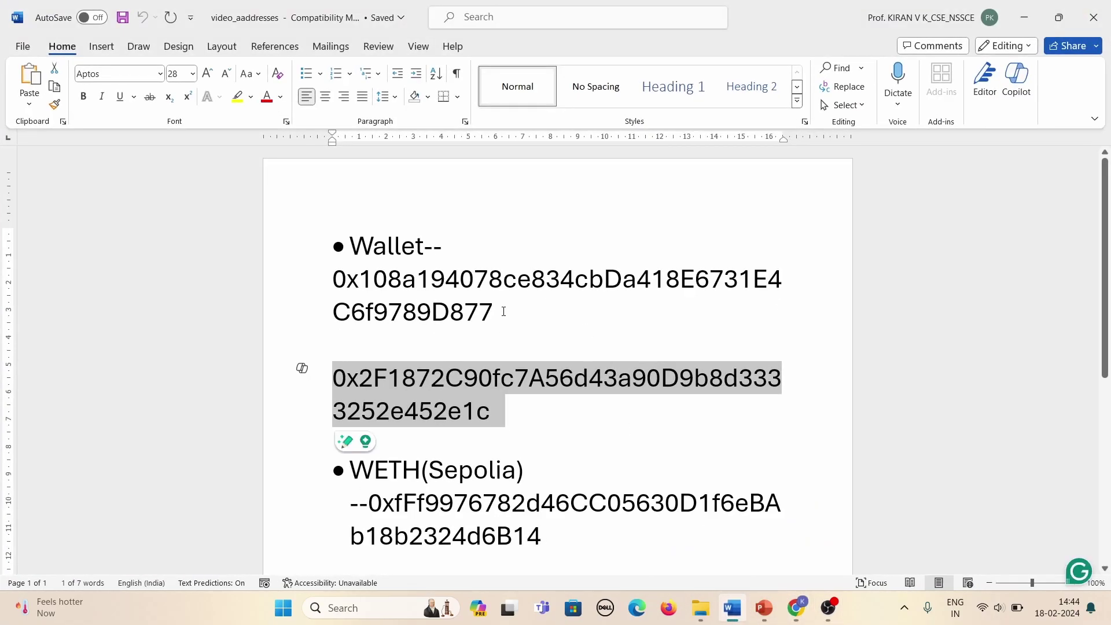
Copy the Wallet address from the Word notes and return to the Etherscan search box
left_click_drag(501, 311, 331, 274)
key("ctrl+c")
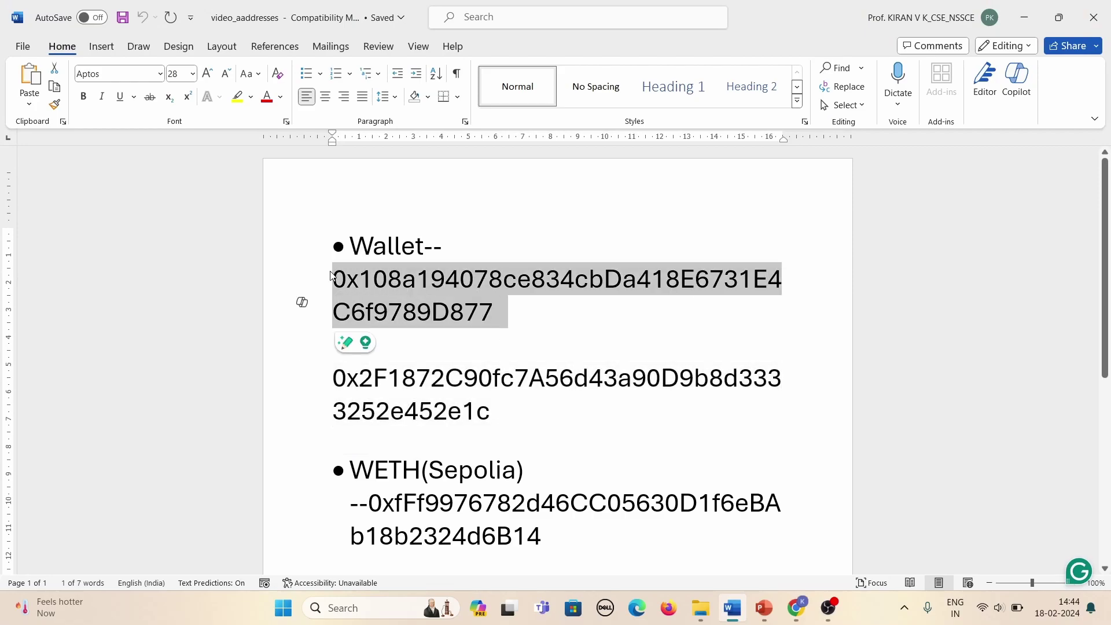
key("alt+Tab")
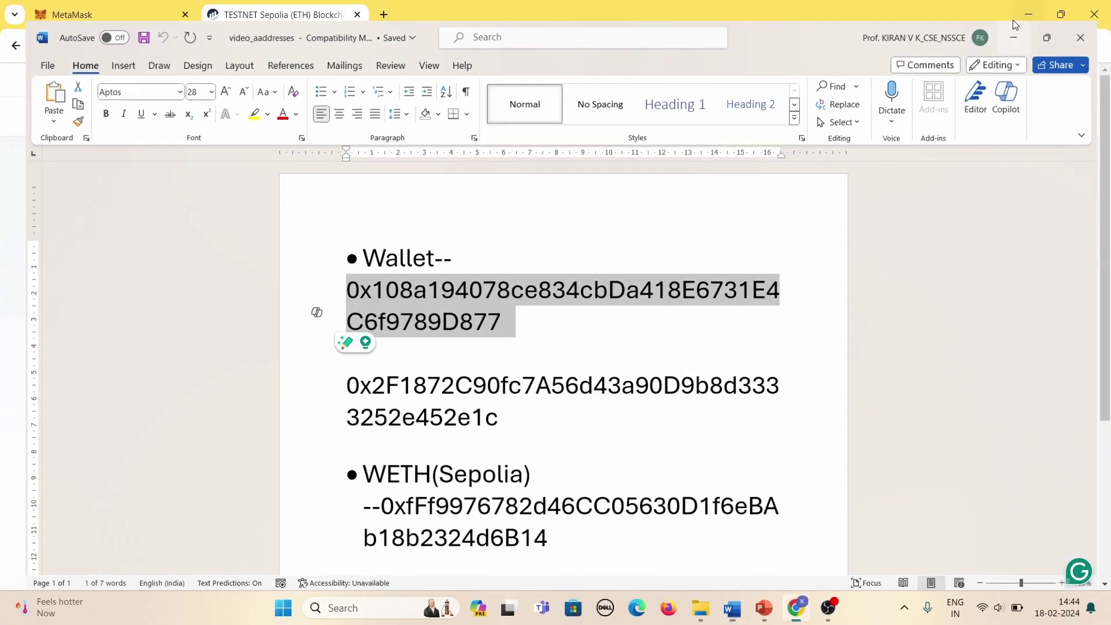
left_click(290, 219)
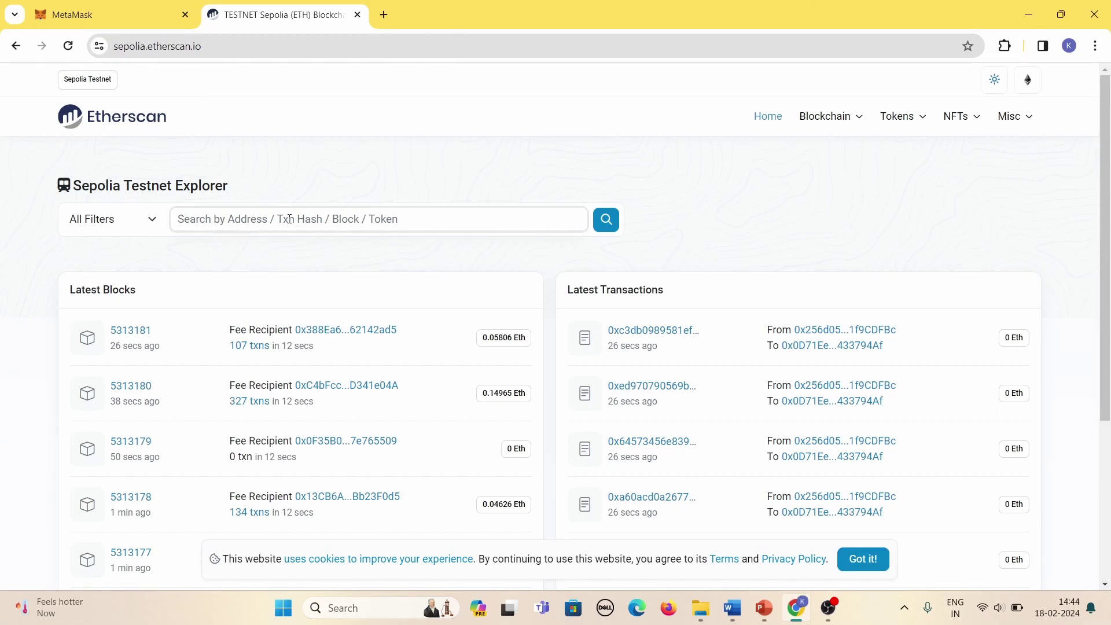
Look up the wallet address on Etherscan and reload until the 0.1 ETH transfer shows as the ninth transaction
key("ctrl+v")
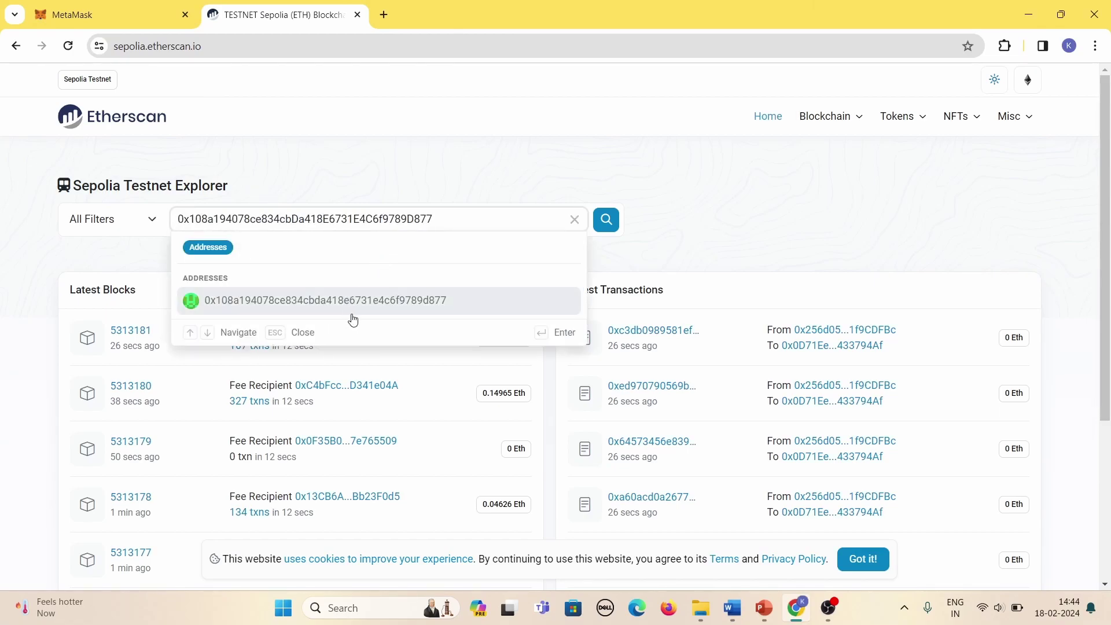
left_click(371, 306)
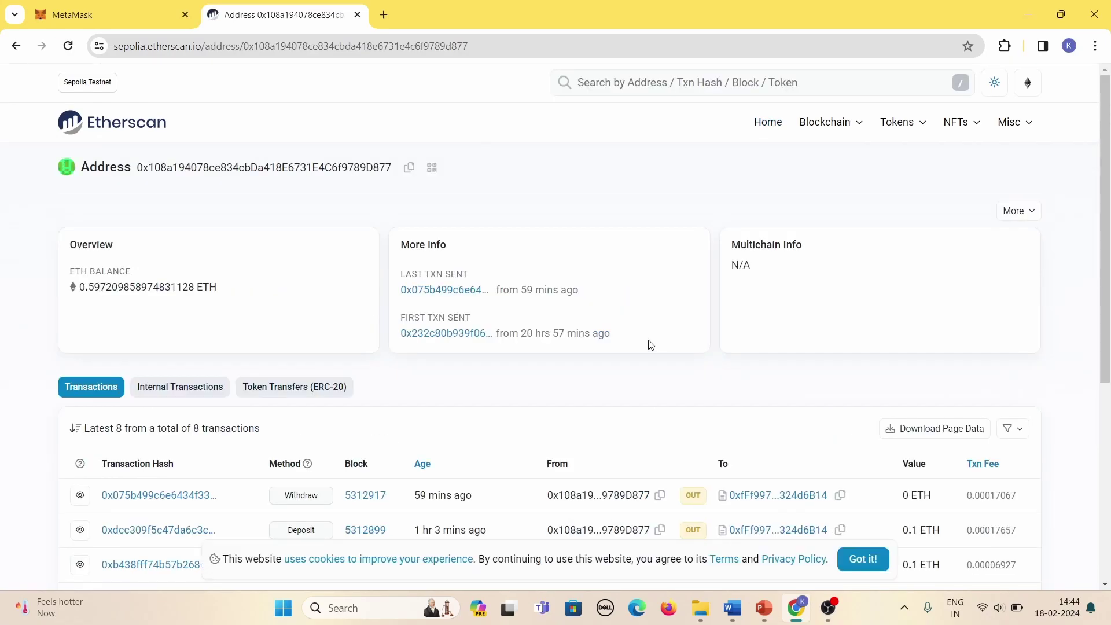
left_click_drag(1108, 188, 1108, 224)
left_click(68, 46)
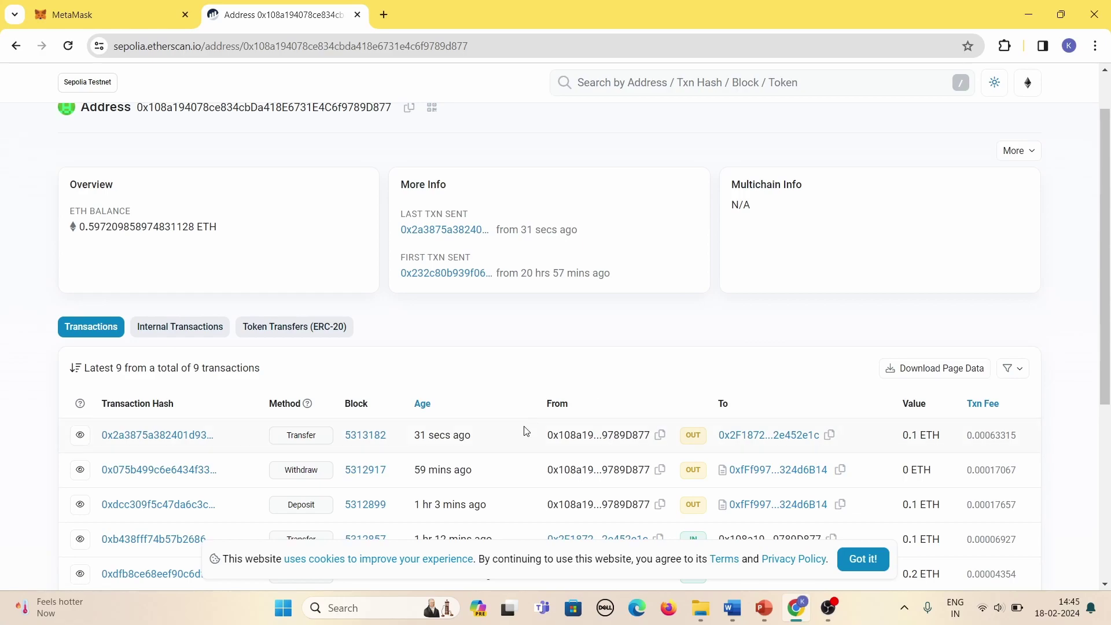
scroll(1108, 308, "up", 1)
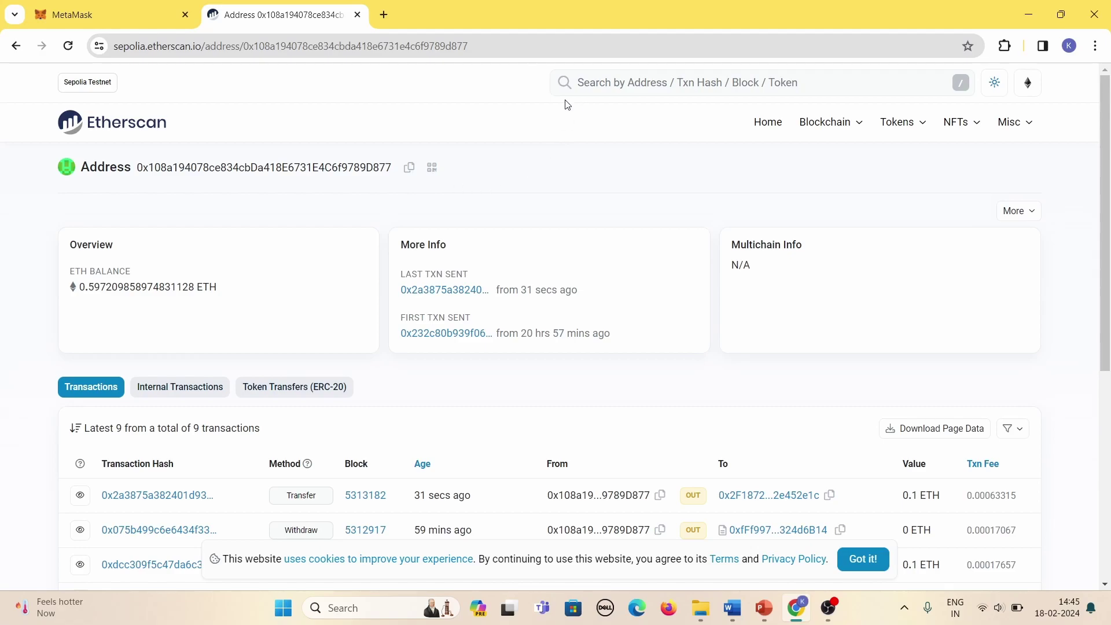
Search the wallet address again from the Etherscan home page and check its 0.597209858974831128 ETH balance
left_click(16, 46)
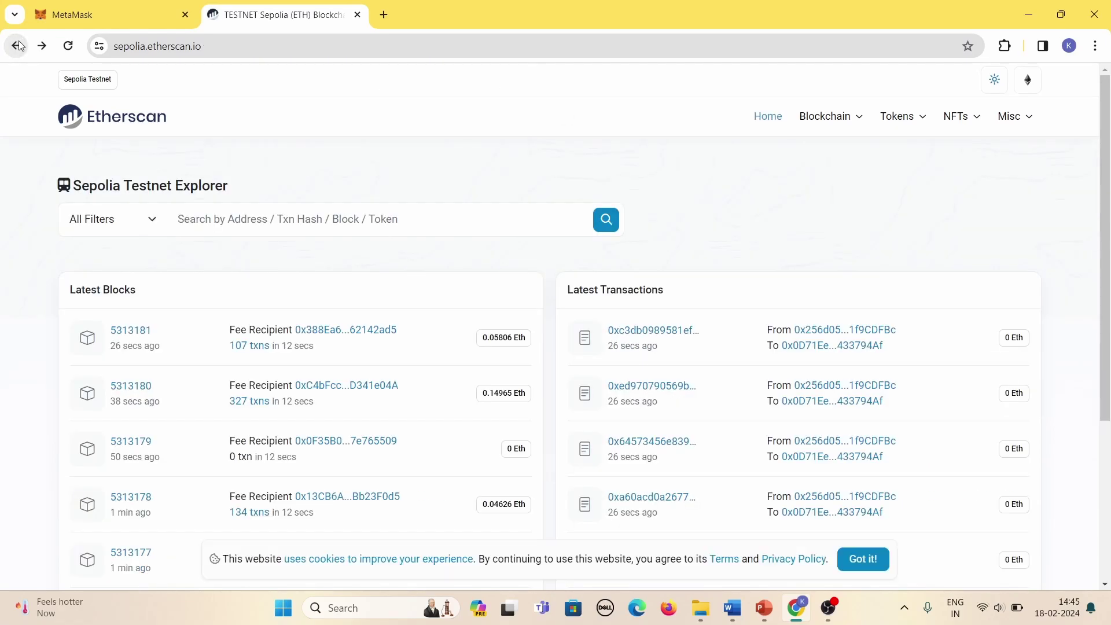
left_click(246, 212)
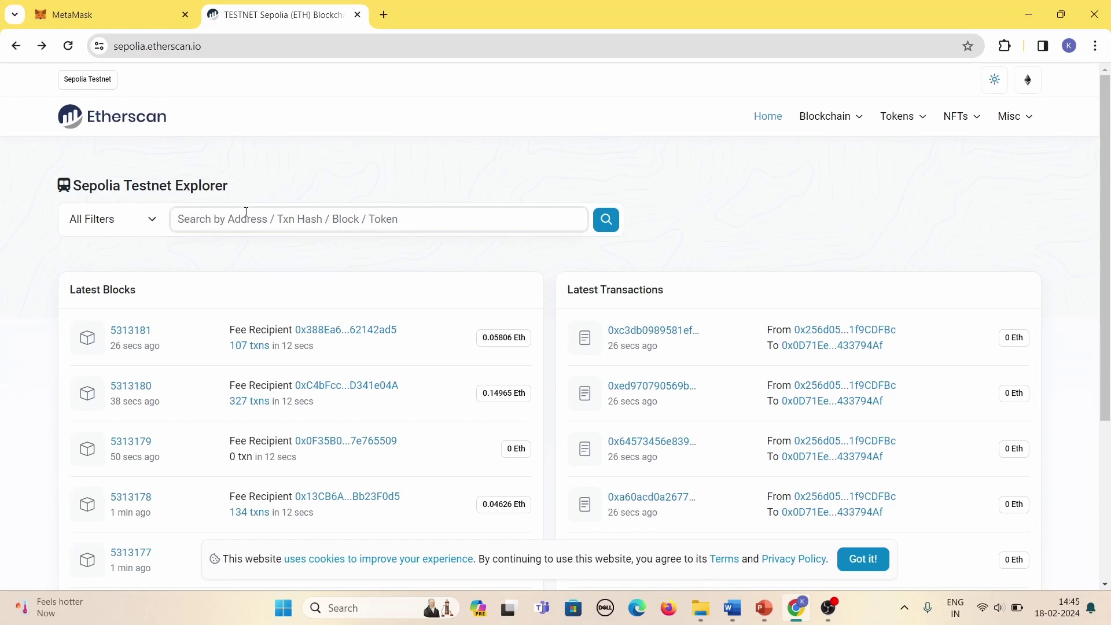
key("ctrl+v")
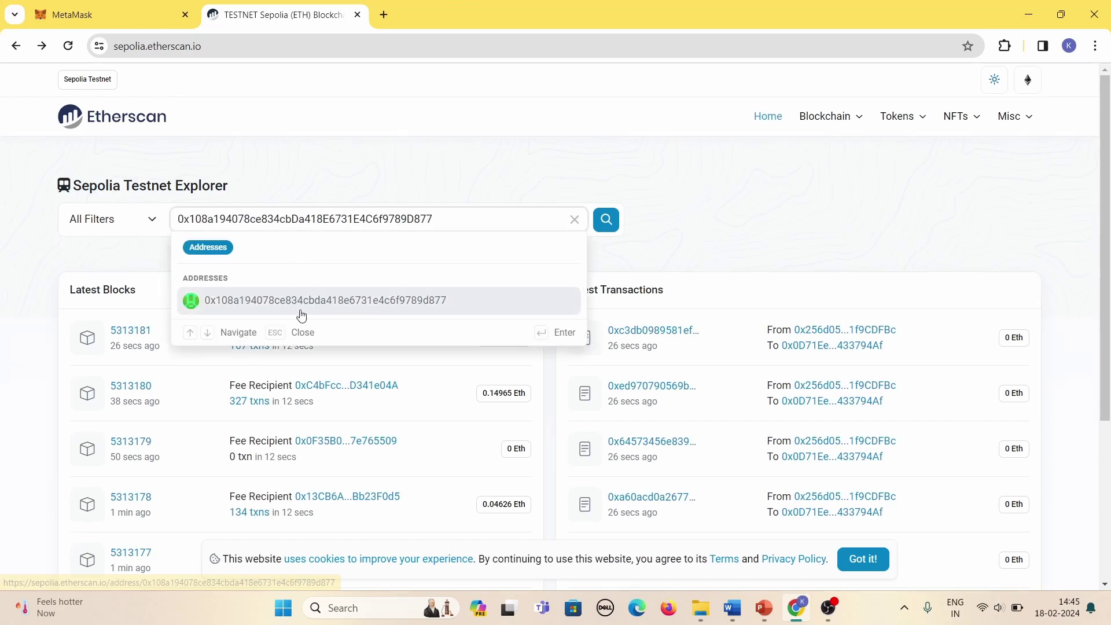
left_click(304, 307)
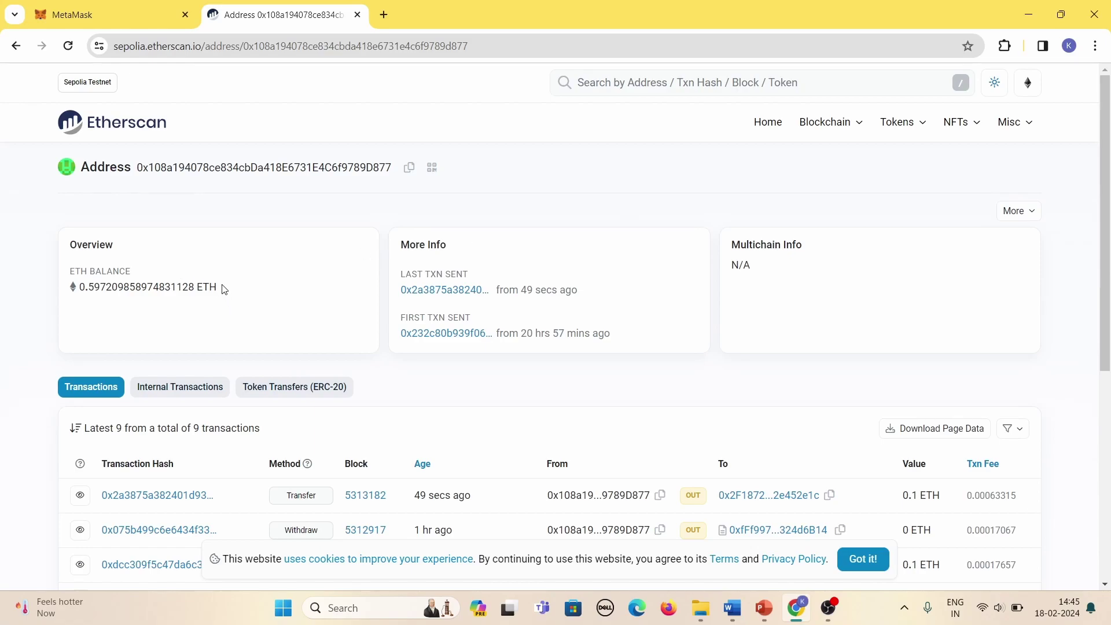
left_click_drag(224, 289, 79, 287)
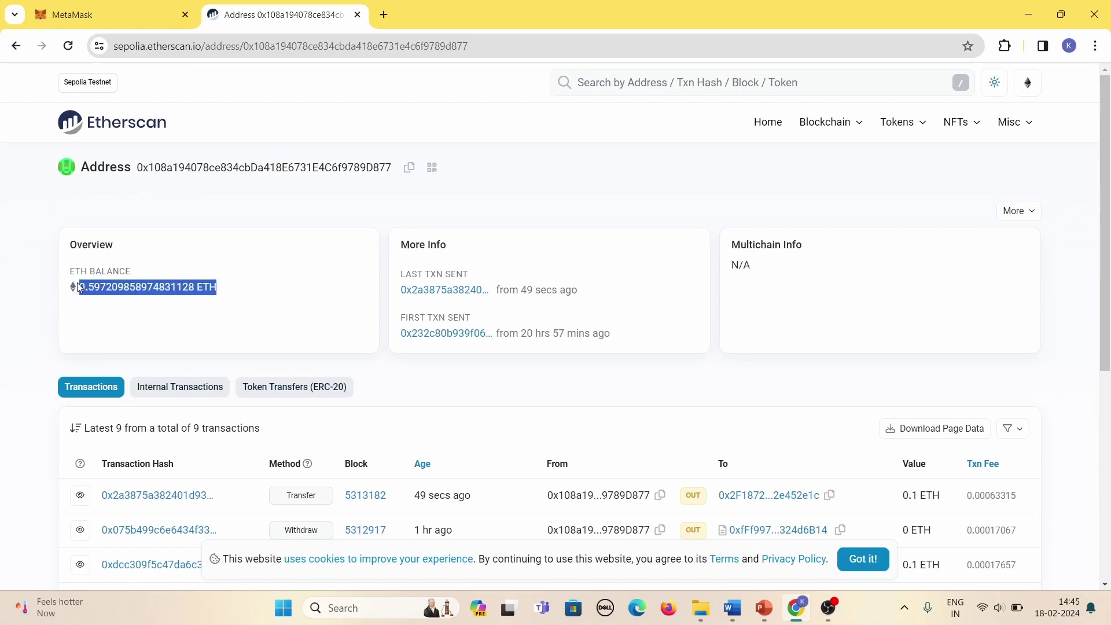
left_click(278, 306)
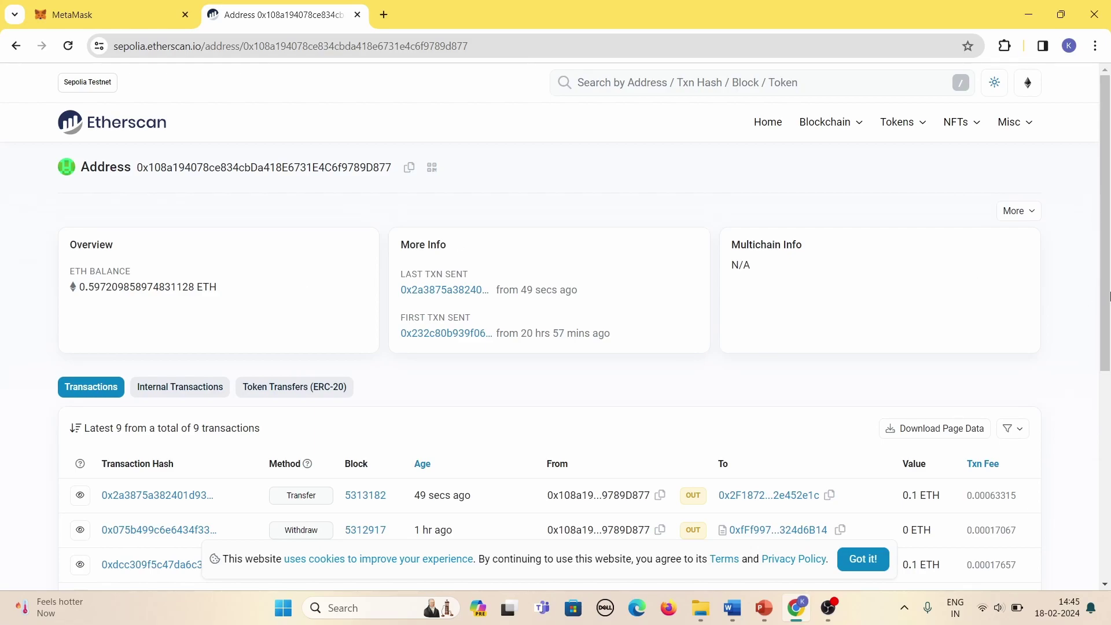
scroll(1108, 295, "down", 5)
scroll(1107, 293, "up", 5)
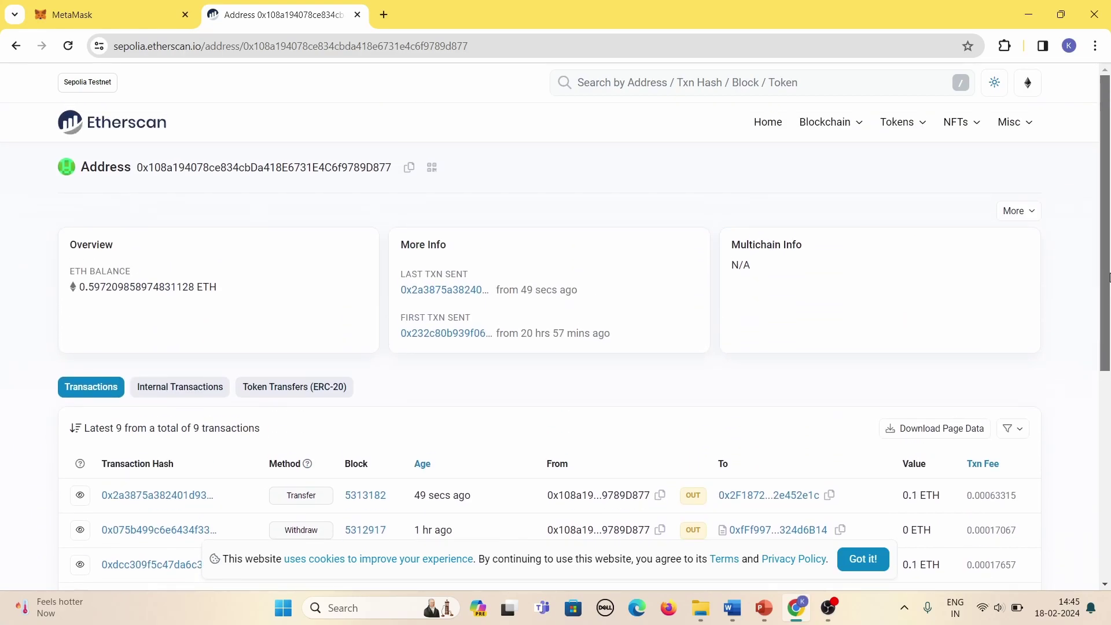
scroll(1107, 276, "down", 1)
scroll(1108, 271, "up", 1)
scroll(1107, 269, "down", 2)
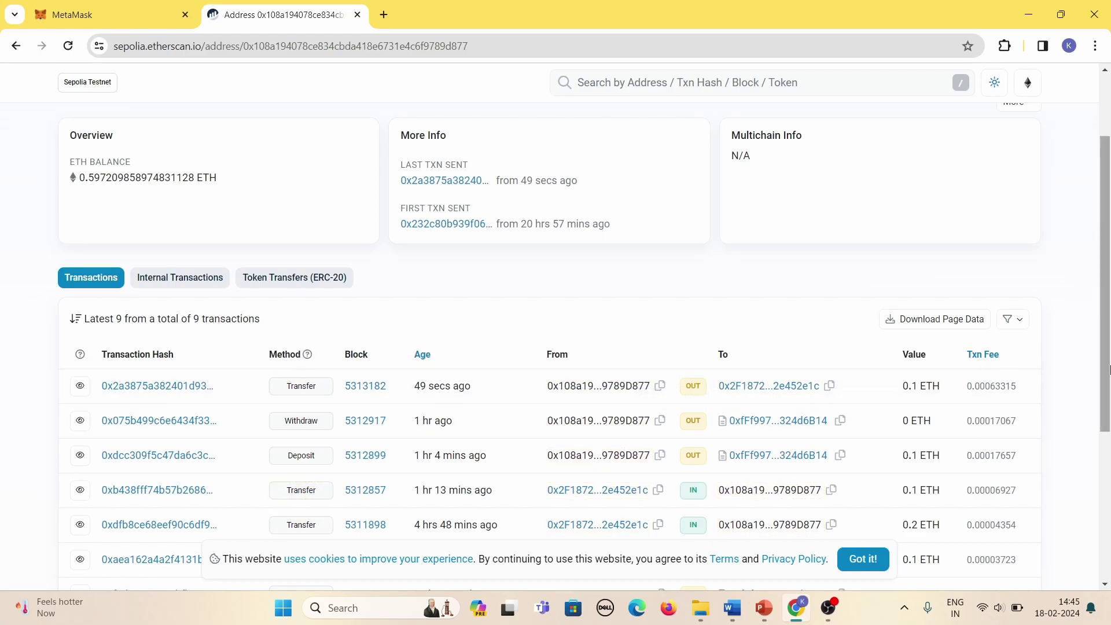
scroll(464, 282, "down", 3)
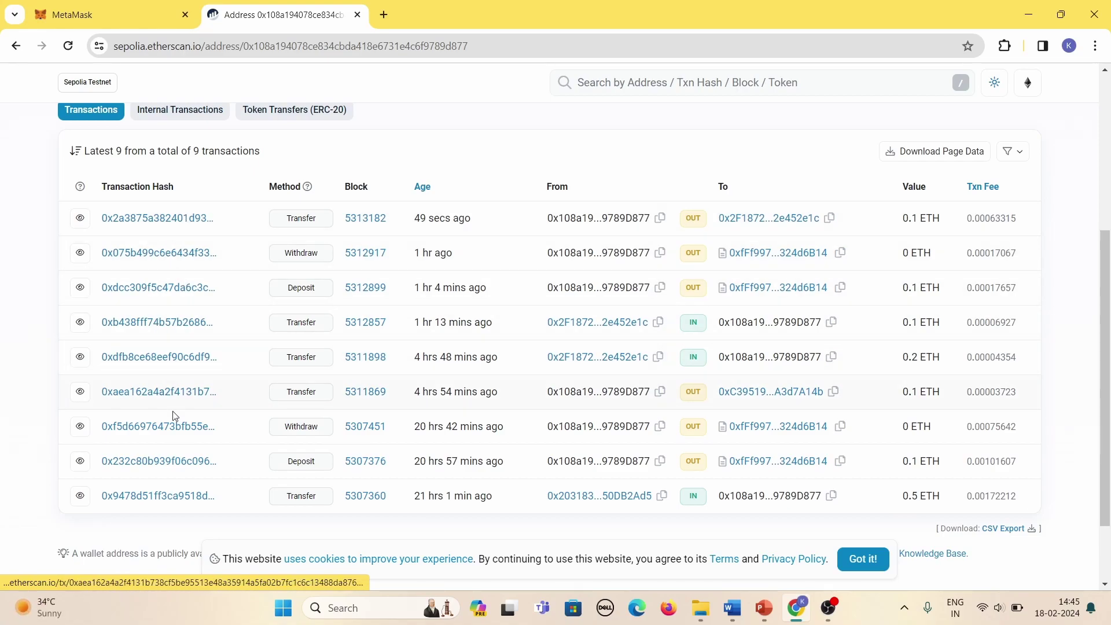
left_click_drag(1108, 382, 1108, 335)
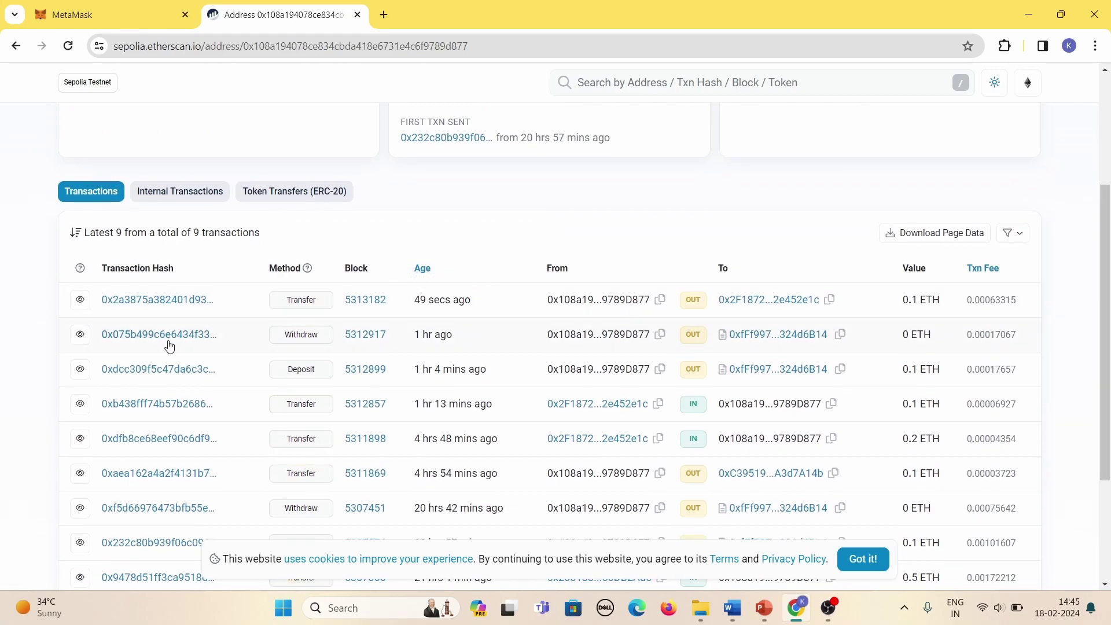
left_click(139, 345)
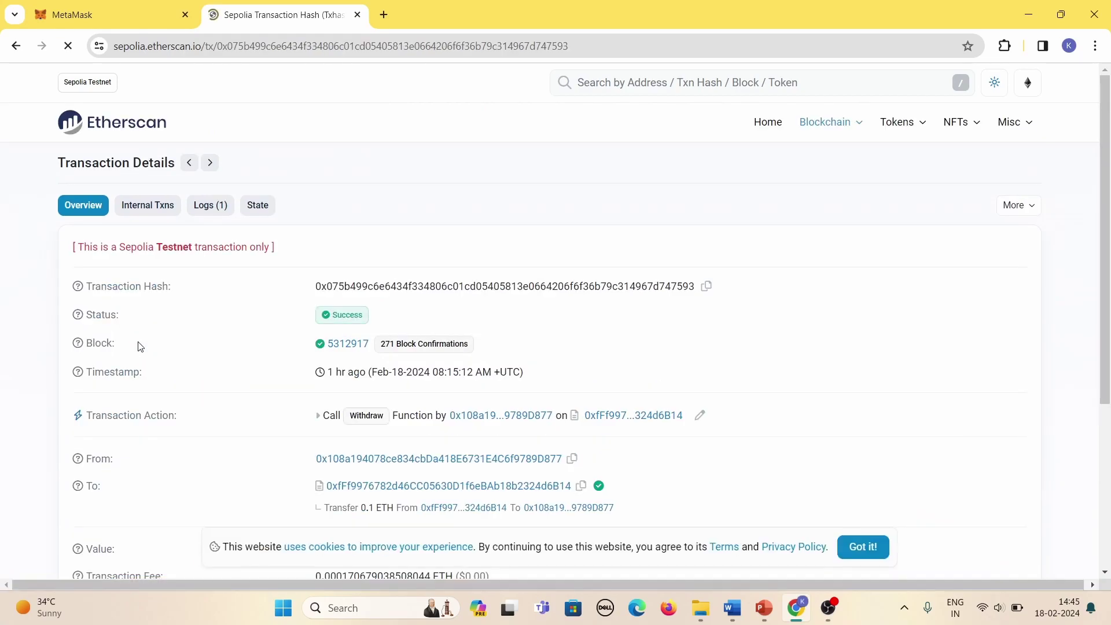
left_click(16, 47)
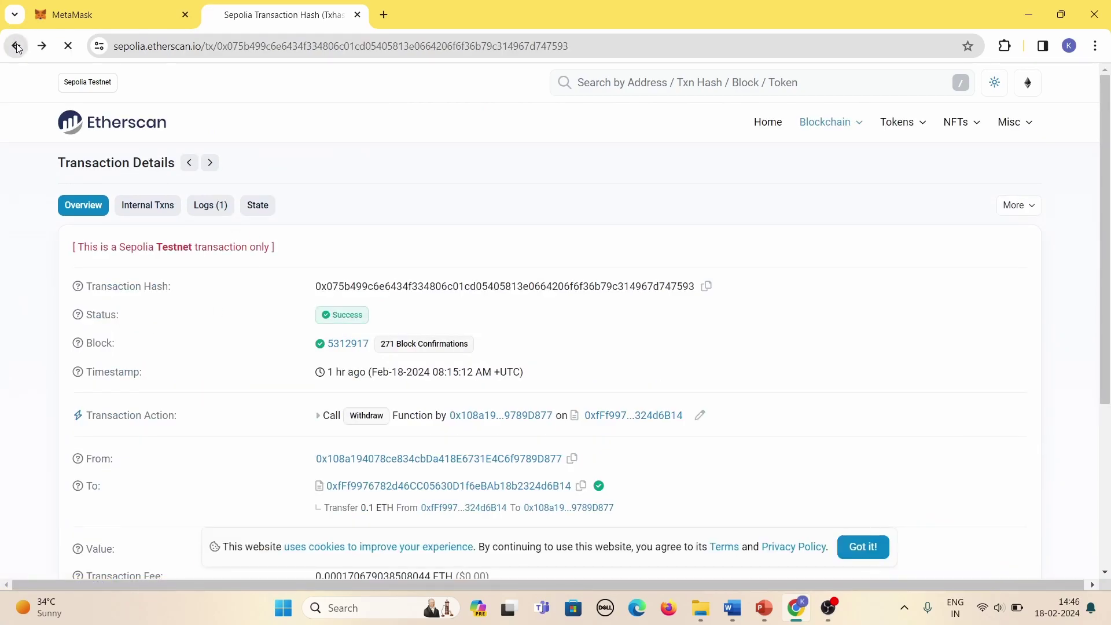
mouse_move(1109, 346)
left_mouse_down()
mouse_move(1108, 227)
mouse_move(1095, 329)
left_mouse_up()
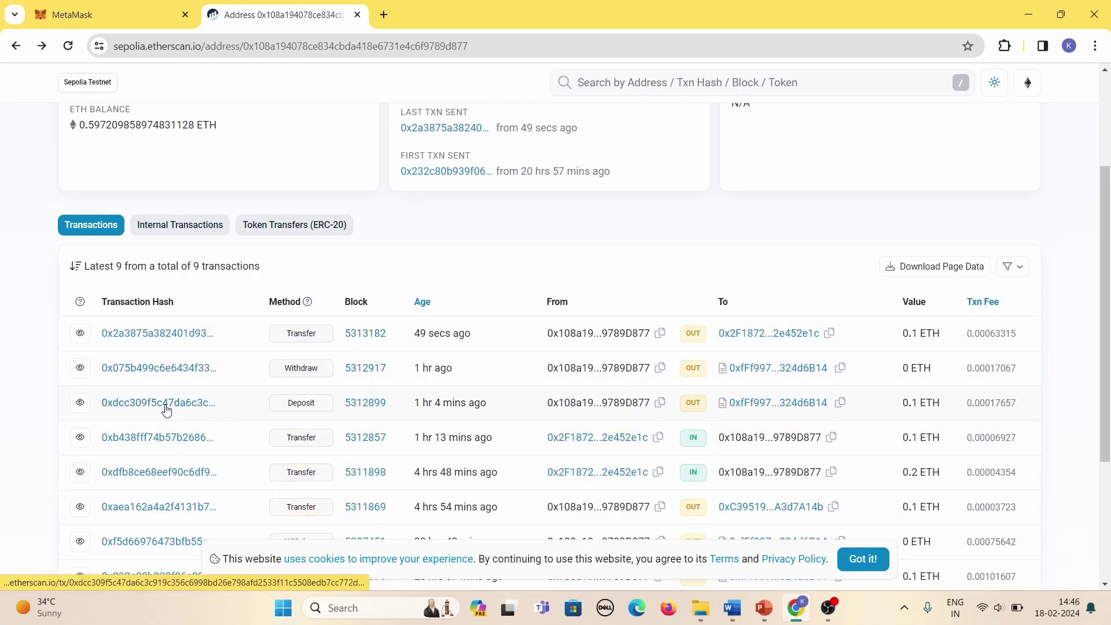
mouse_move(1108, 318)
left_mouse_down()
mouse_move(1108, 476)
mouse_move(1107, 322)
left_mouse_up()
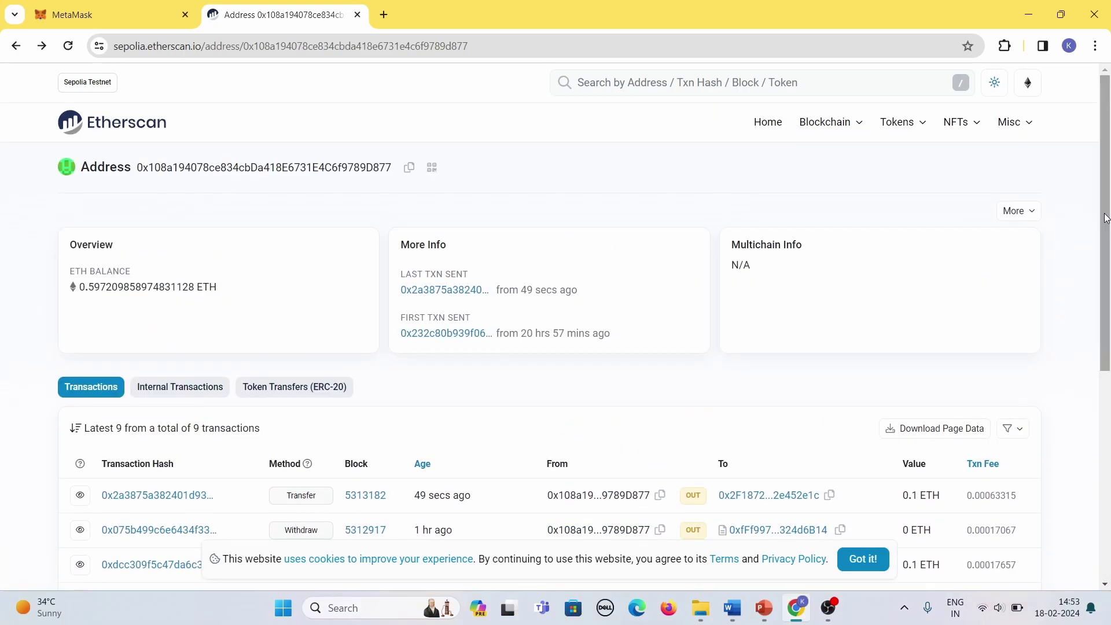
Open the latest 0.1 ETH transaction's full details, including gas and fees, confirming it succeeded
scroll(1105, 217, "down", 2)
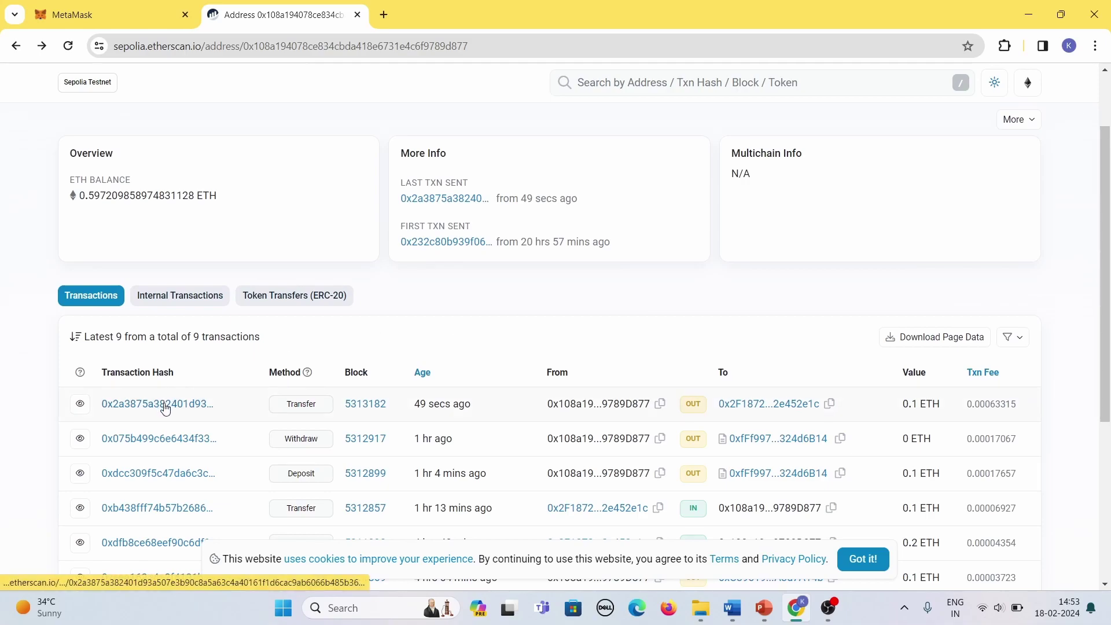
left_click(197, 406)
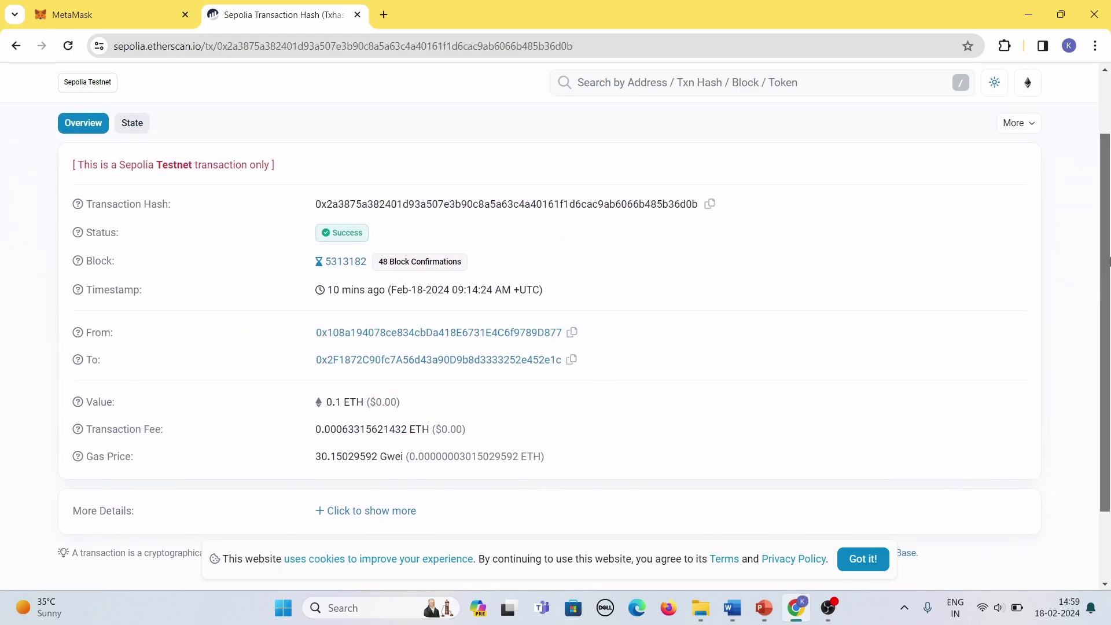
scroll(614, 243, "down", 1)
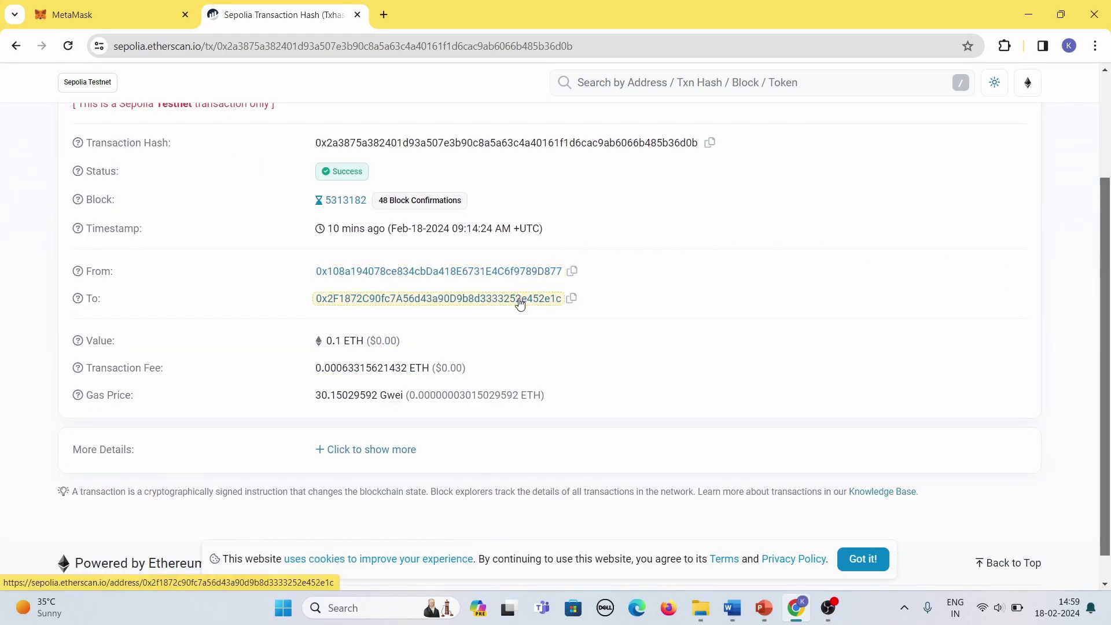
mouse_move(337, 346)
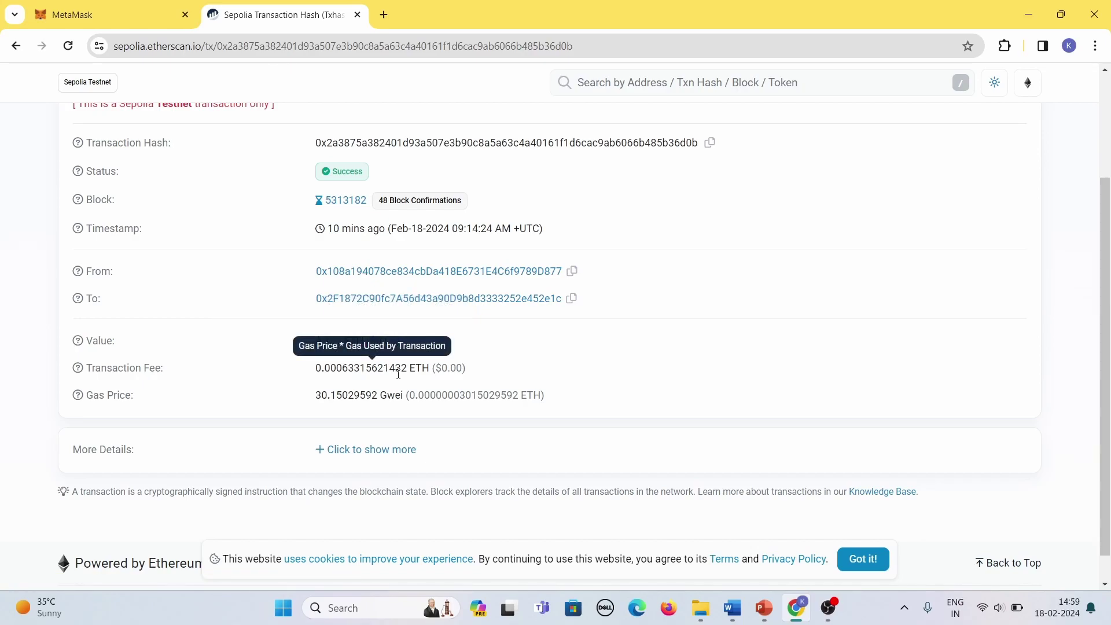
left_click(366, 448)
scroll(366, 449, "down", 1)
left_click_drag(1108, 292, 1107, 322)
scroll(1108, 322, "down", 1)
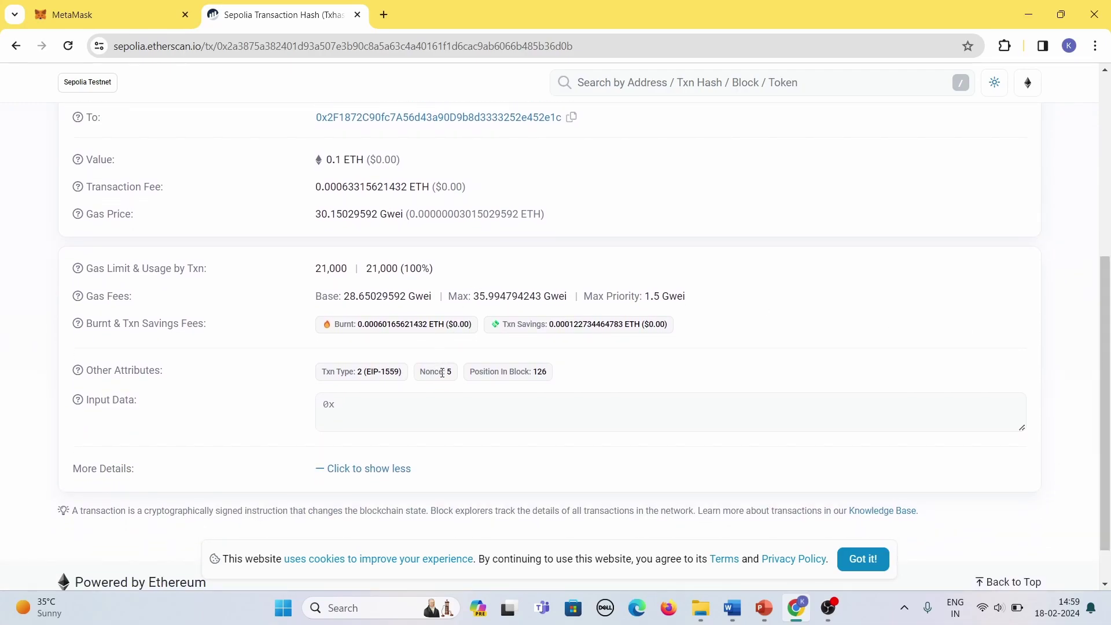
left_click(156, 8)
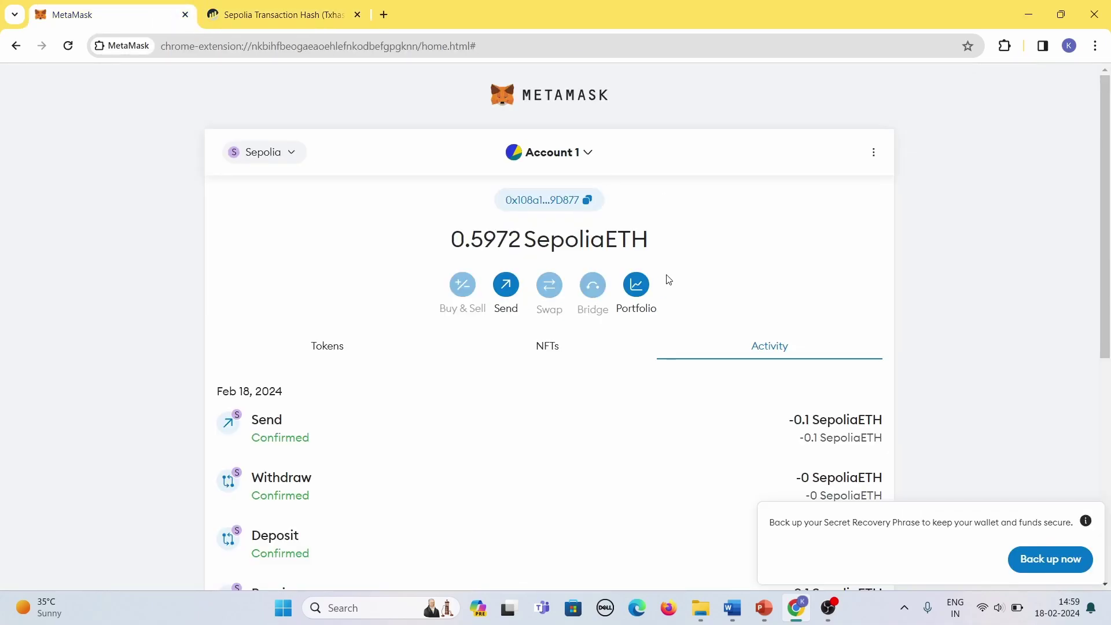
Select and copy the second wallet address from the Word notes, then minimize Word
left_click(732, 607)
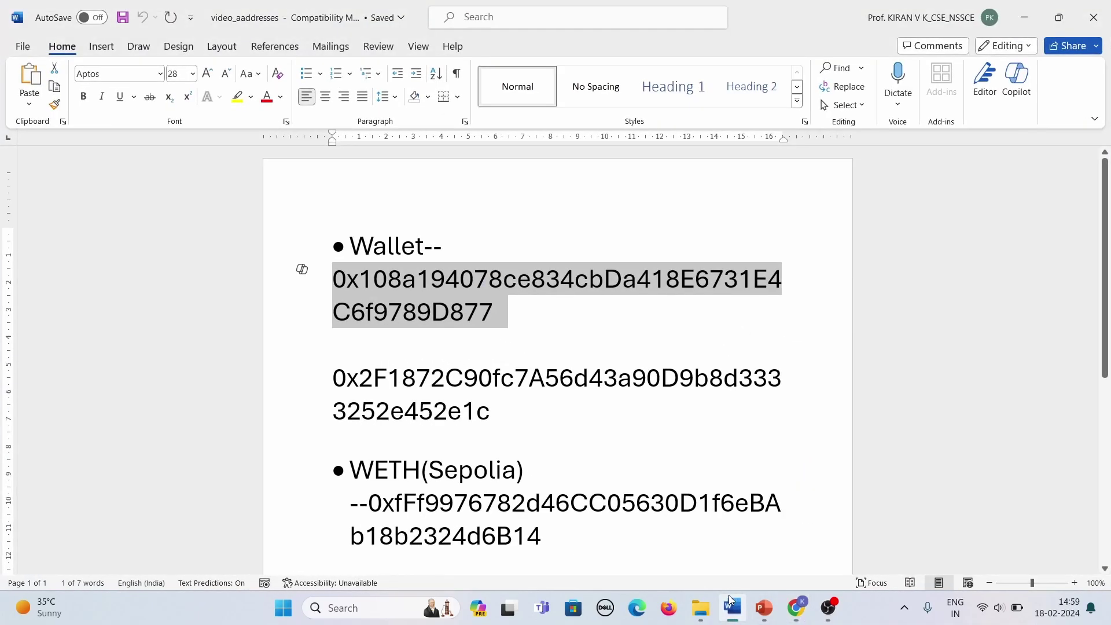
left_click_drag(504, 412, 329, 375)
key("ctrl+c")
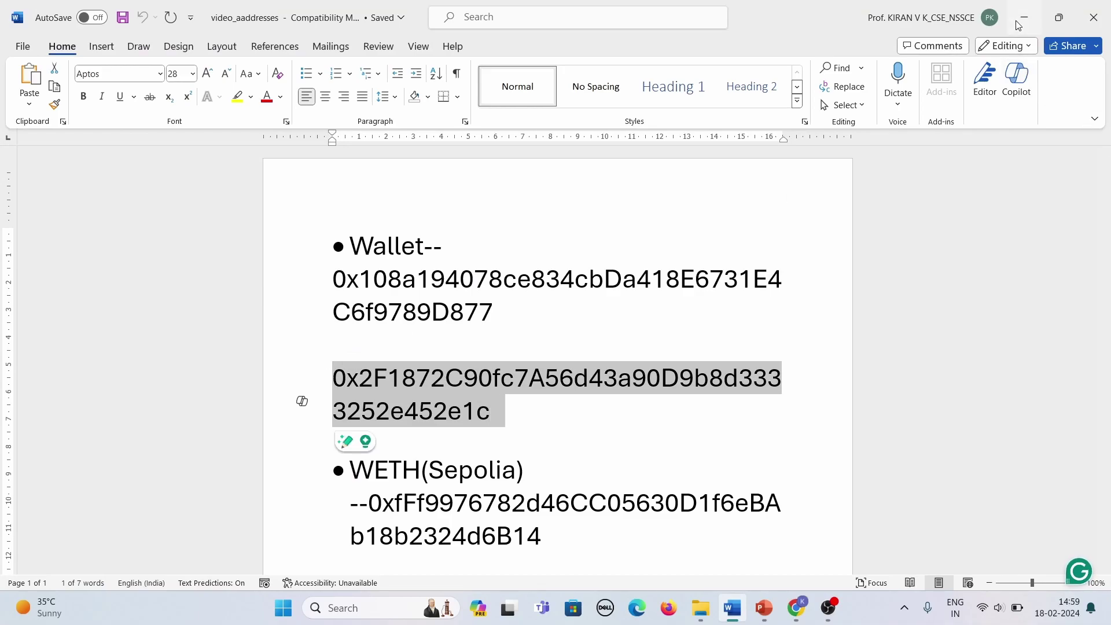
left_click(1024, 17)
Send 0.02 SepoliaETH to the pasted second address and confirm the transfer
left_click(512, 292)
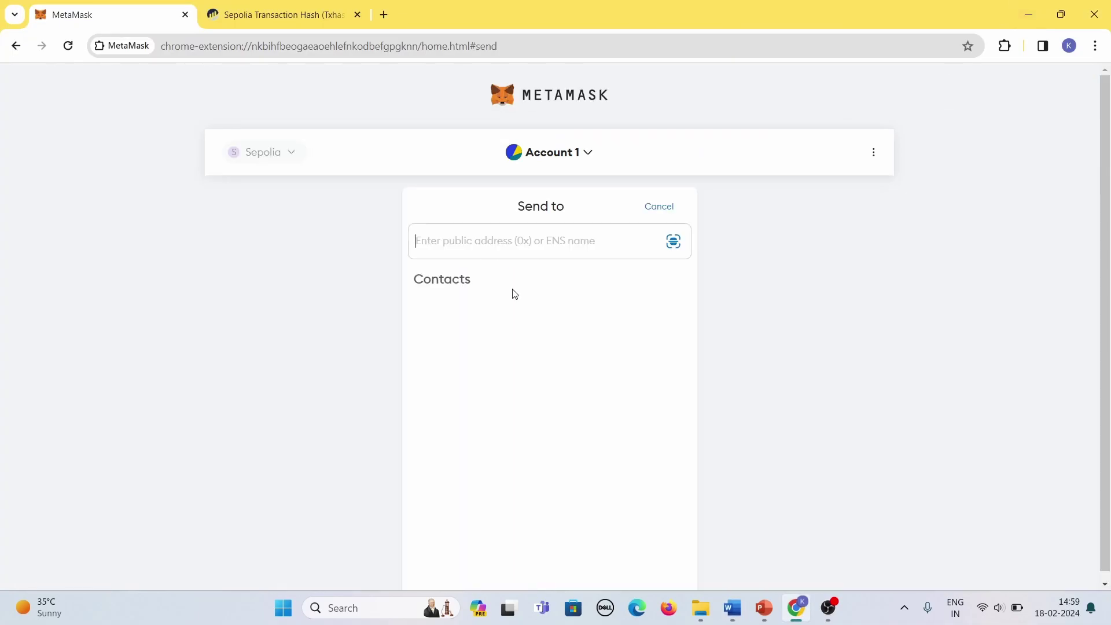
key("ctrl+v")
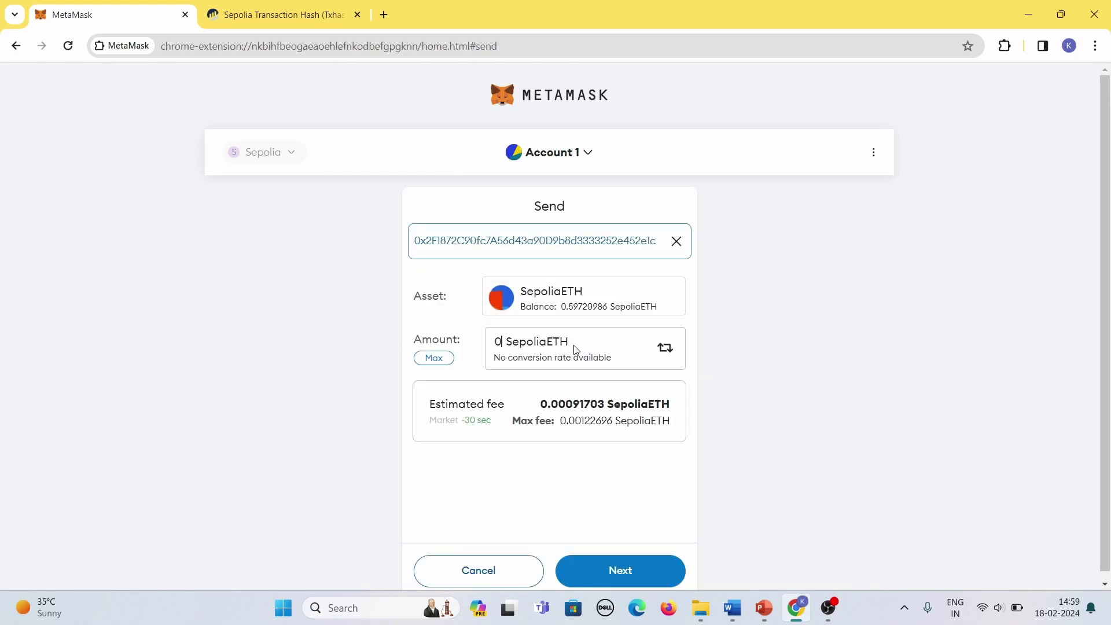
type(".02")
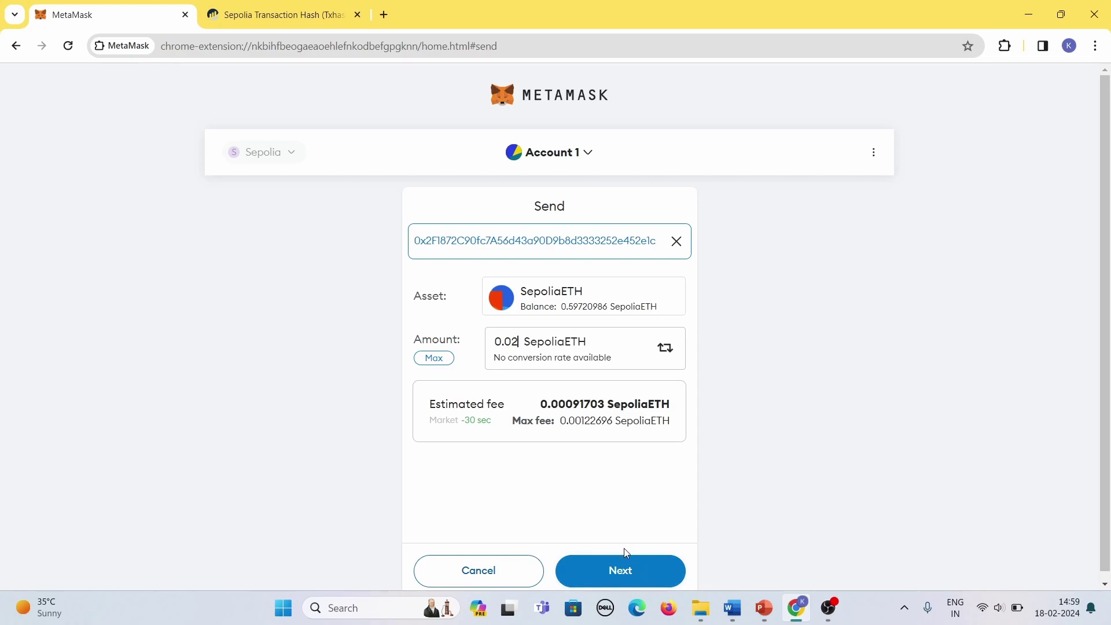
left_click(626, 571)
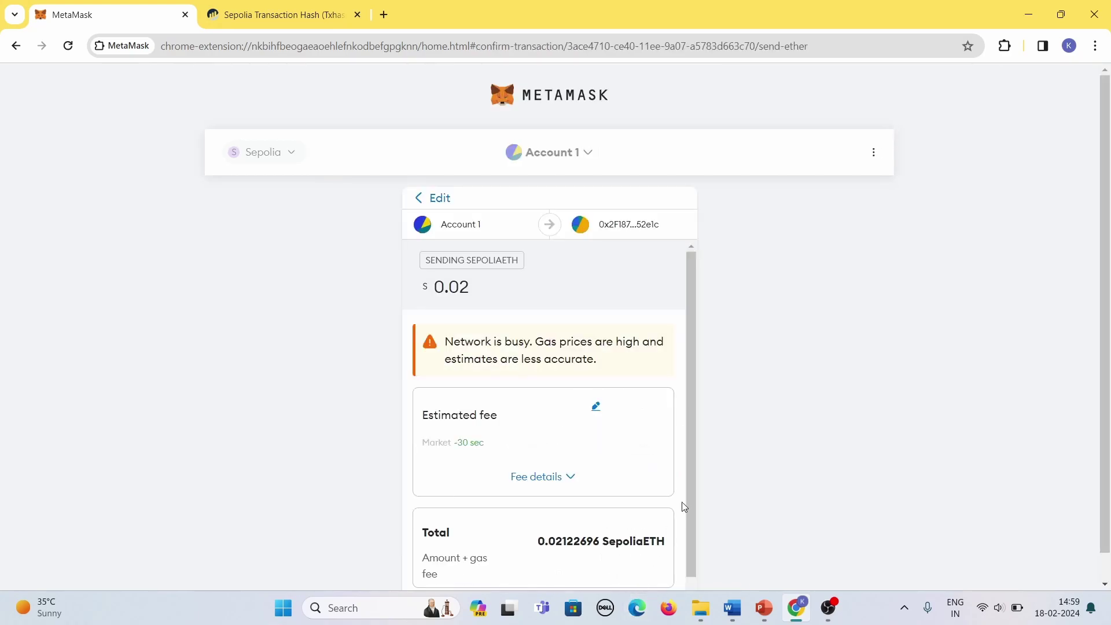
scroll(695, 497, "down", 1)
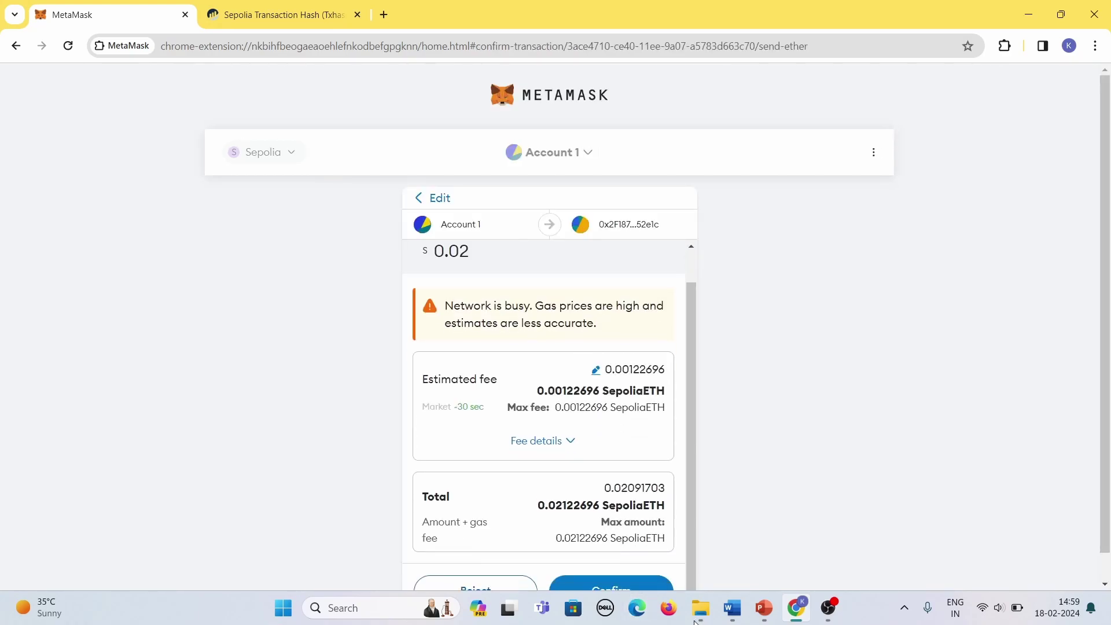
left_click(639, 586)
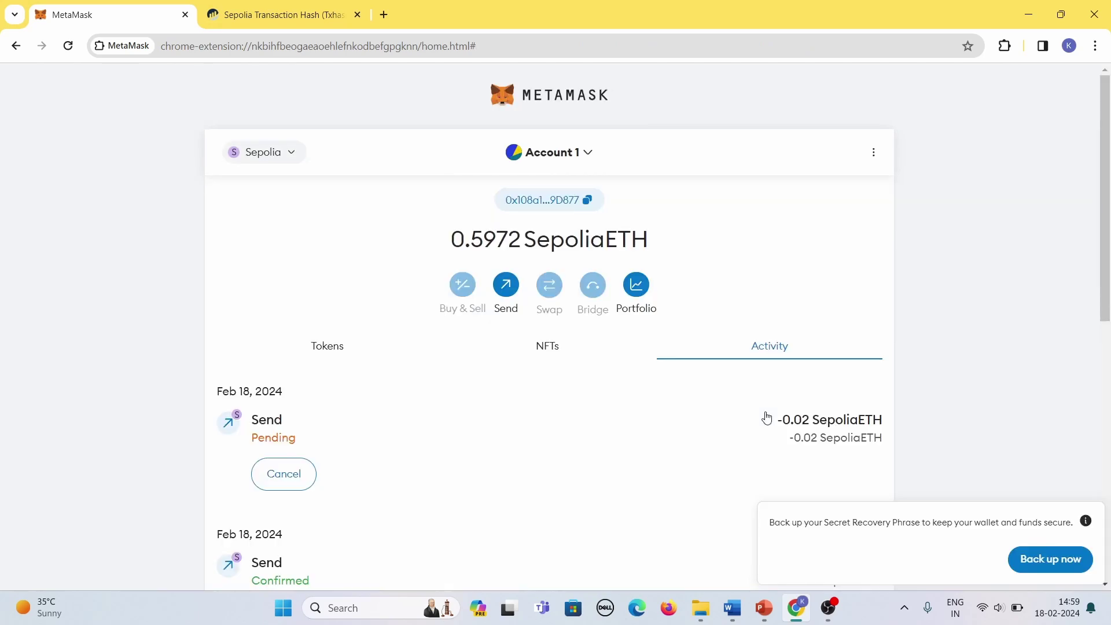
Refresh the sender's Etherscan address page and open the new 0.02 ETH transaction, Success in block 5313251
left_click(341, 13)
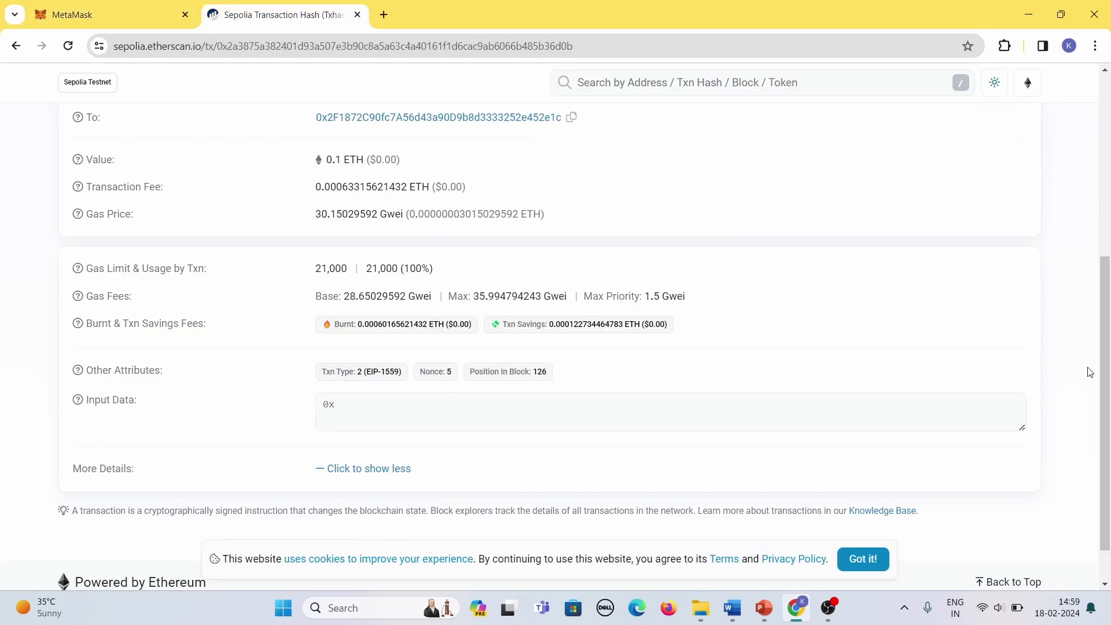
scroll(1108, 373, "up", 5)
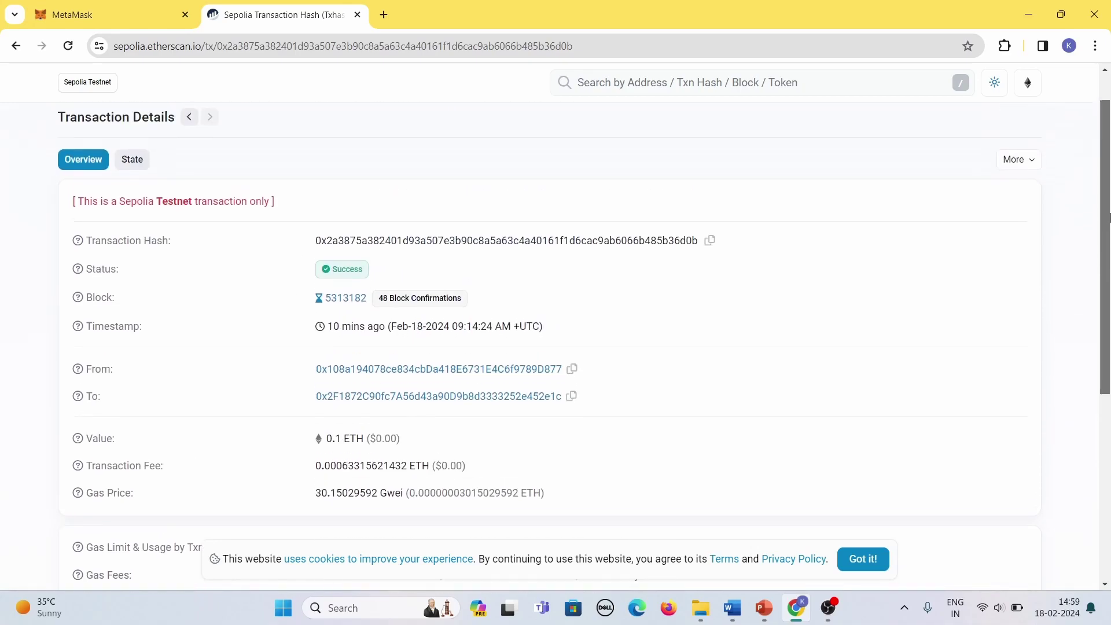
left_click(504, 371)
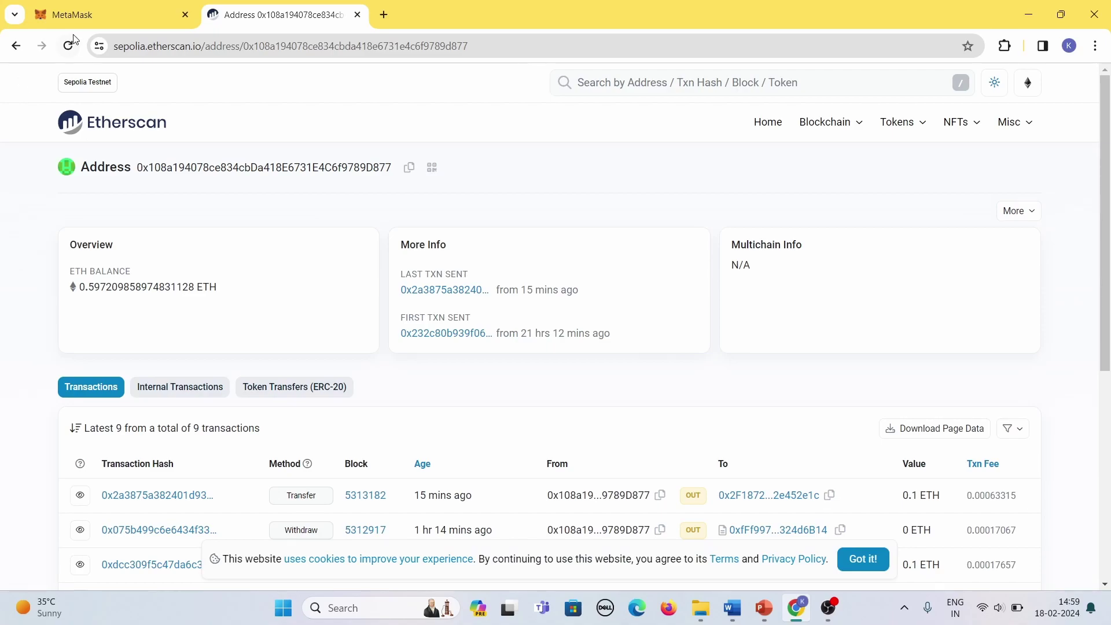
left_click(72, 41)
left_click(69, 46)
left_click(69, 45)
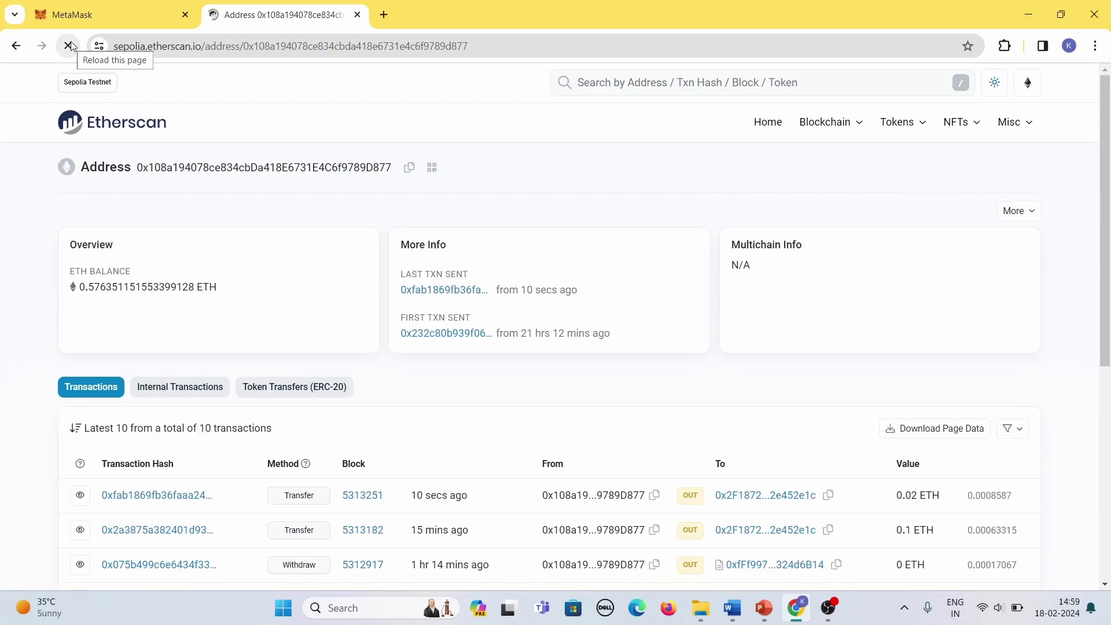
left_click(121, 498)
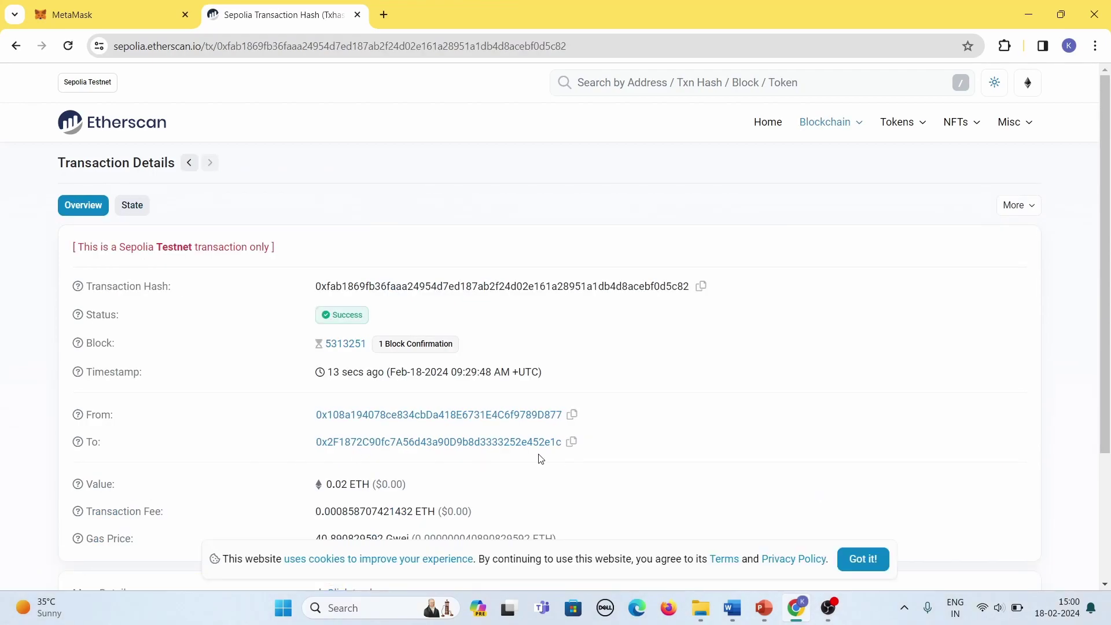
Expand and read the 0.02 ETH transfer's gas and fee details on Etherscan, then return to MetaMask
left_click_drag(1109, 269, 1109, 399)
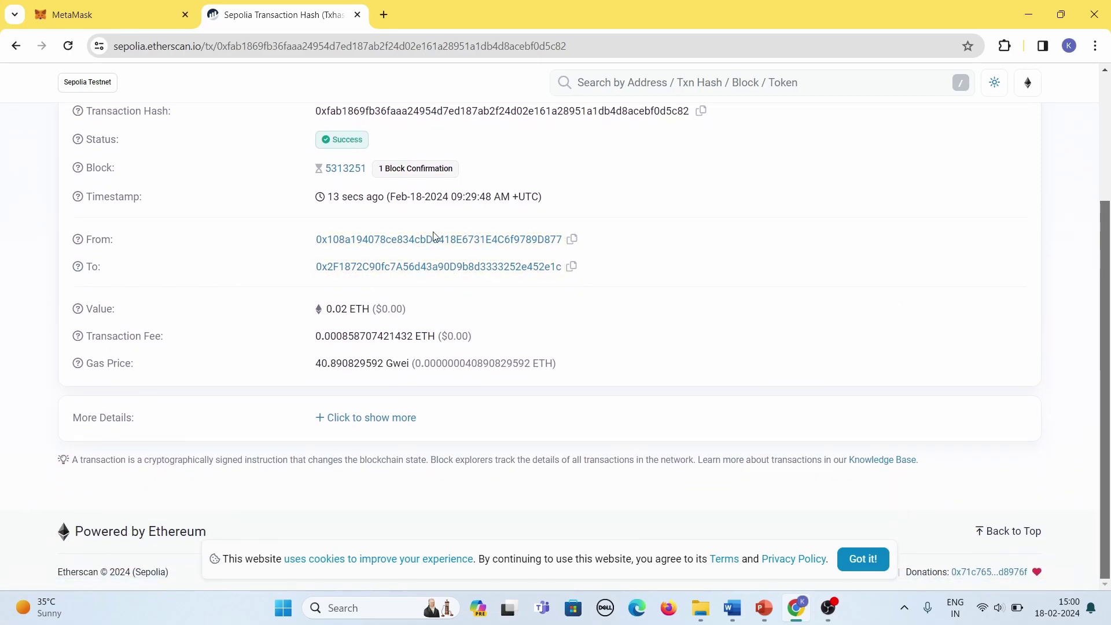
mouse_move(337, 309)
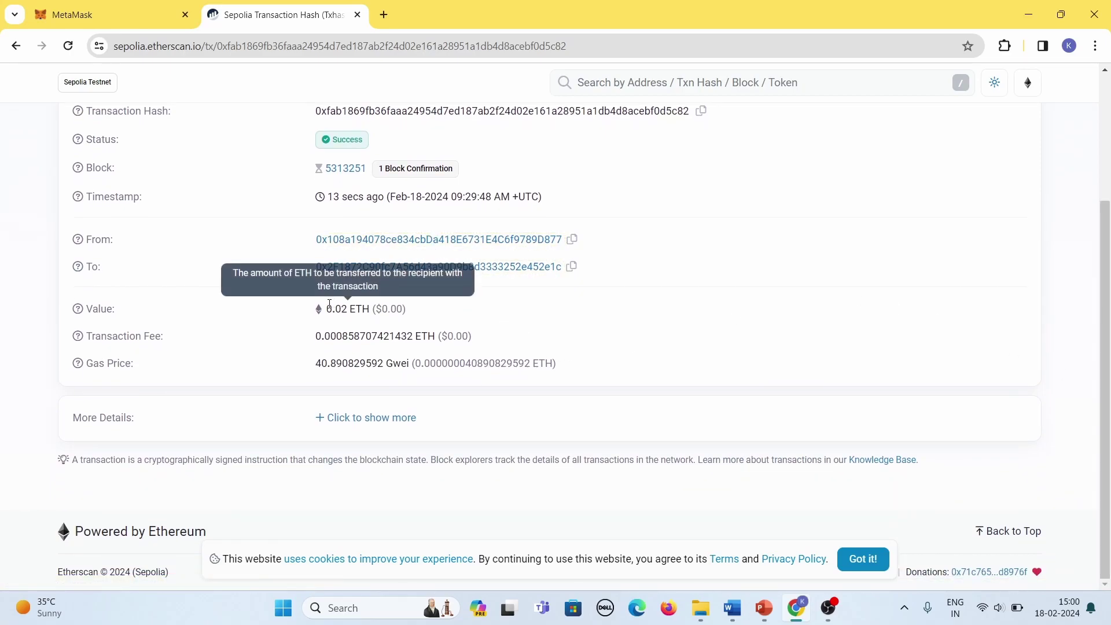
left_click(353, 428)
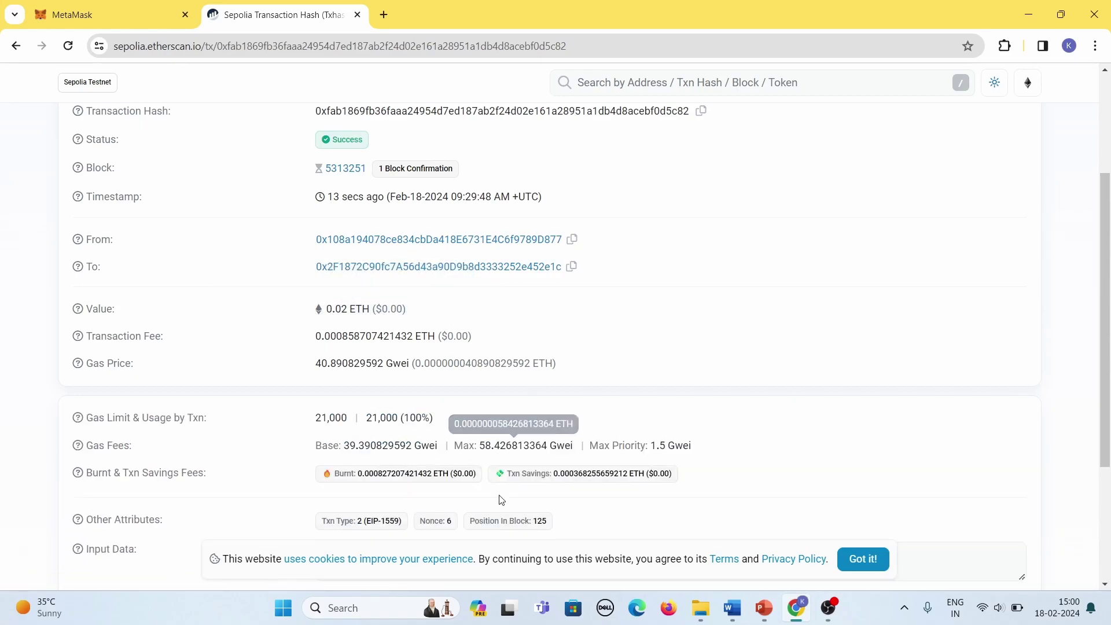
left_click_drag(1108, 301, 1108, 372)
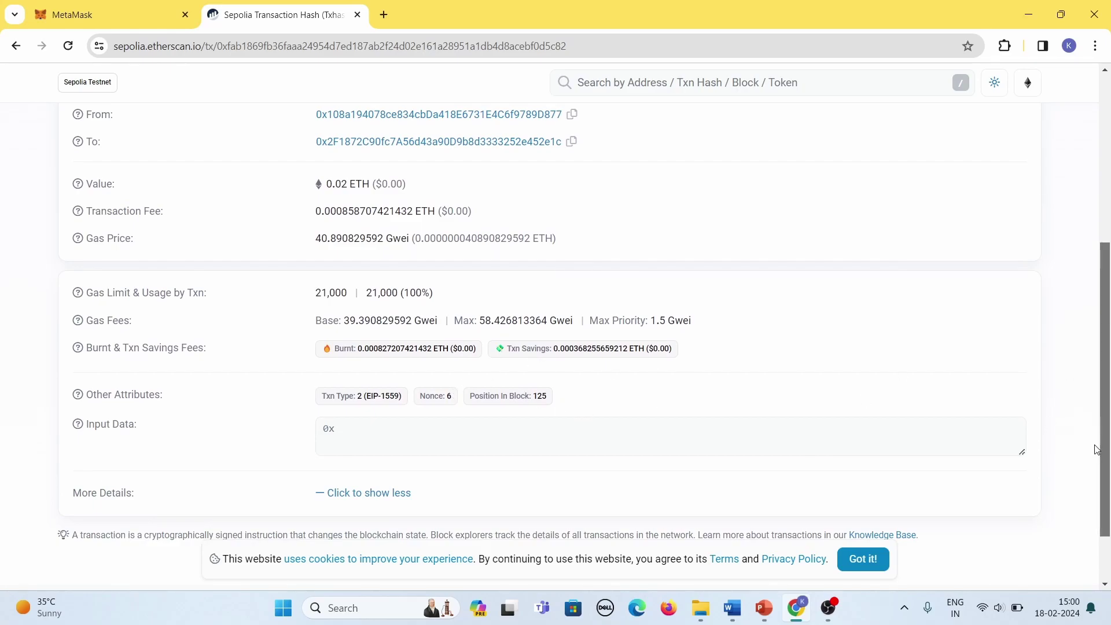
left_click_drag(1109, 465, 1108, 312)
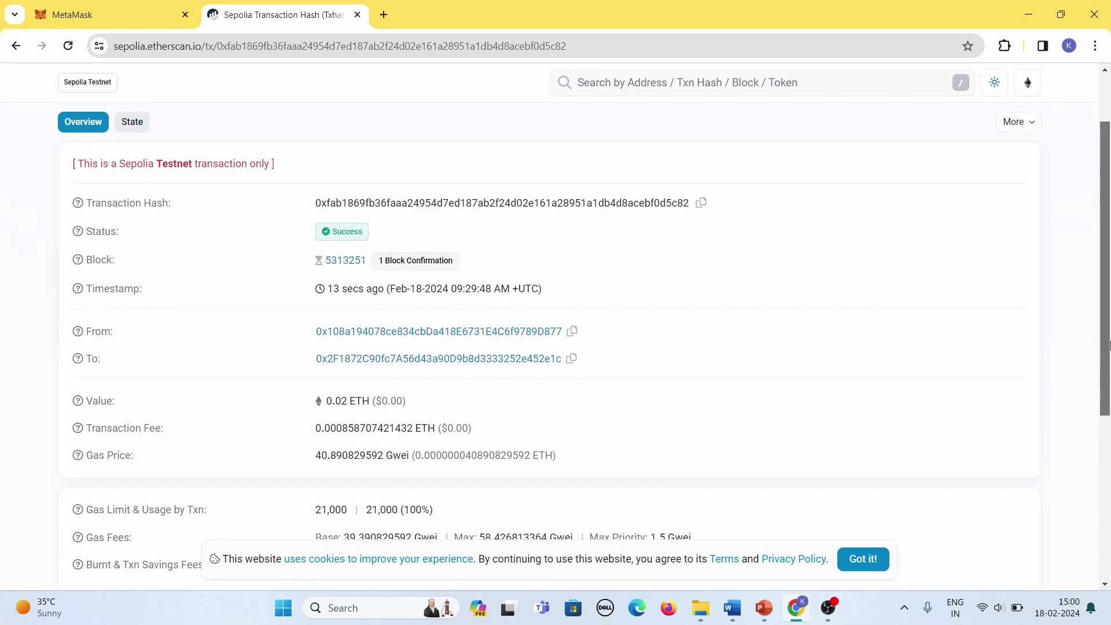
key("alt+Left")
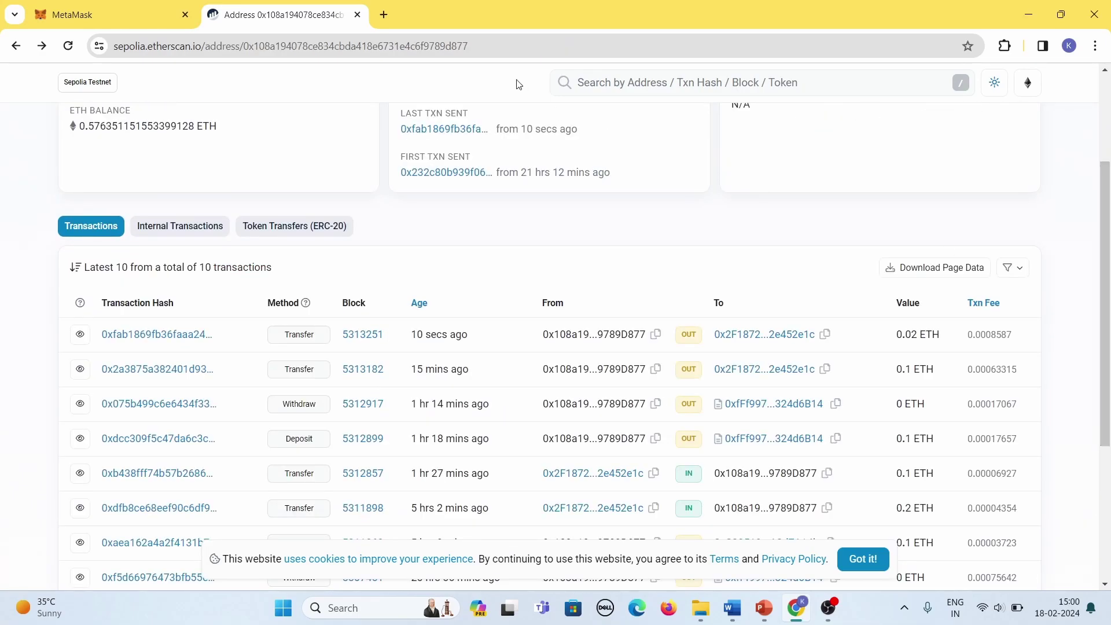
left_click(154, 14)
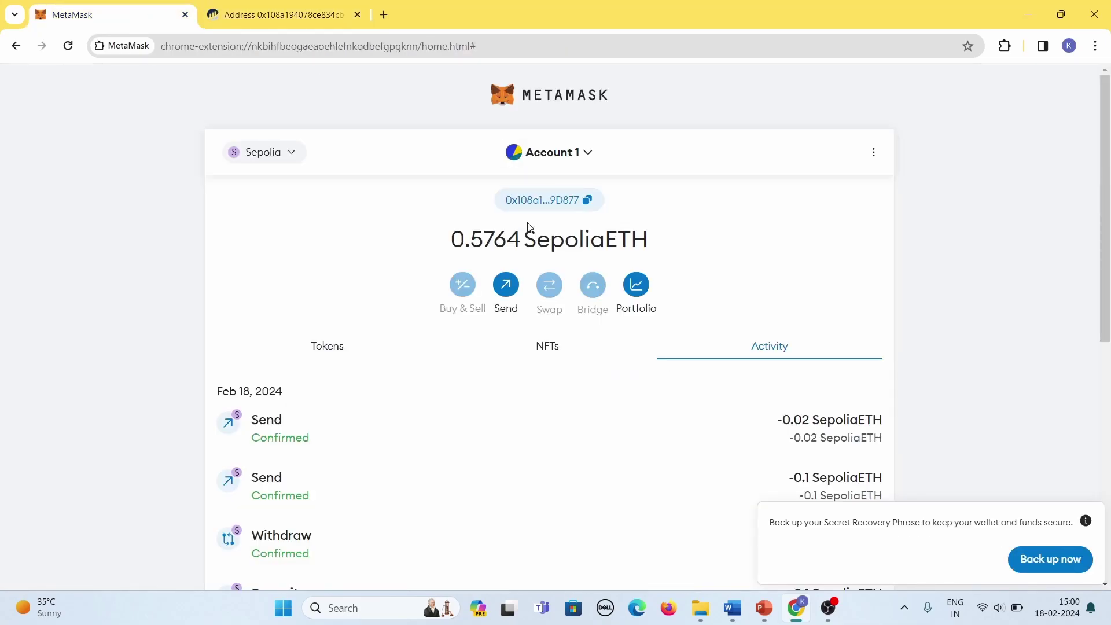
From the Activity list, open the top 0.02 SepoliaETH Send entry and copy its transaction ID
left_click(384, 357)
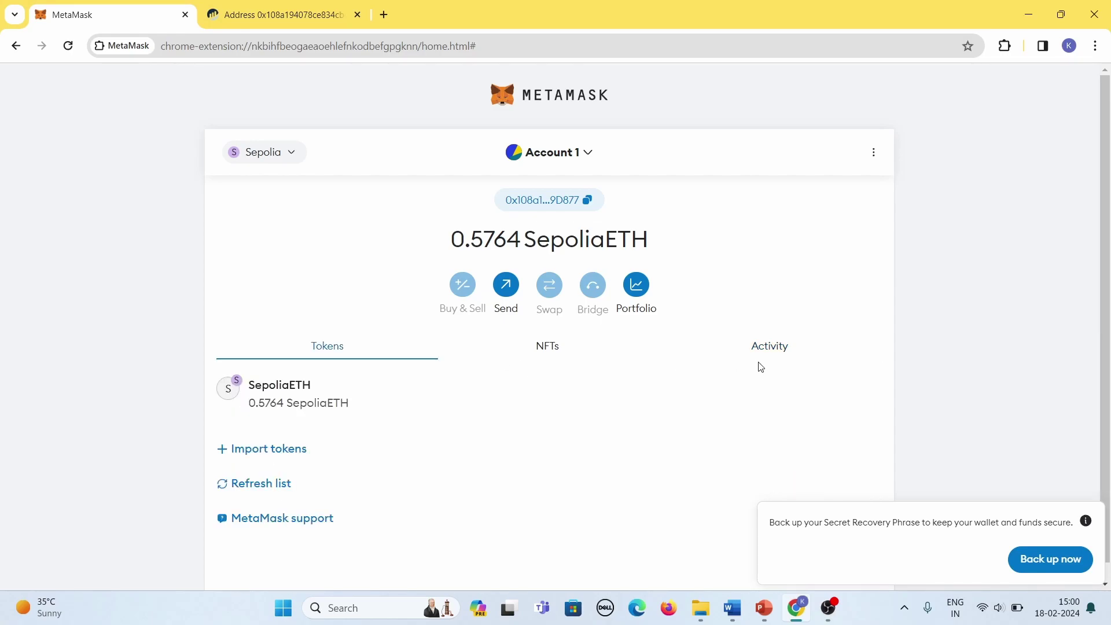
left_click(778, 349)
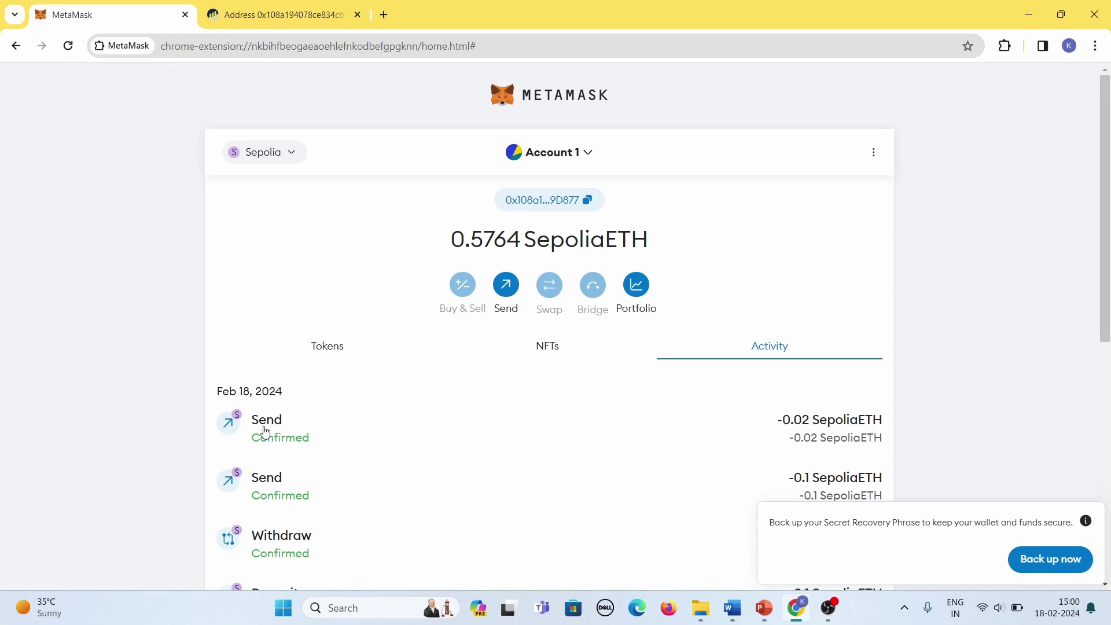
left_click(266, 431)
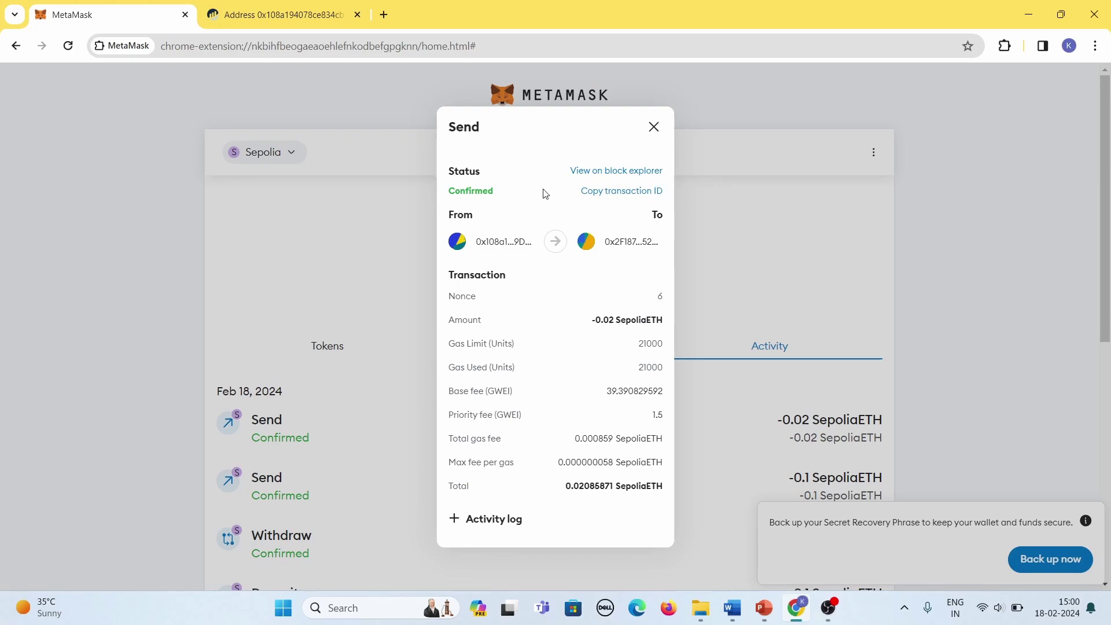
left_click(620, 191)
Paste the copied transaction ID into Etherscan's search to open the 0.02 ETH transfer, then return to MetaMask
left_click(614, 193)
left_click(276, 12)
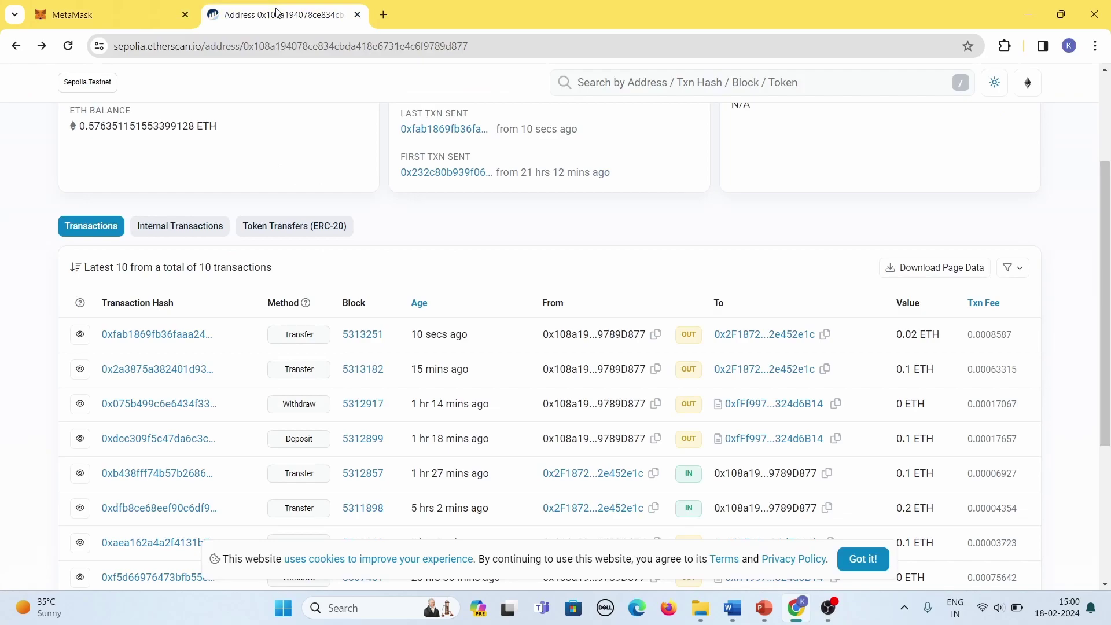
scroll(956, 136, "up", 3)
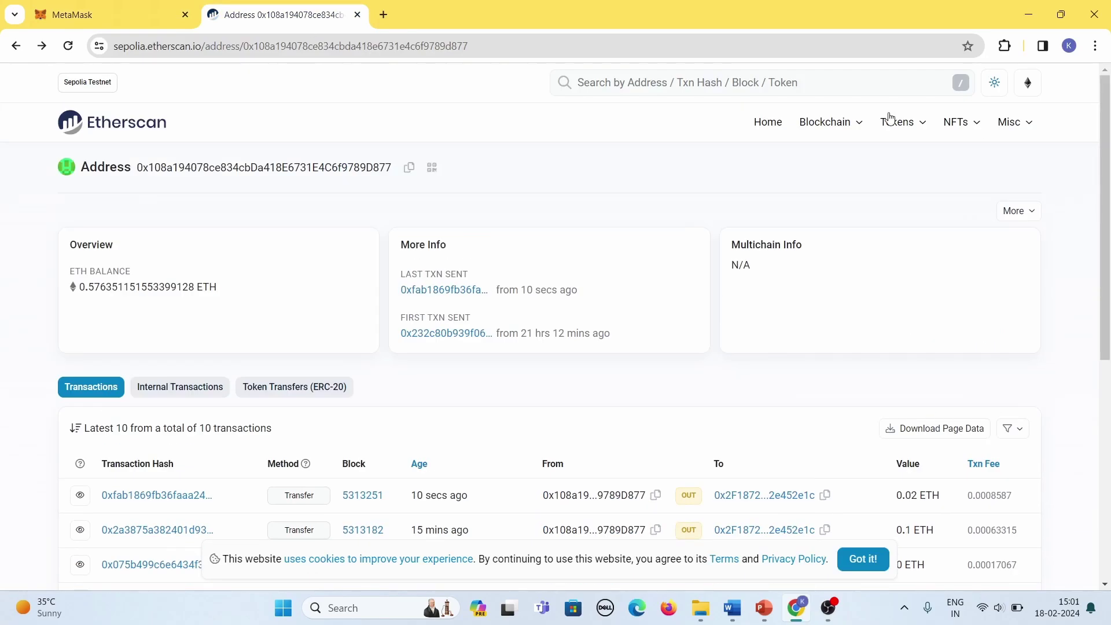
left_click(815, 90)
key("ctrl+v")
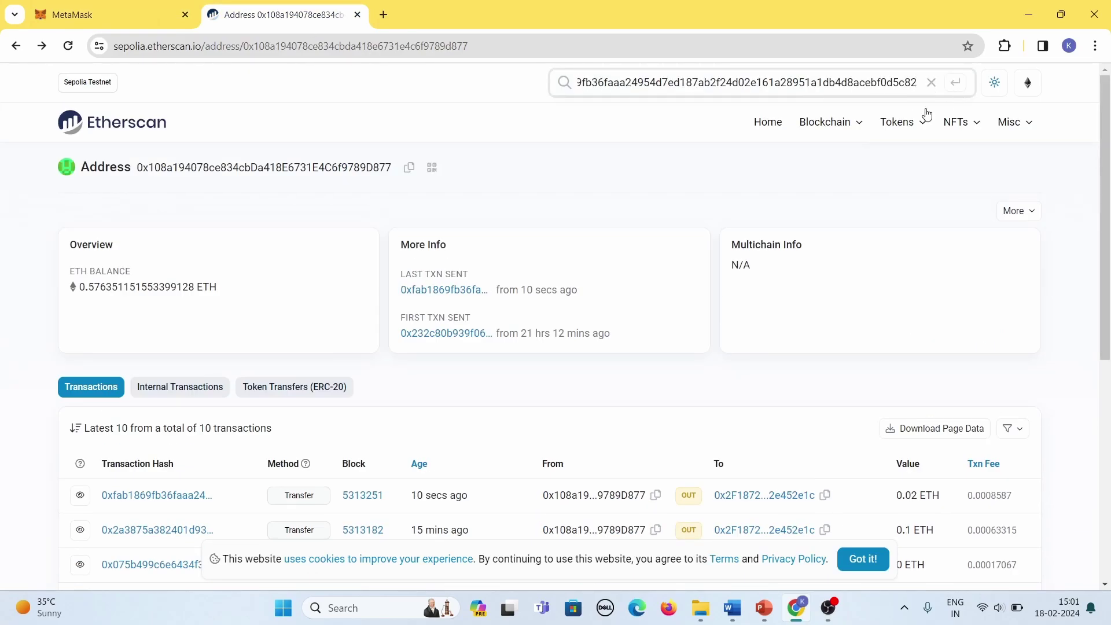
left_click(954, 83)
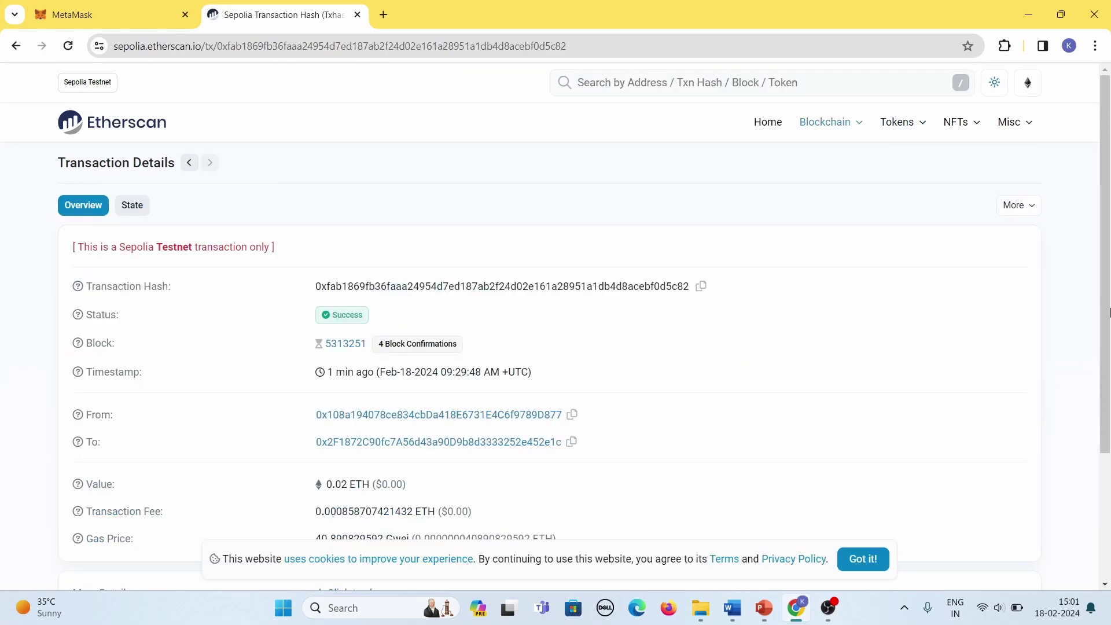
left_click(113, 19)
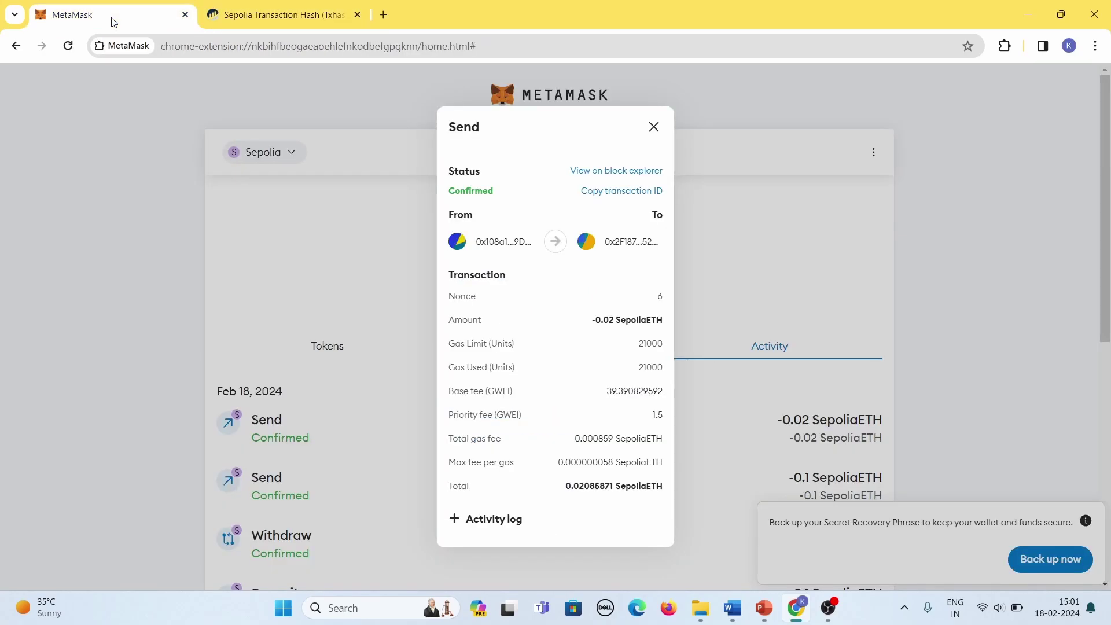
Open the 0.02 SepoliaETH send in a new block explorer tab, then close its details and view Tokens
left_click(632, 172)
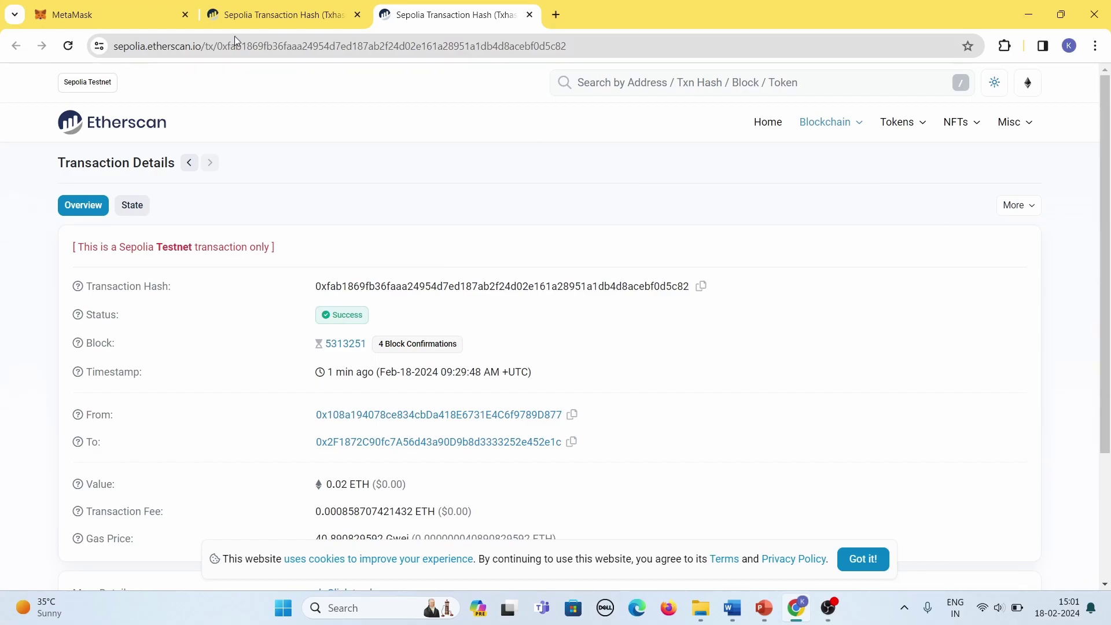
left_click(106, 8)
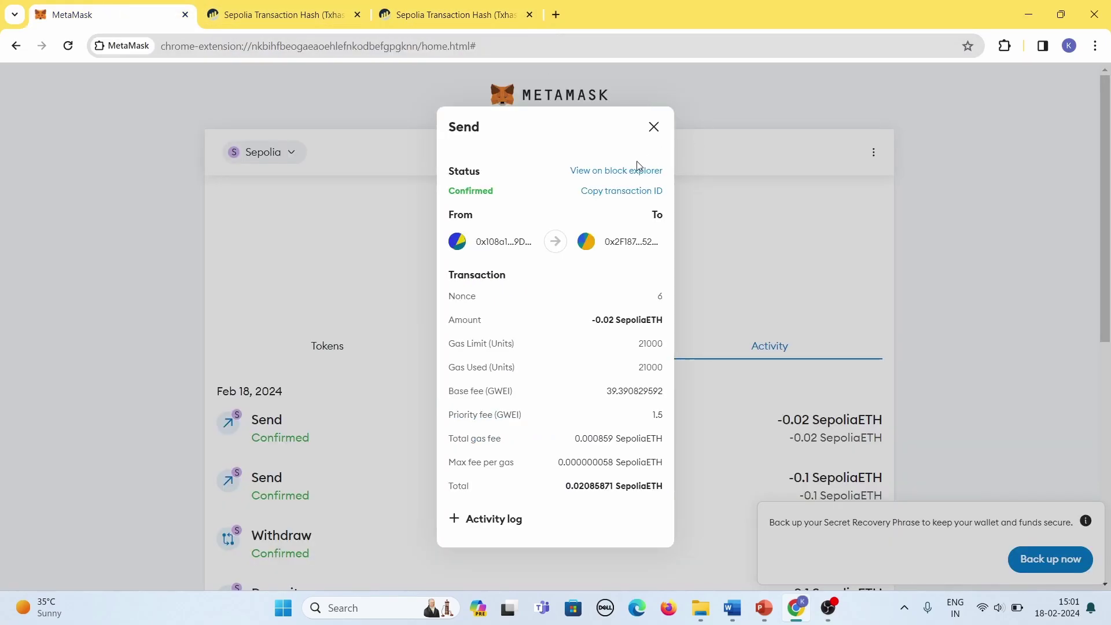
left_click(655, 128)
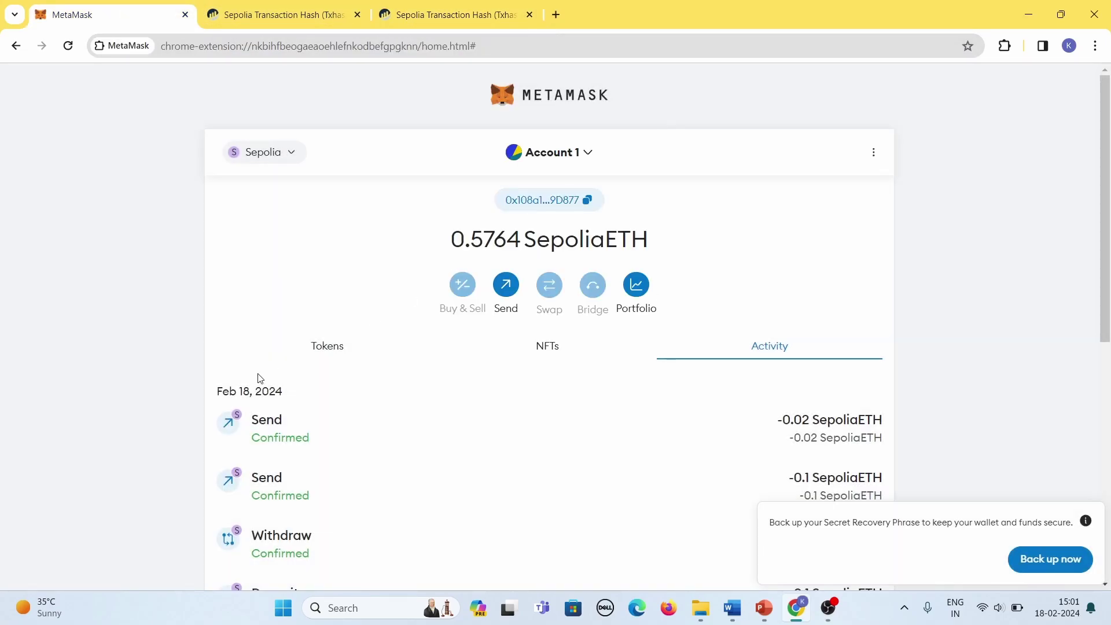
left_click(348, 356)
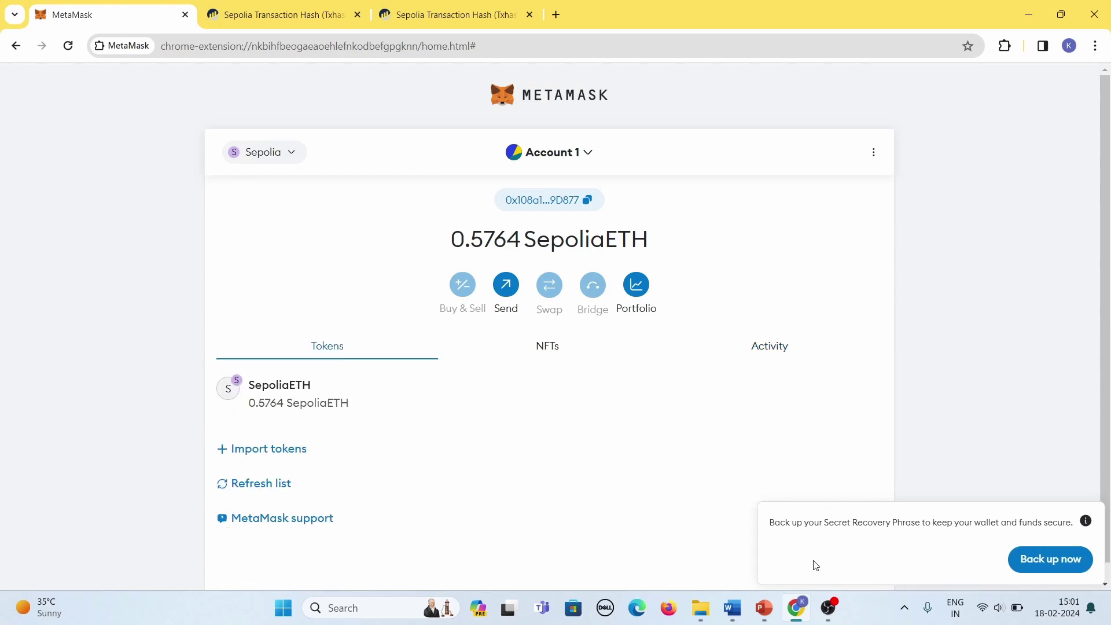
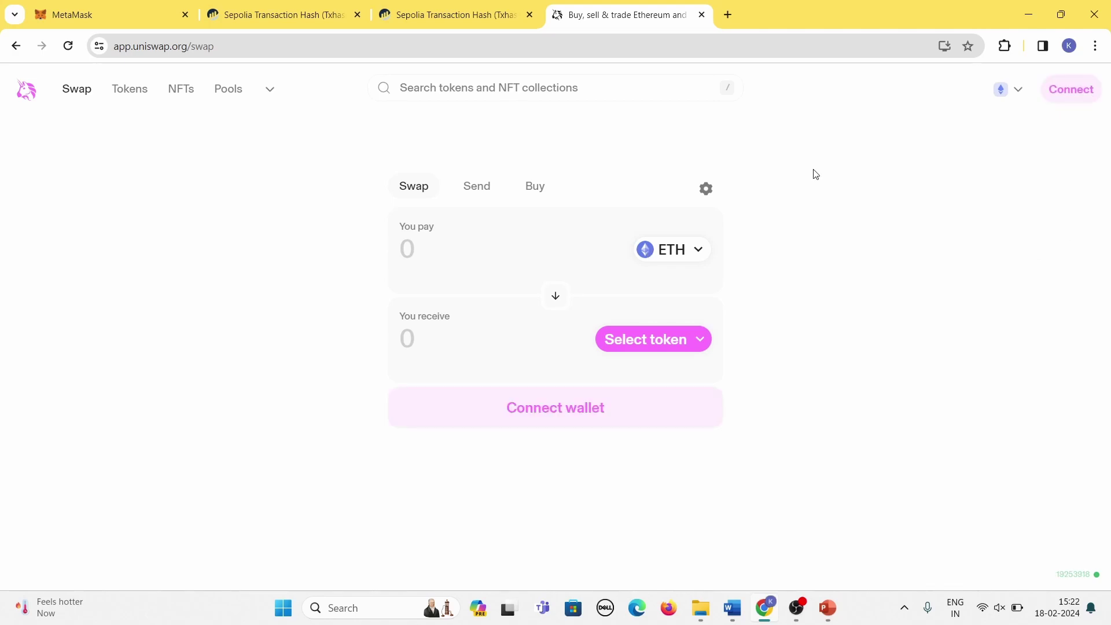
Bring up the wallet-connection list on Uniswap's swap page
left_click(1065, 98)
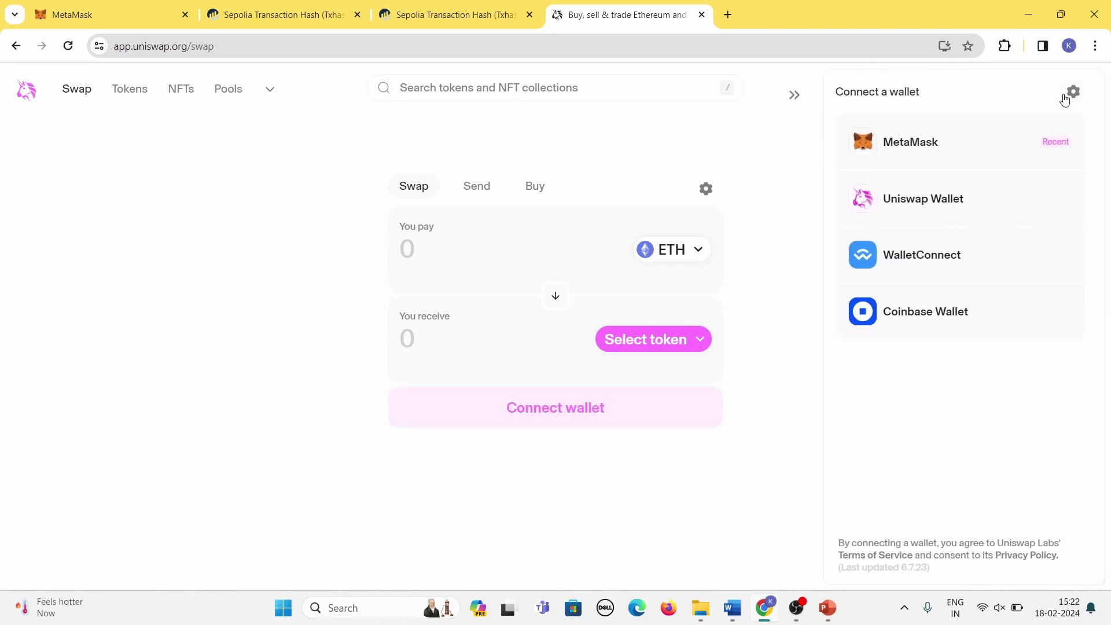
Connect MetaMask to Uniswap so the pay side shows a 0.576 ETH balance
left_click(936, 149)
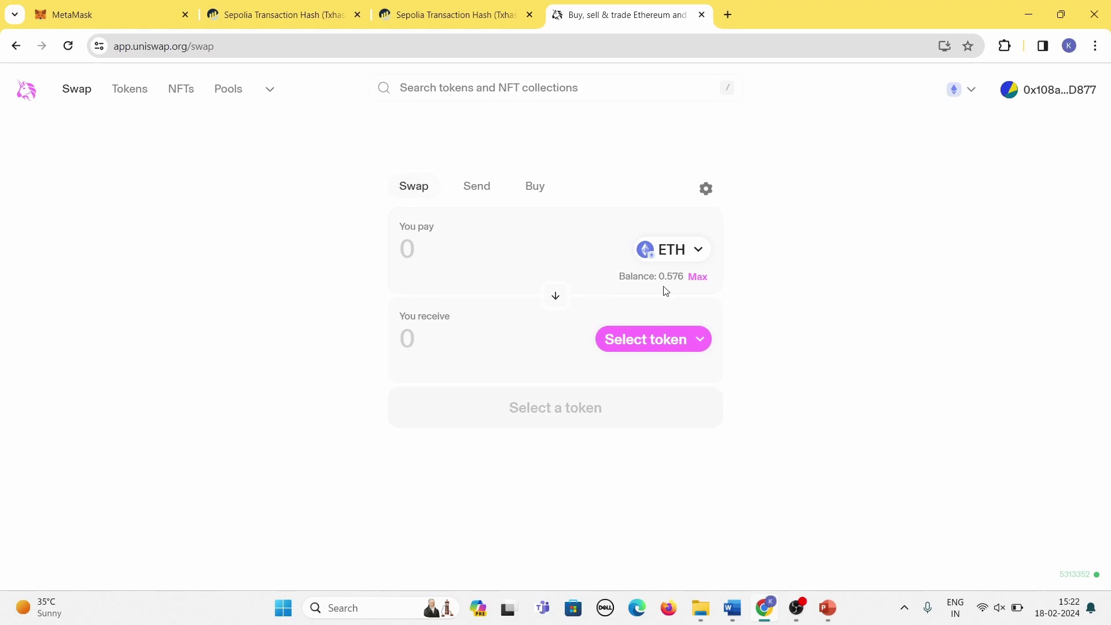
Set Wrapped Ether (WETH) as the receive token, enter 0.1 ETH, and start the wrap
left_click(639, 340)
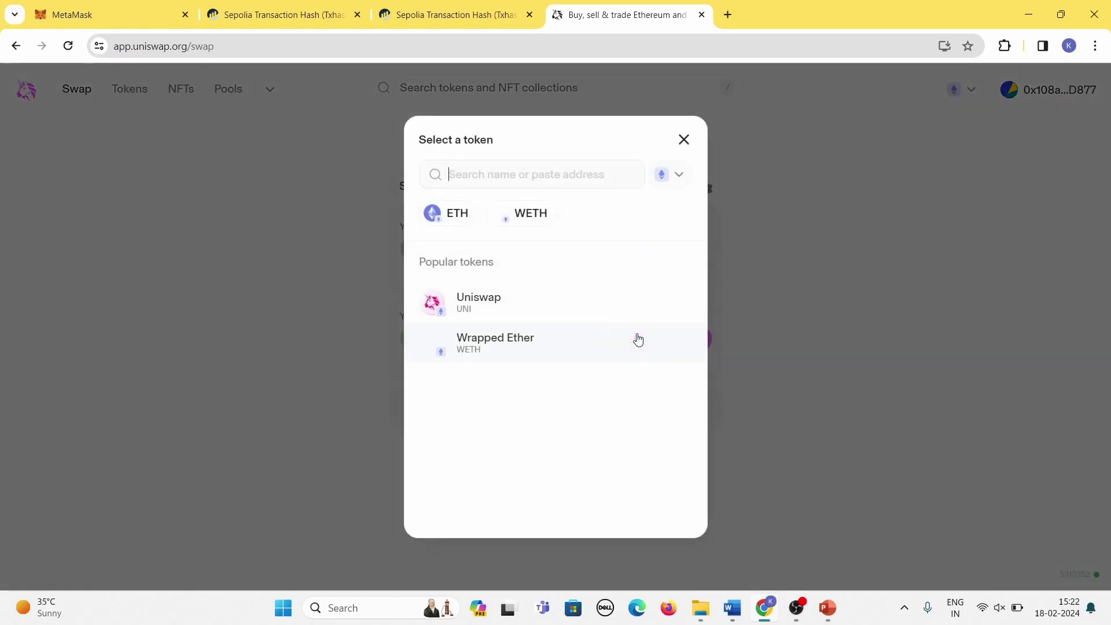
left_click(536, 350)
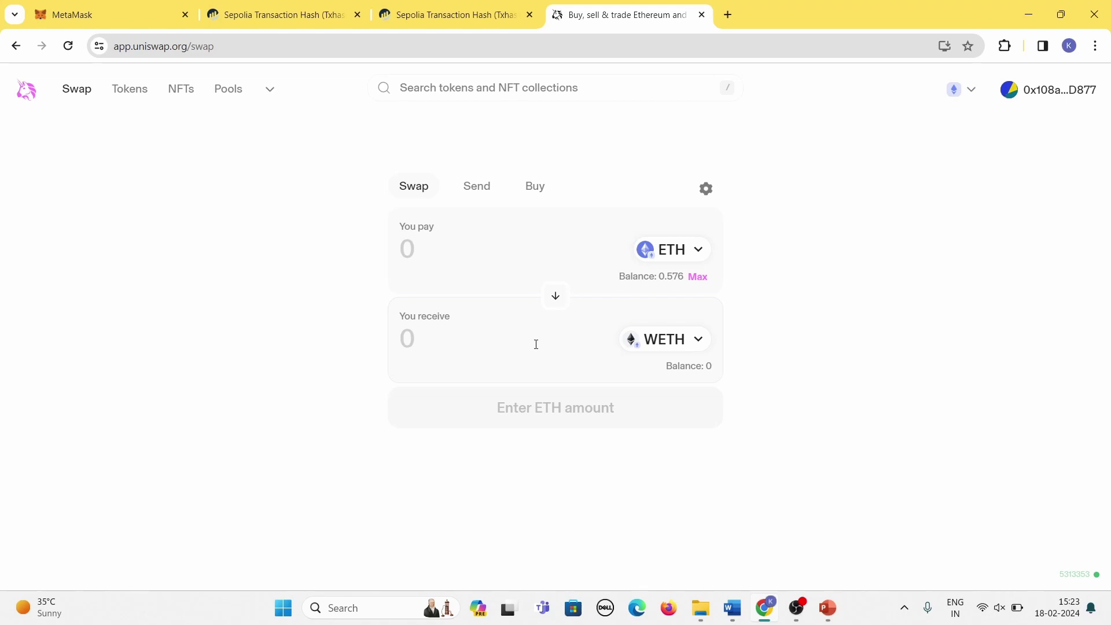
type("0.1")
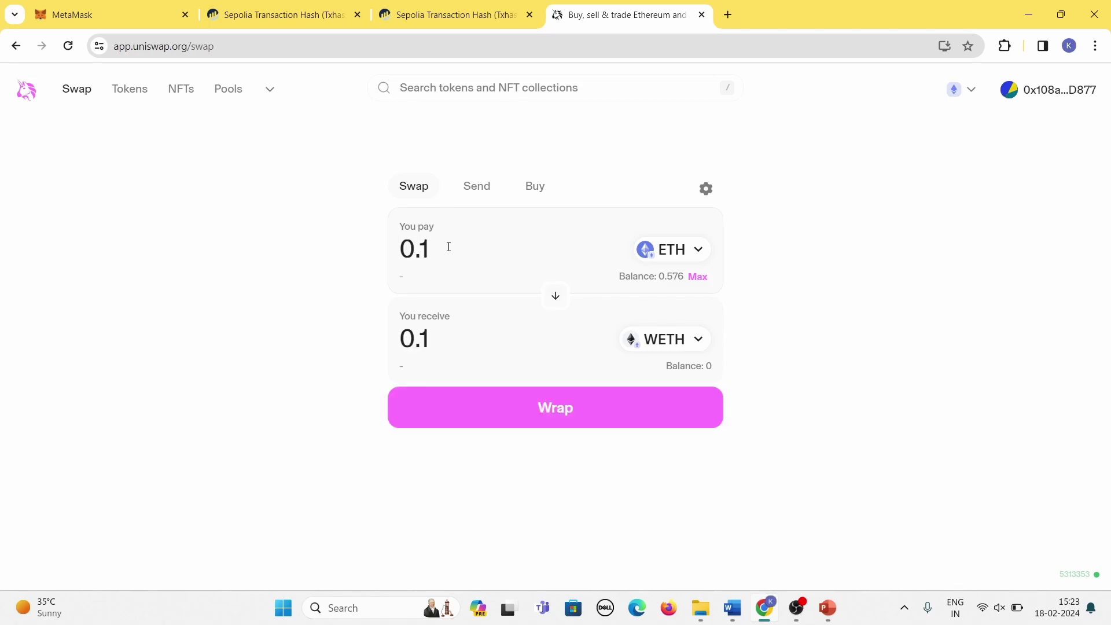
left_click(561, 413)
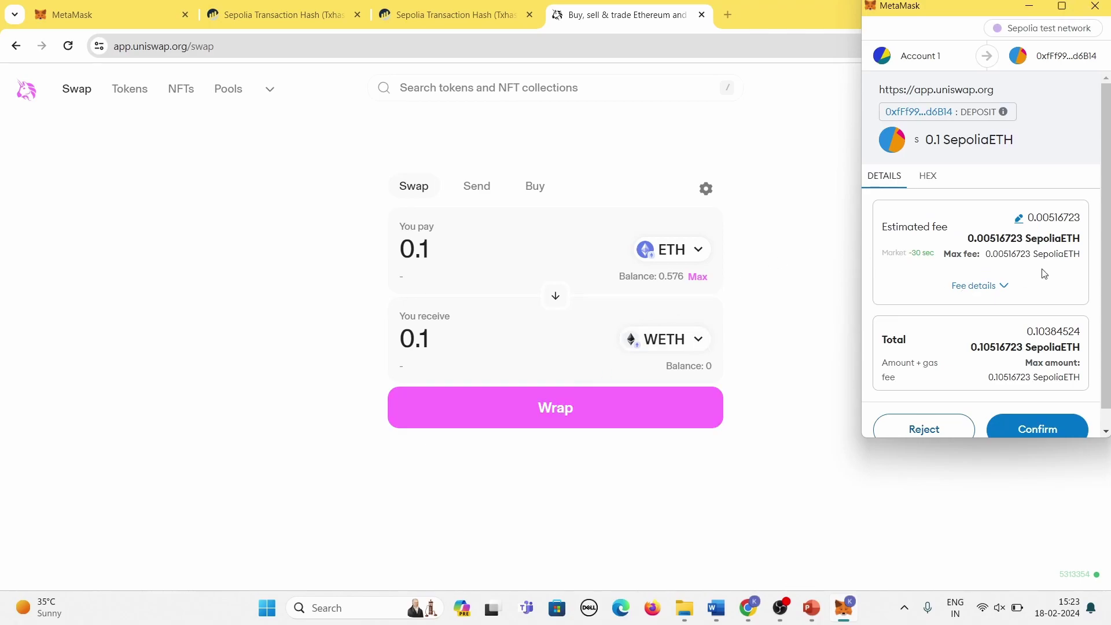
Review the MetaMask deposit popup and confirm the 0.1 SepoliaETH wrap
scroll(1109, 272, "down", 1)
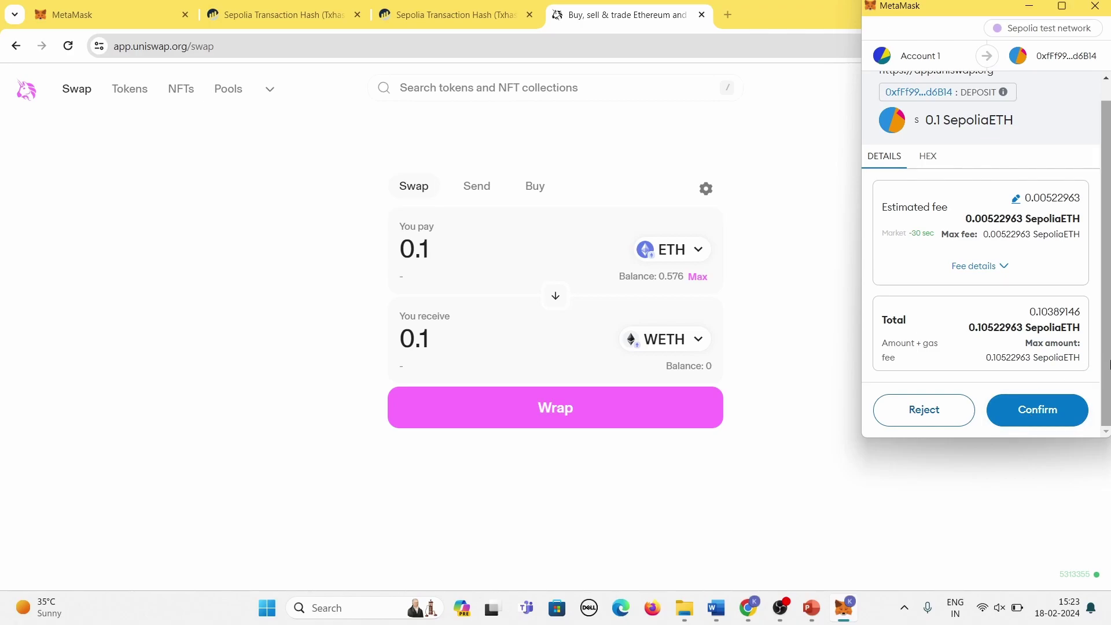
scroll(1105, 338, "up", 1)
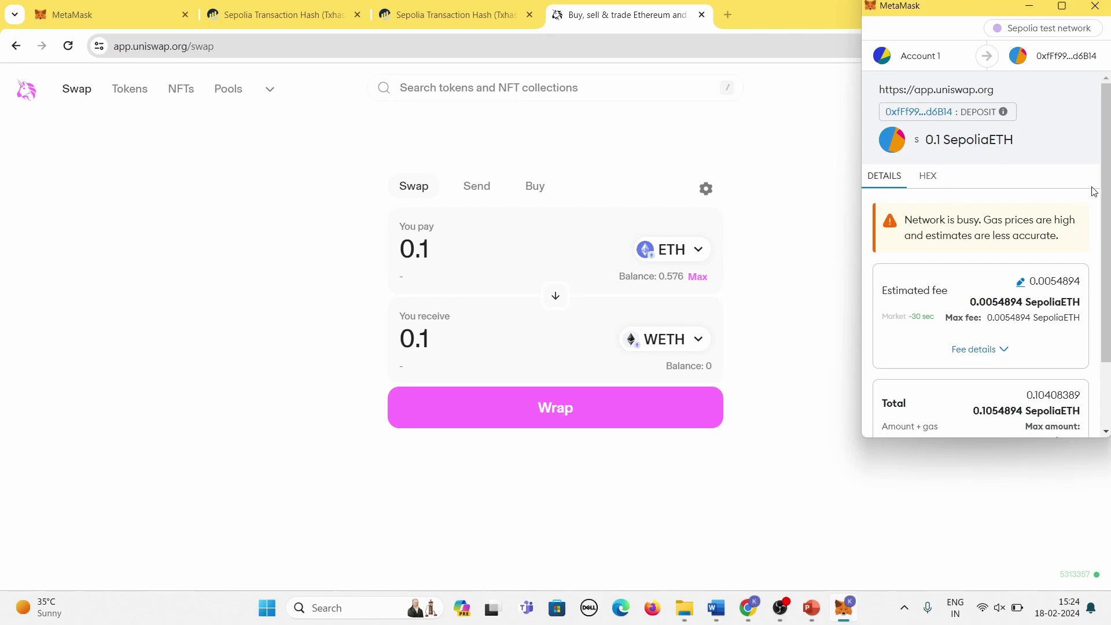
left_click_drag(1108, 215, 1108, 249)
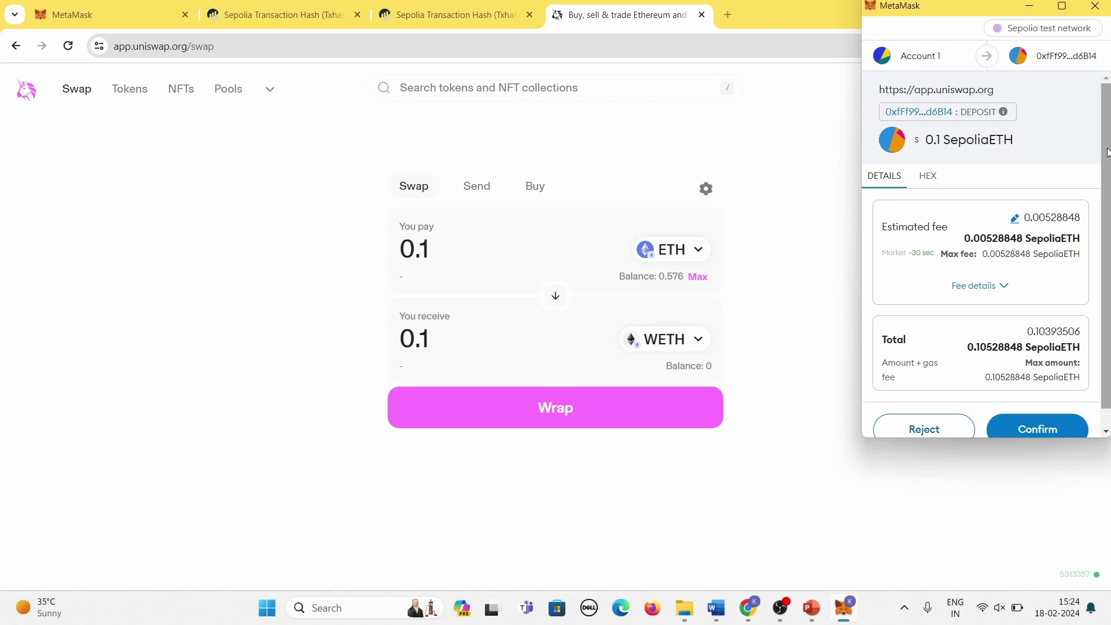
left_click_drag(1108, 155, 1108, 175)
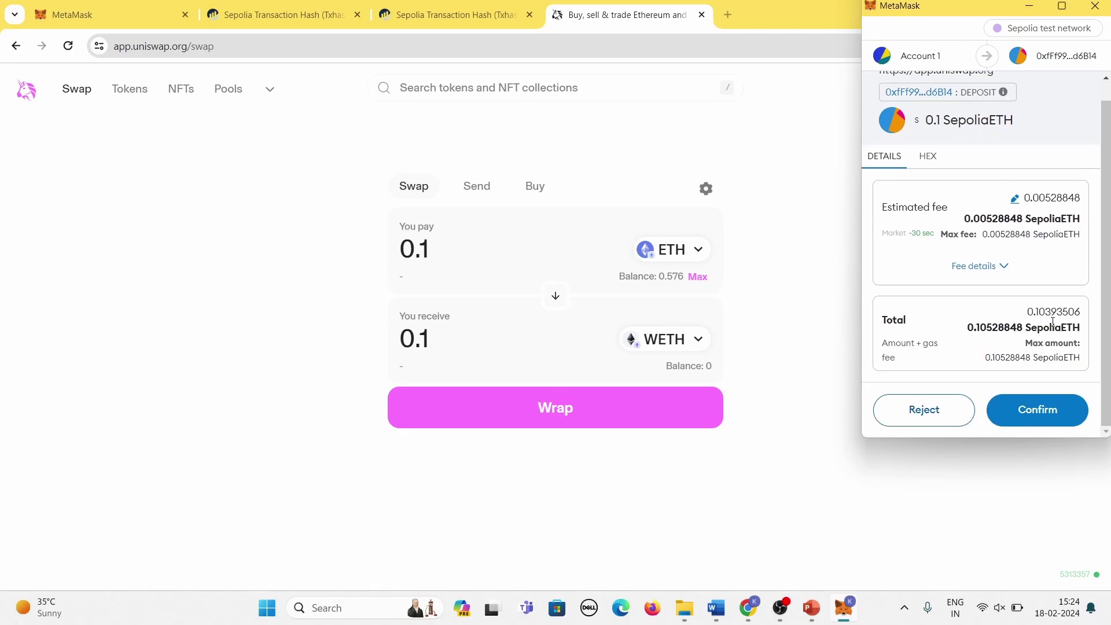
left_click(1043, 410)
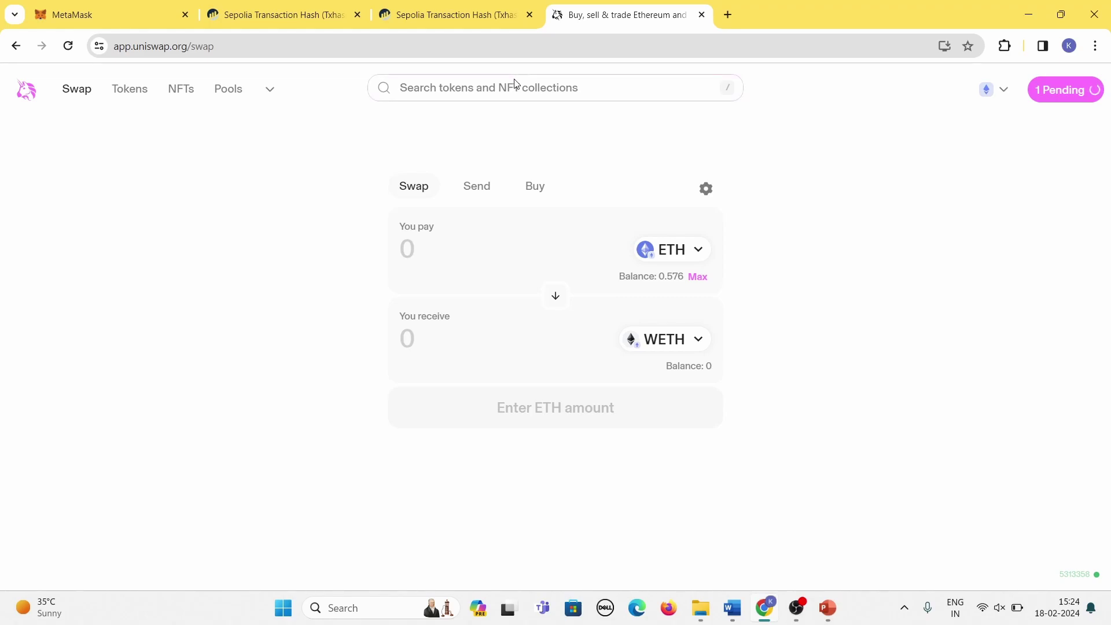
Return to the wallet's Etherscan address page and pin MetaMask to the browser toolbar
left_click(405, 14)
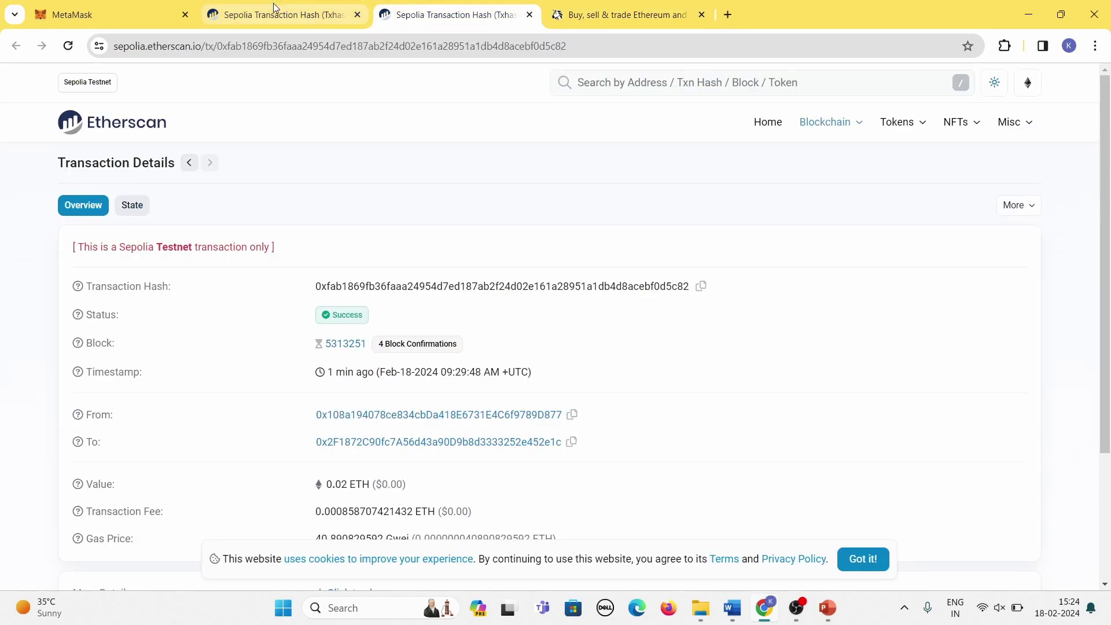
left_click(281, 15)
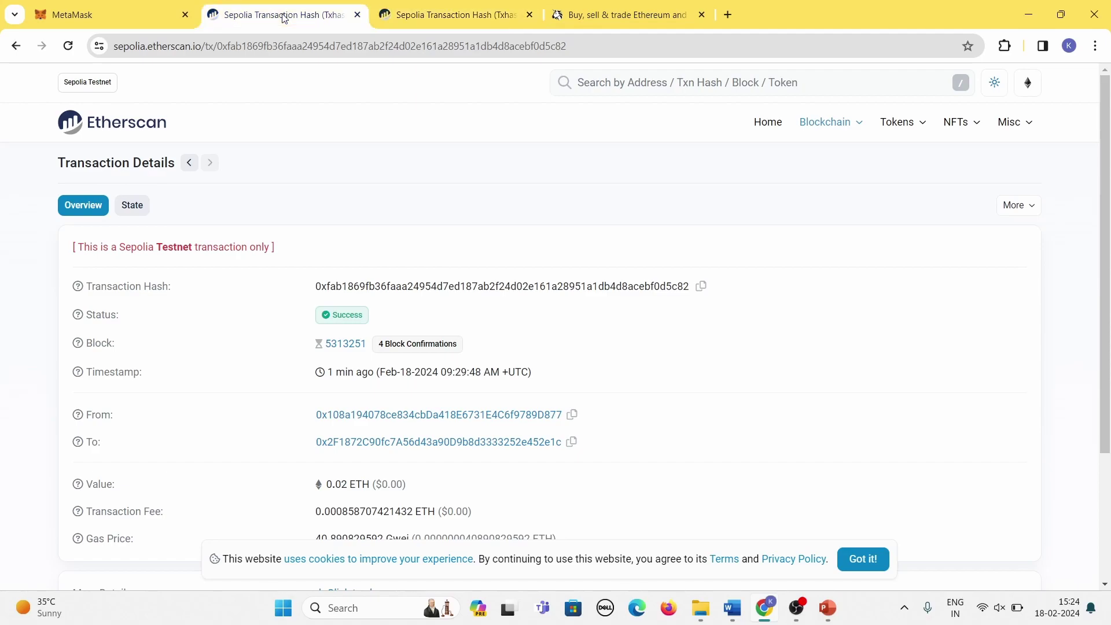
left_click(16, 46)
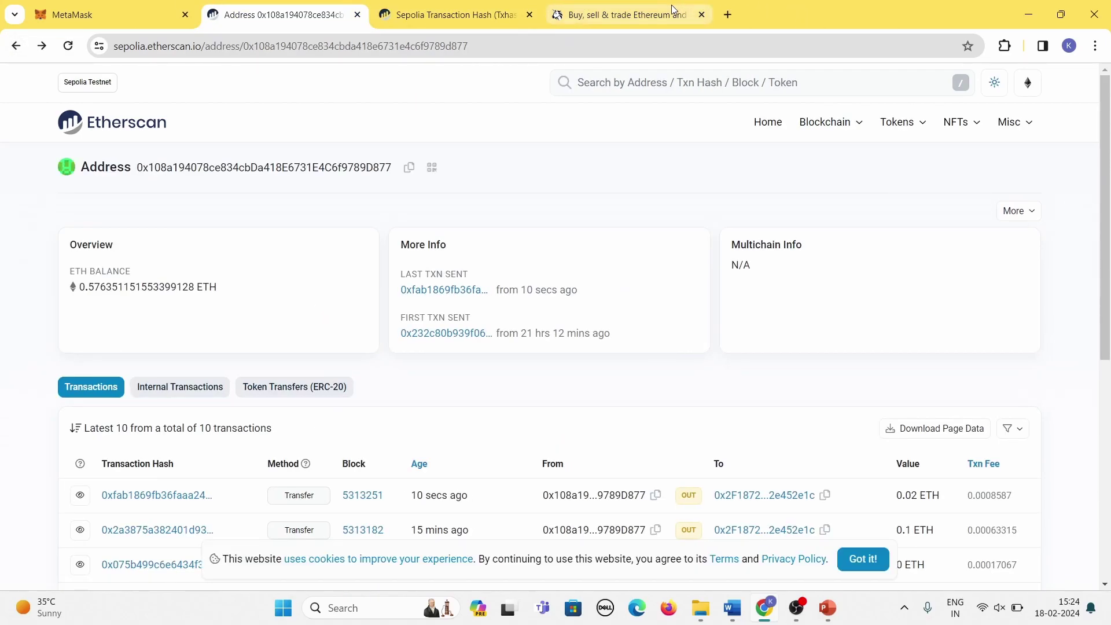
left_click(1000, 47)
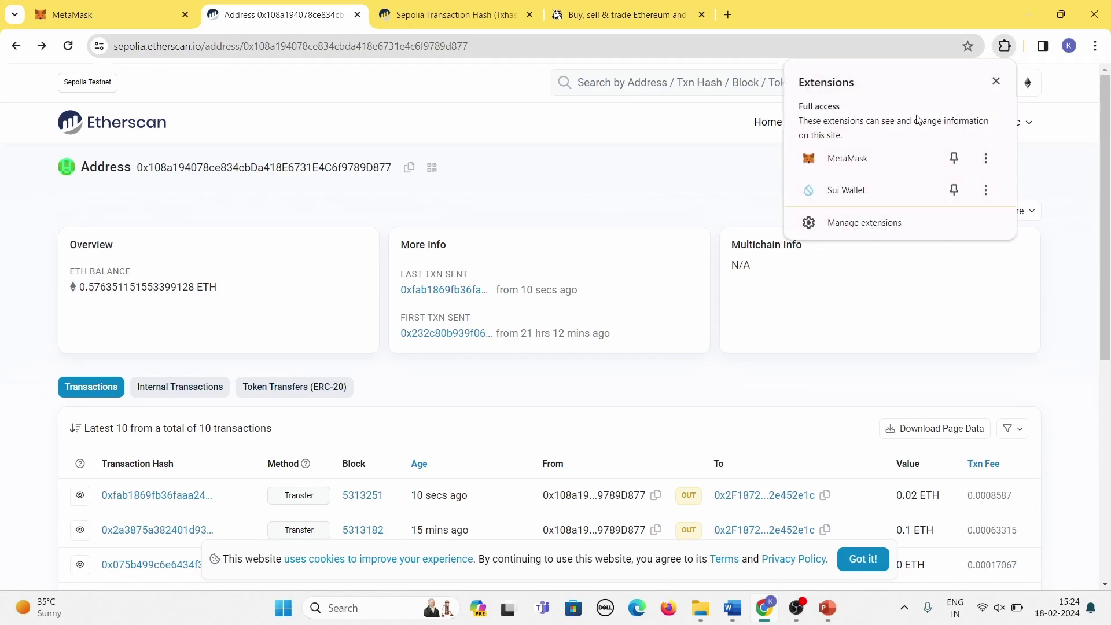
left_click(924, 156)
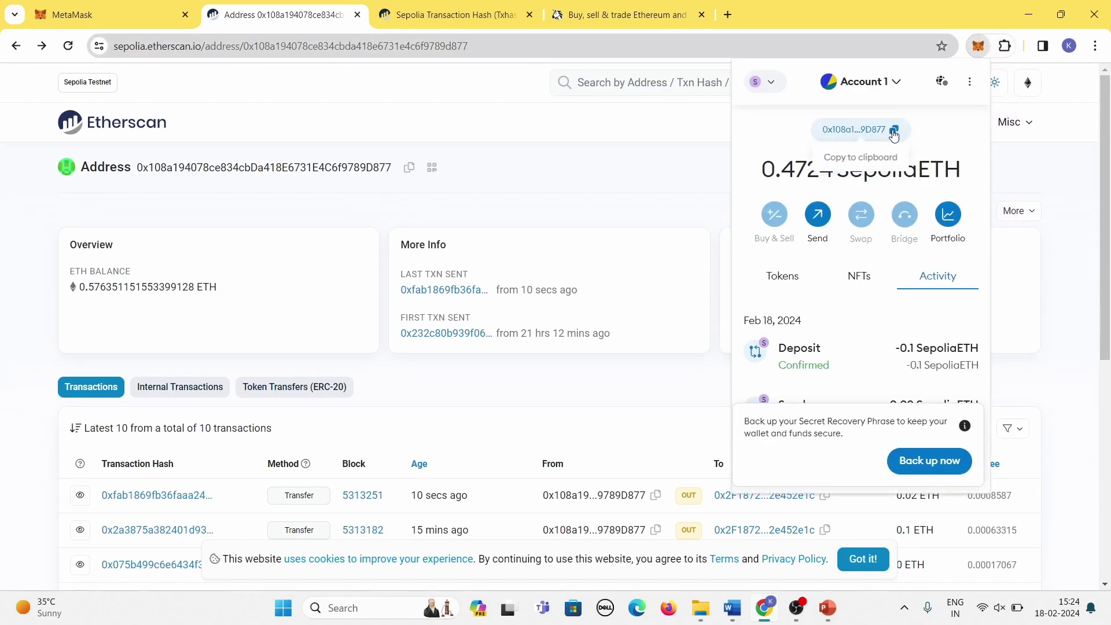
Search Etherscan for the pasted wallet address and reload to show the new 0.1 ETH Deposit
left_click(568, 81)
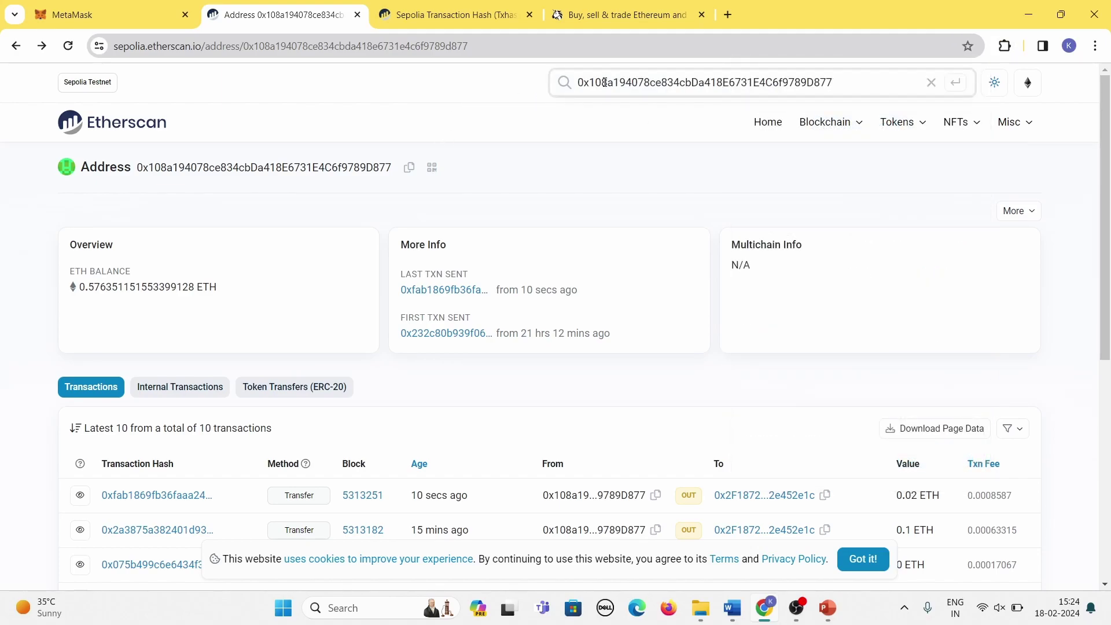
key("Return")
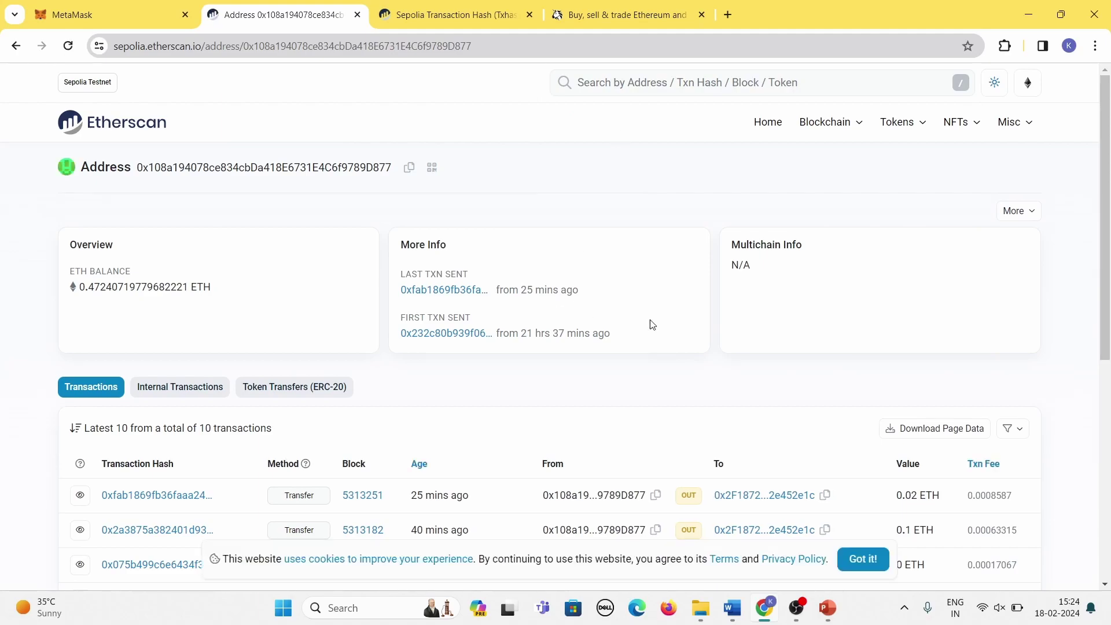
left_click(73, 52)
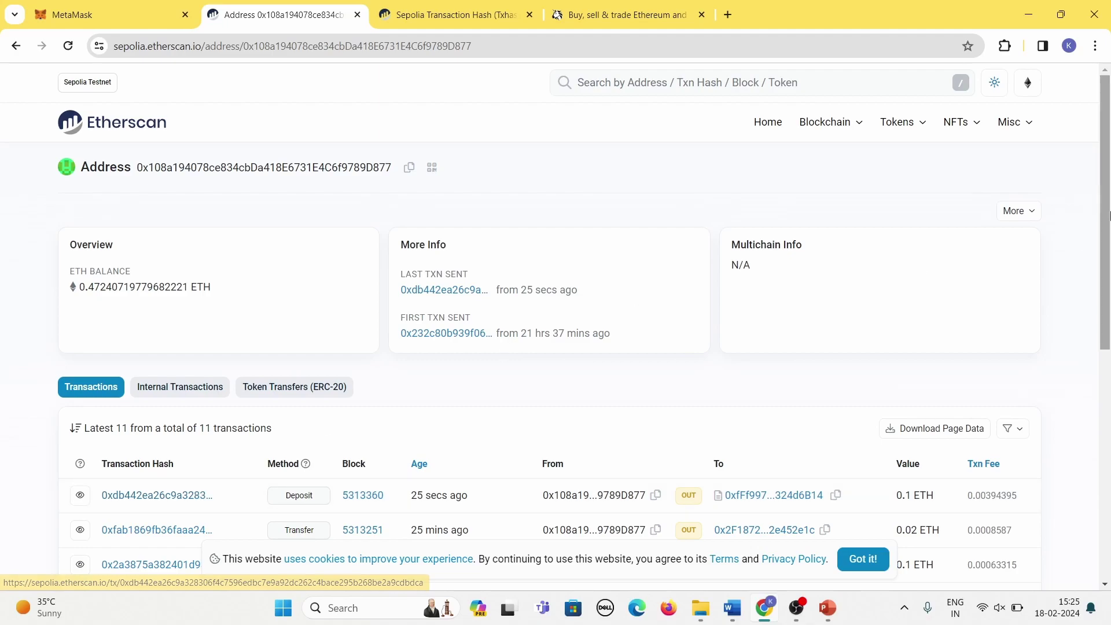
Open the newest 0.1 ETH Deposit transaction from the address page's list
left_click_drag(1109, 234, 1109, 298)
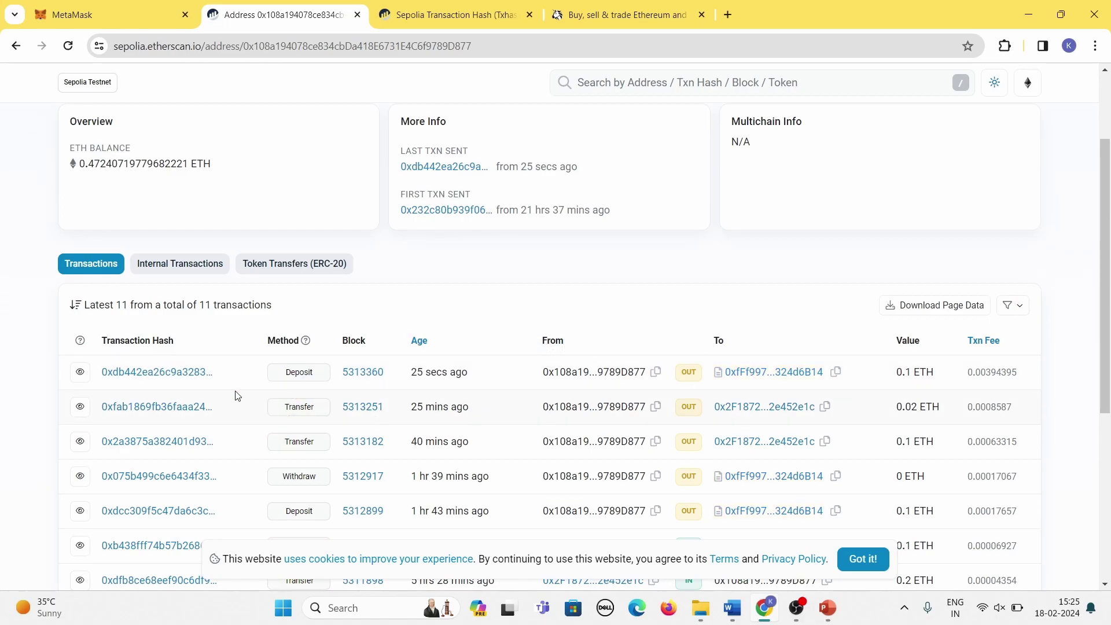
left_click(201, 373)
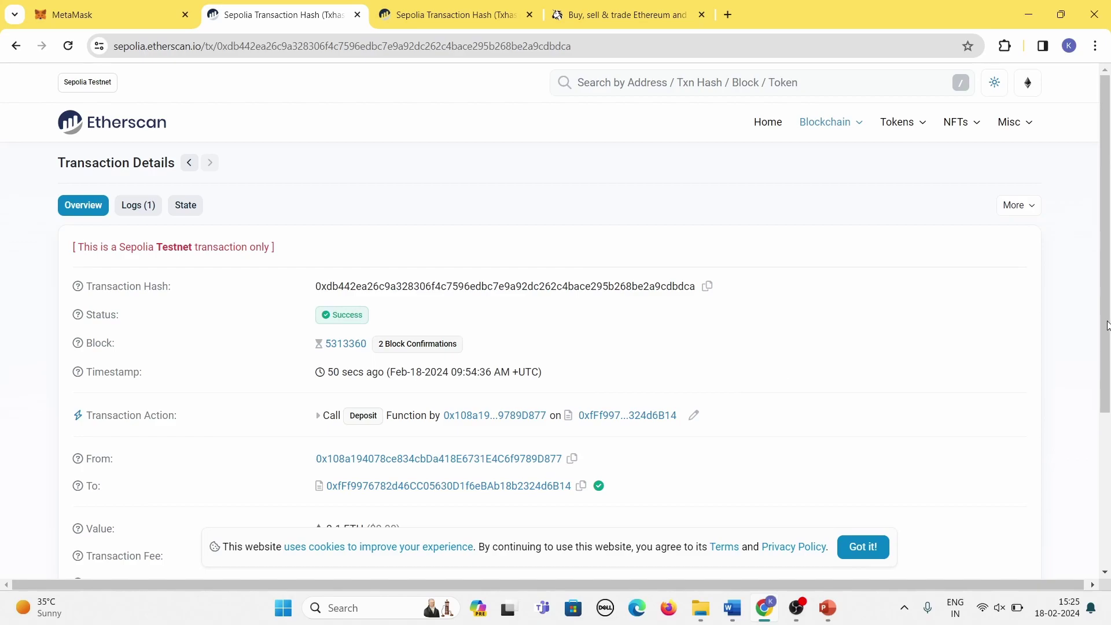
Expand the deposit transaction's additional gas details
scroll(1106, 325, "down", 3)
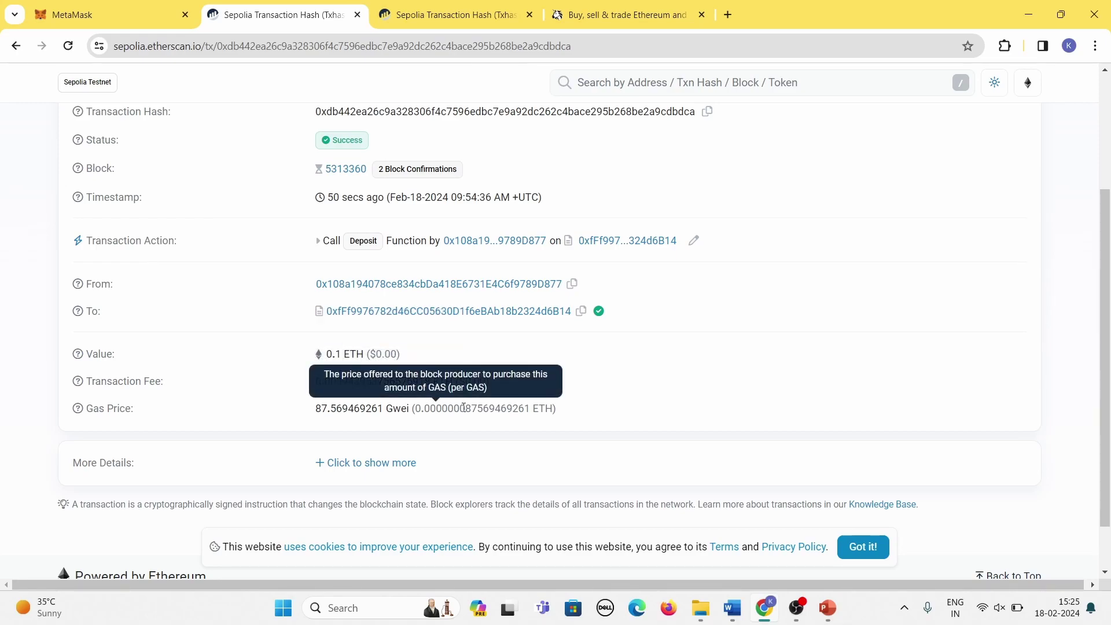
scroll(397, 412, "down", 1)
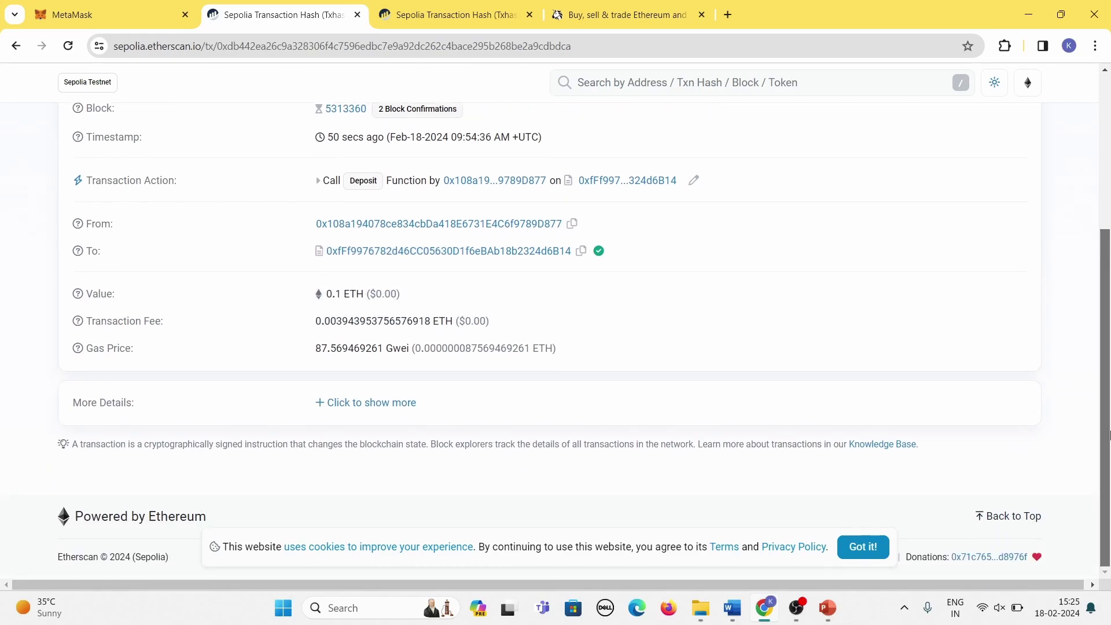
left_click(396, 407)
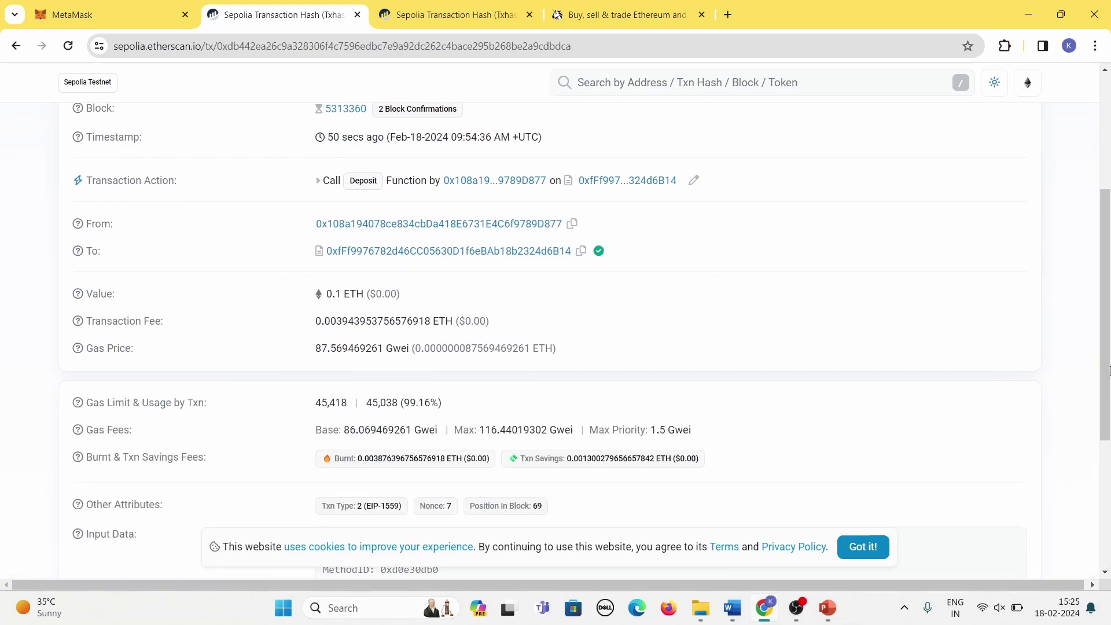
Open the WETH9 contract page from Transaction Action, then switch to the Word notes
scroll(1109, 370, "down", 2)
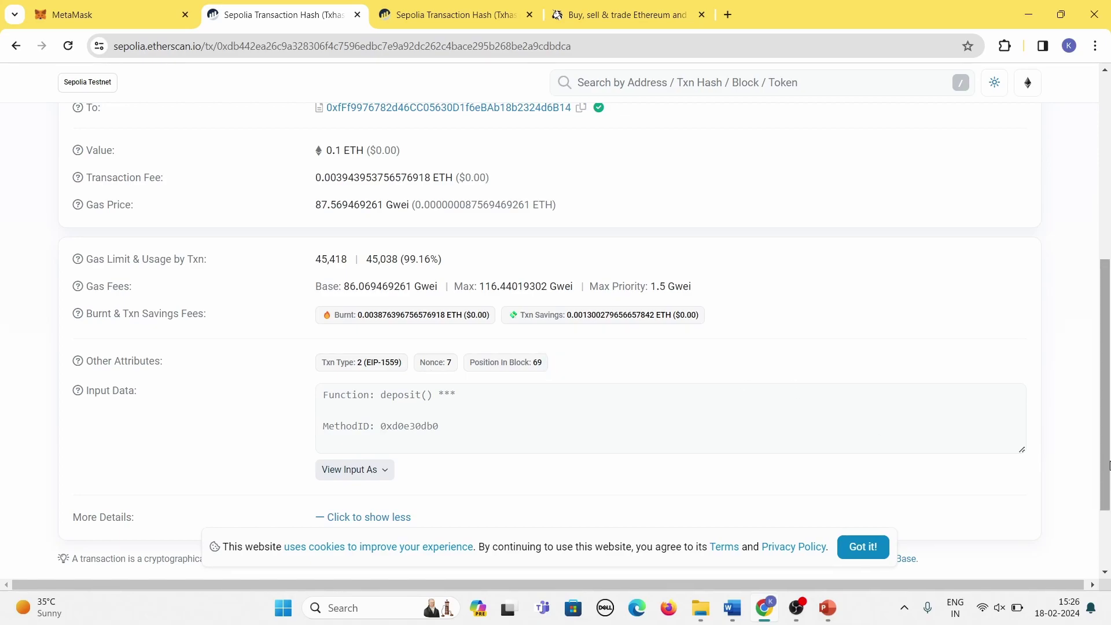
left_click_drag(1109, 464, 1109, 311)
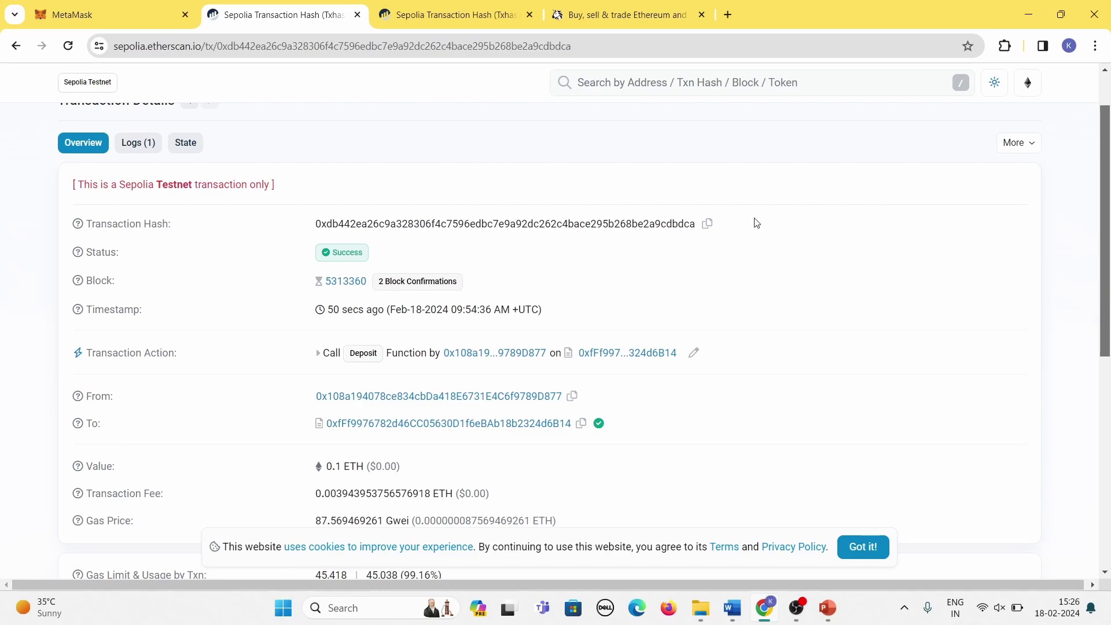
left_click_drag(1105, 312, 1105, 282)
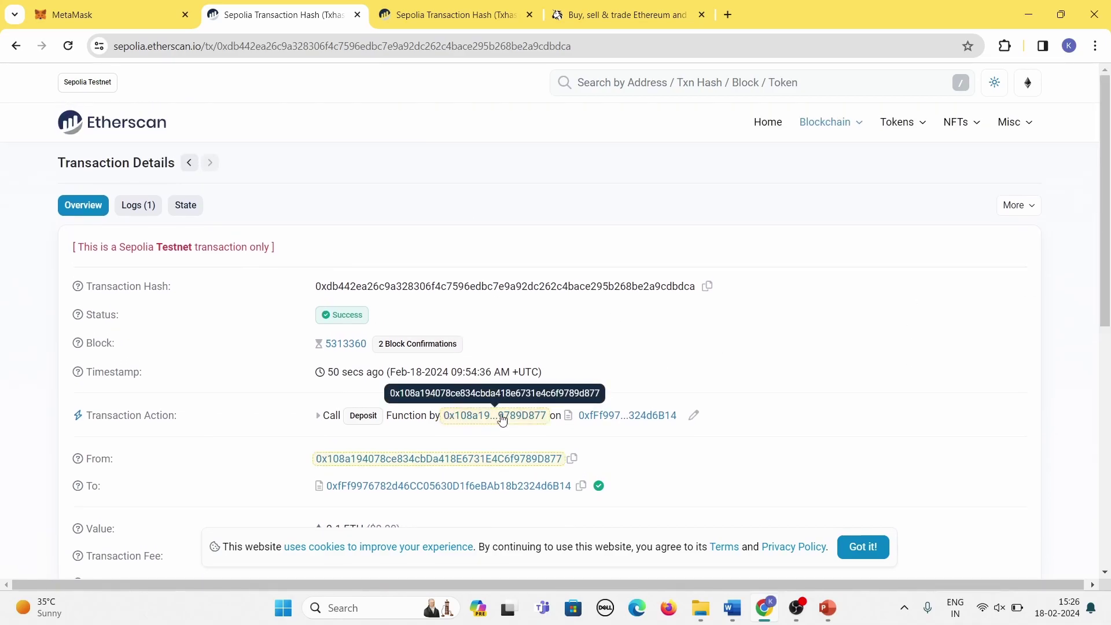
left_click(601, 428)
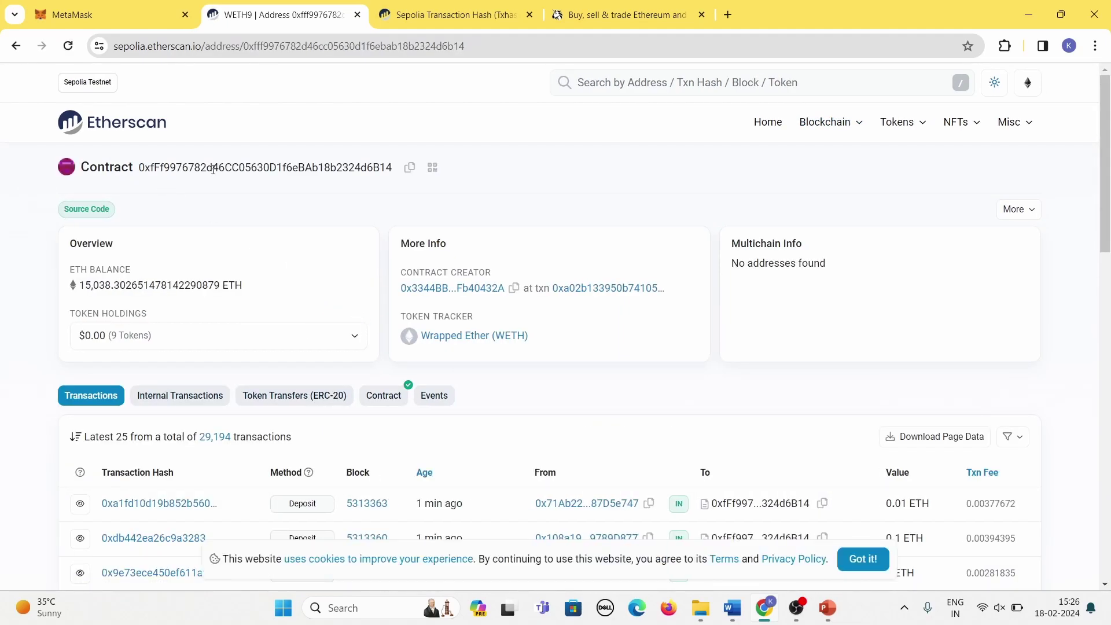
left_click(733, 612)
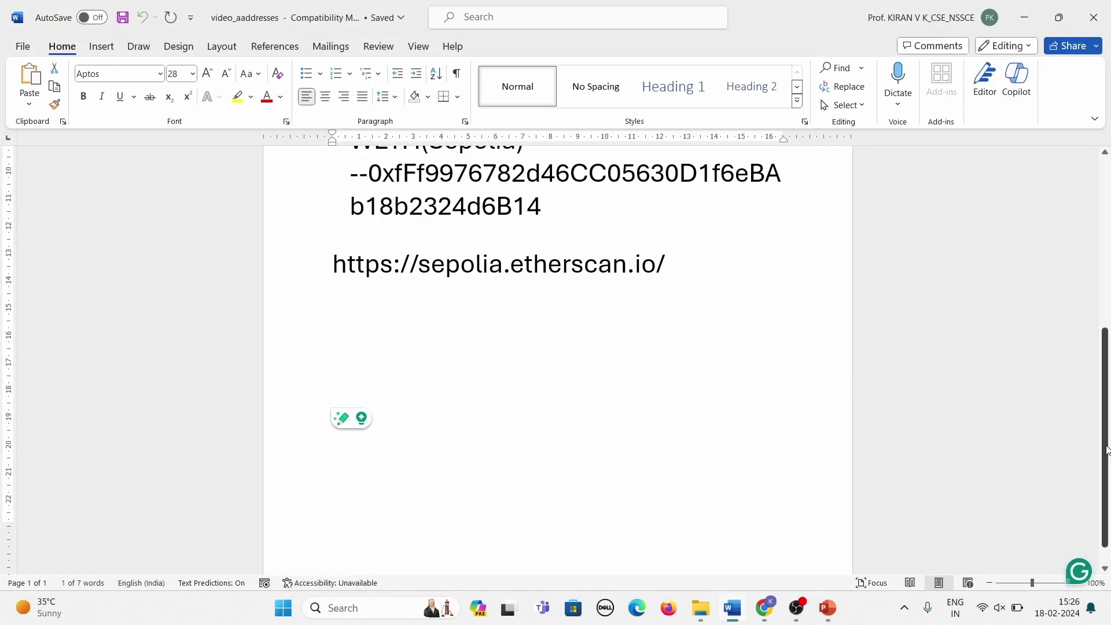
Check the saved wallet and WETH Sepolia addresses in Word, then return to Etherscan
scroll(1106, 450, "up", 3)
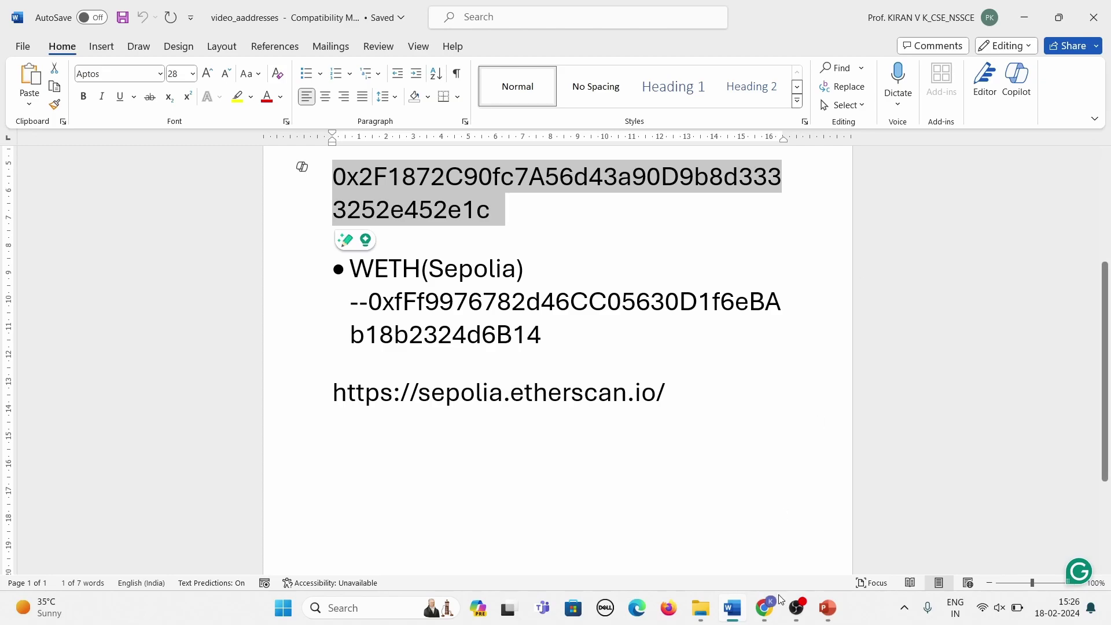
left_click(764, 607)
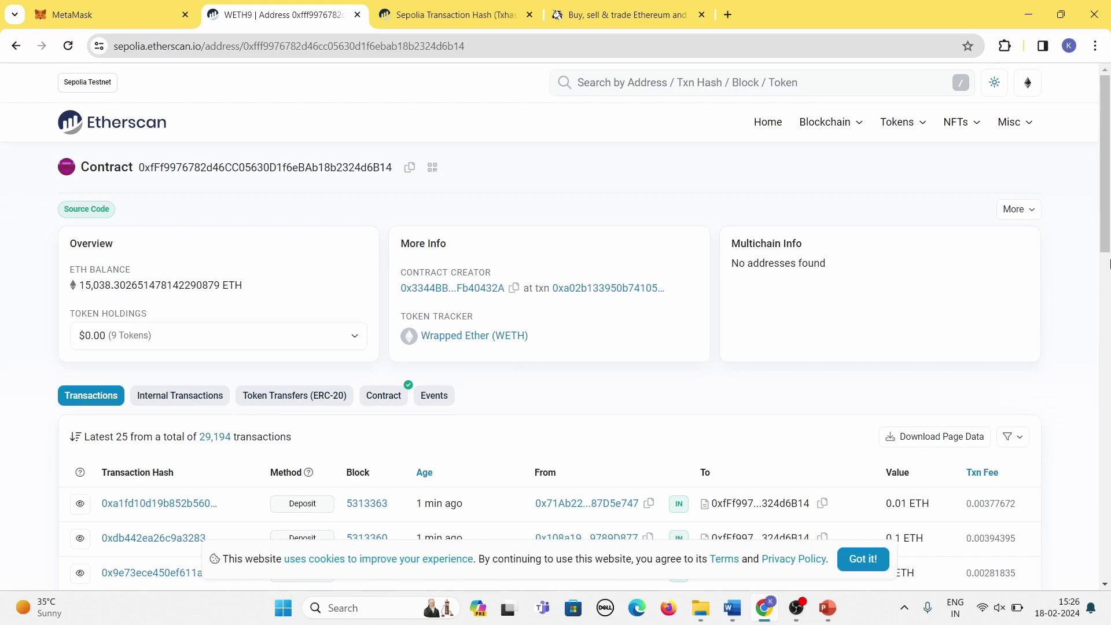
Display the WETH9 contract's verified source code under the Contract tab
mouse_move(1107, 244)
left_mouse_down()
mouse_move(1106, 272)
mouse_move(1106, 260)
left_mouse_up()
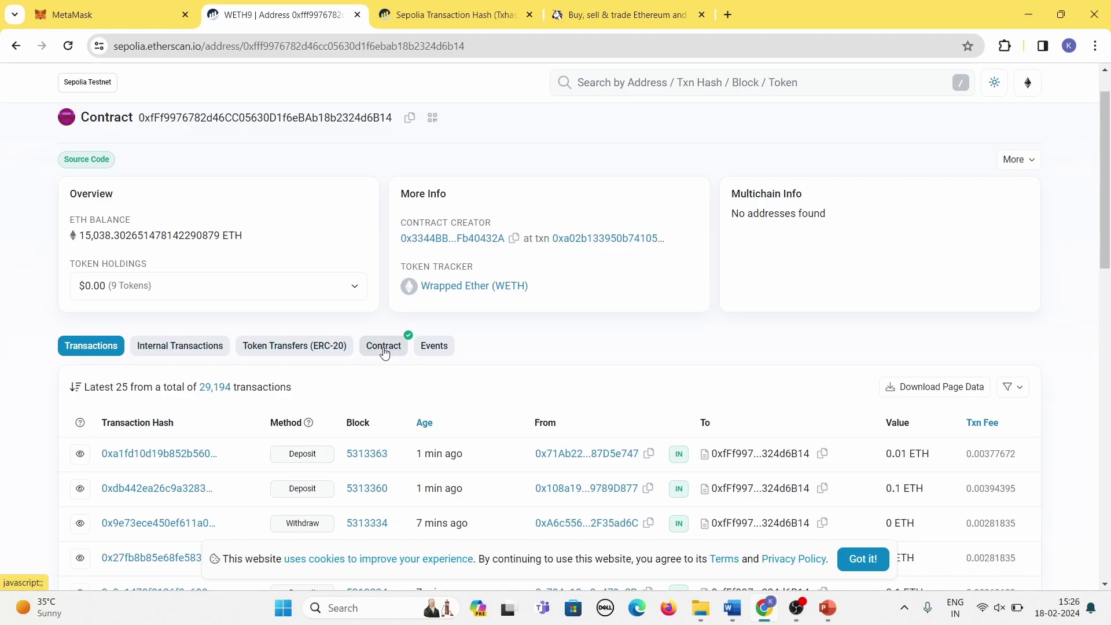
left_click(384, 350)
left_click_drag(1108, 215, 1105, 347)
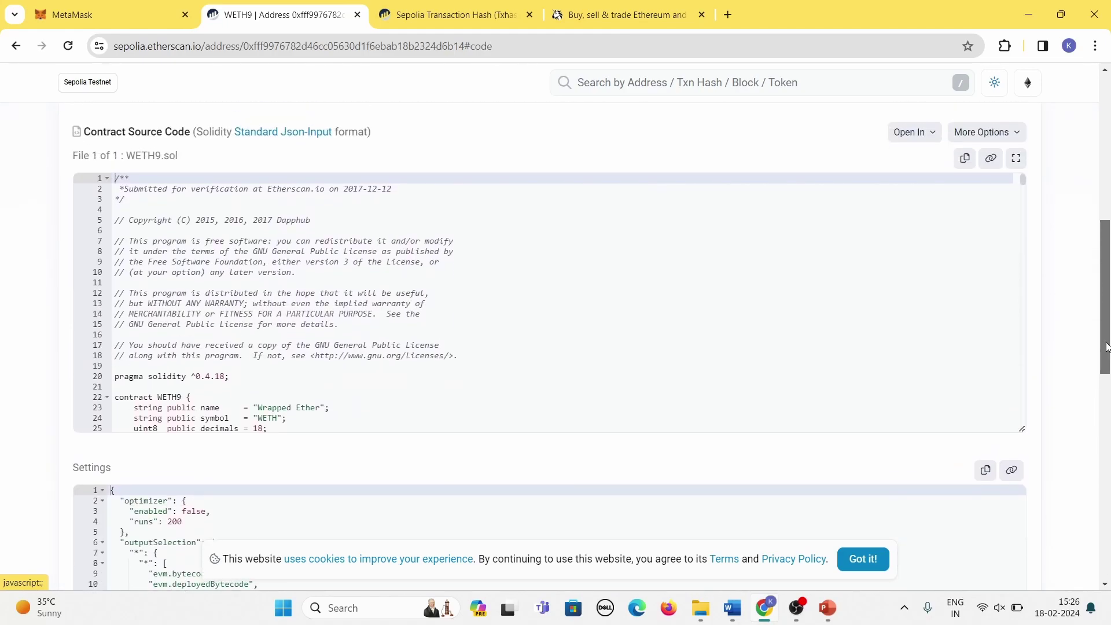
Browse WETH9.sol's licence and deposit function lines, then open Read Contract
left_click(826, 323)
key("Down")
key("Down")
key("Down")
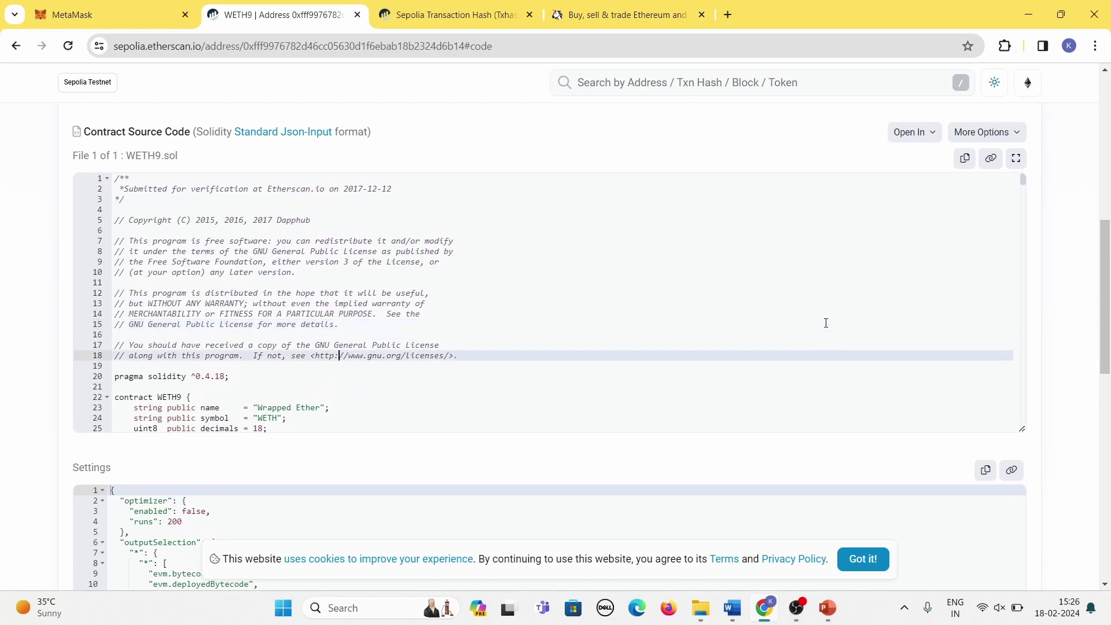
key("Down")
key("Down")
key("Down")
key("Down")
key("Down")
key("Down")
key("Down")
key("Down")
key("Down")
key("Down")
key("Down")
key("Down")
key("Down")
key("Down")
key("Down")
key("Down")
key("Down")
key("Down")
key("Down")
key("Down")
key("Down")
key("Down")
key("Down")
key("Down")
key("Down")
key("Down")
key("Down")
key("Down")
key("Down")
key("Down")
key("Down")
key("Down")
key("Down")
key("Down")
key("Down")
key("Down")
key("Down")
key("Down")
key("Down")
key("Down")
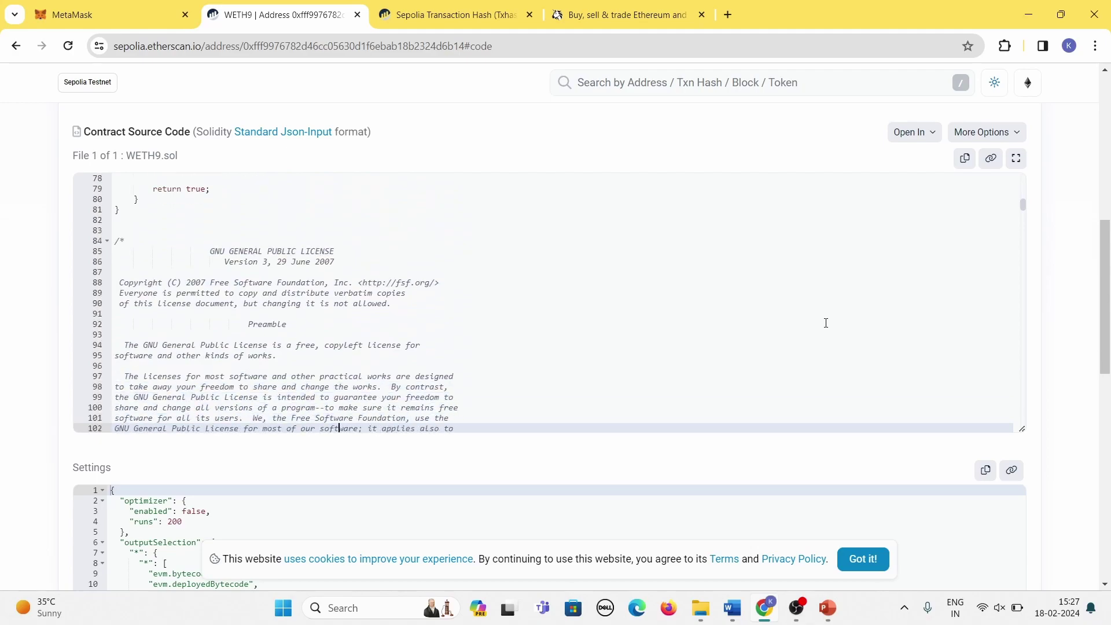
key("Down")
key("Down")
key("Down")
key("Down")
key("Down")
key("Down")
key("Down")
key("Down")
key("Down")
key("Down")
key("Down")
key("Up")
key("Up")
key("Up")
key("Up")
key("Up")
key("Up")
key("Up")
key("Up")
key("Up")
key("Up")
key("Up")
key("Up")
key("Up")
key("Up")
key("Up")
key("Up")
key("Up")
key("Up")
key("Up")
key("Up")
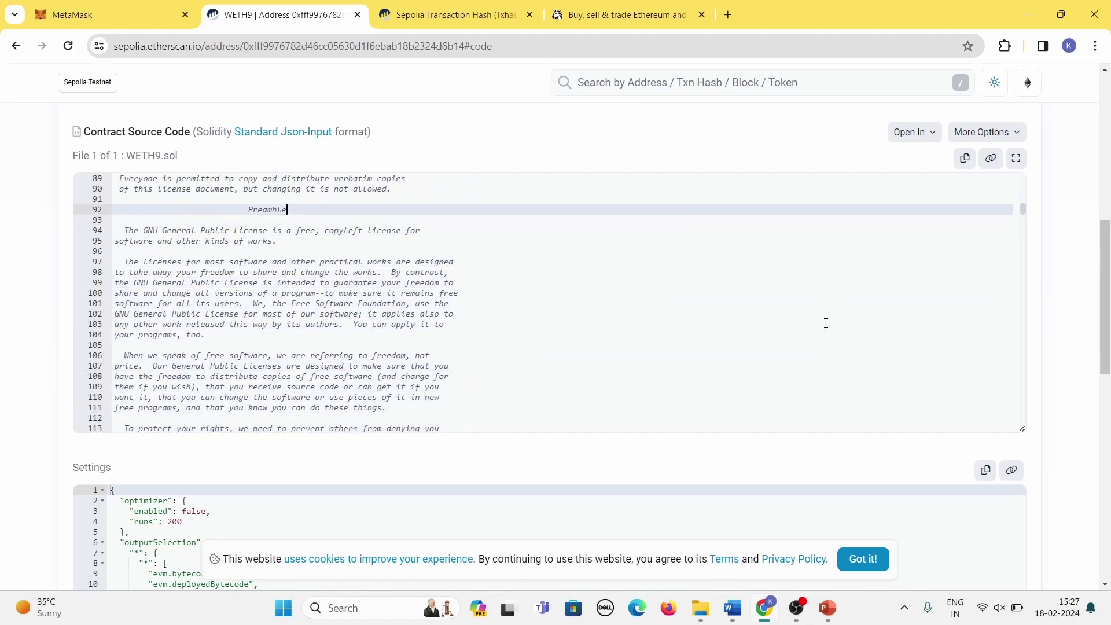
key("Up")
key("Up")
key("Up")
key("Up")
key("Up")
key("Up")
key("Up")
key("Up")
key("Up")
key("Up")
key("Up")
key("Up")
key("Up")
key("Up")
key("Up")
key("Up")
key("Up")
key("Up")
key("Up")
key("Up")
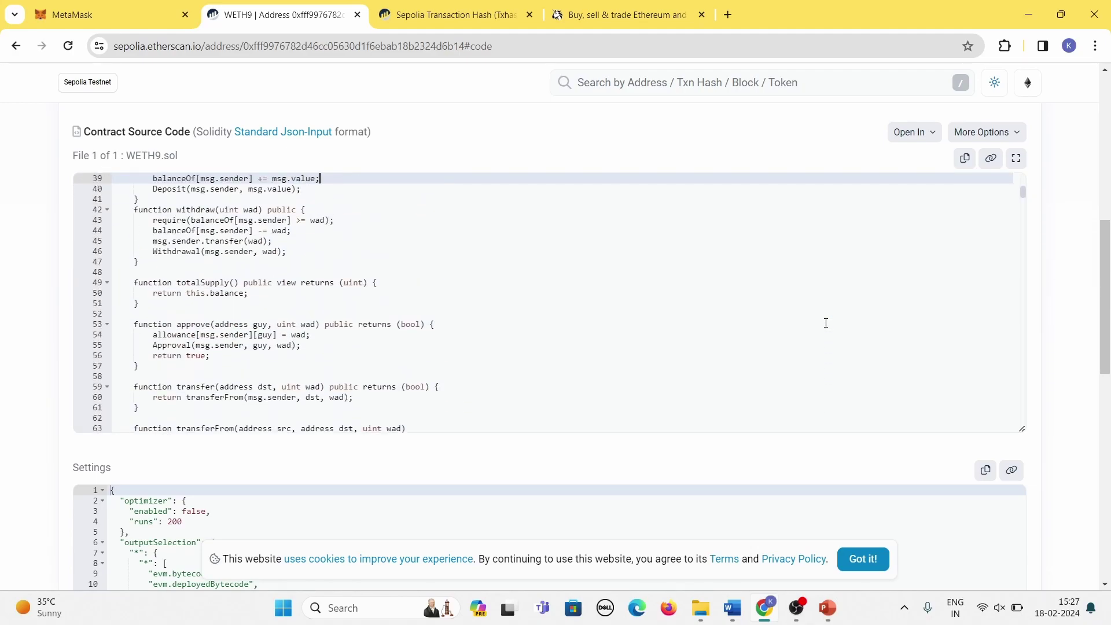
left_click_drag(1107, 332, 1106, 237)
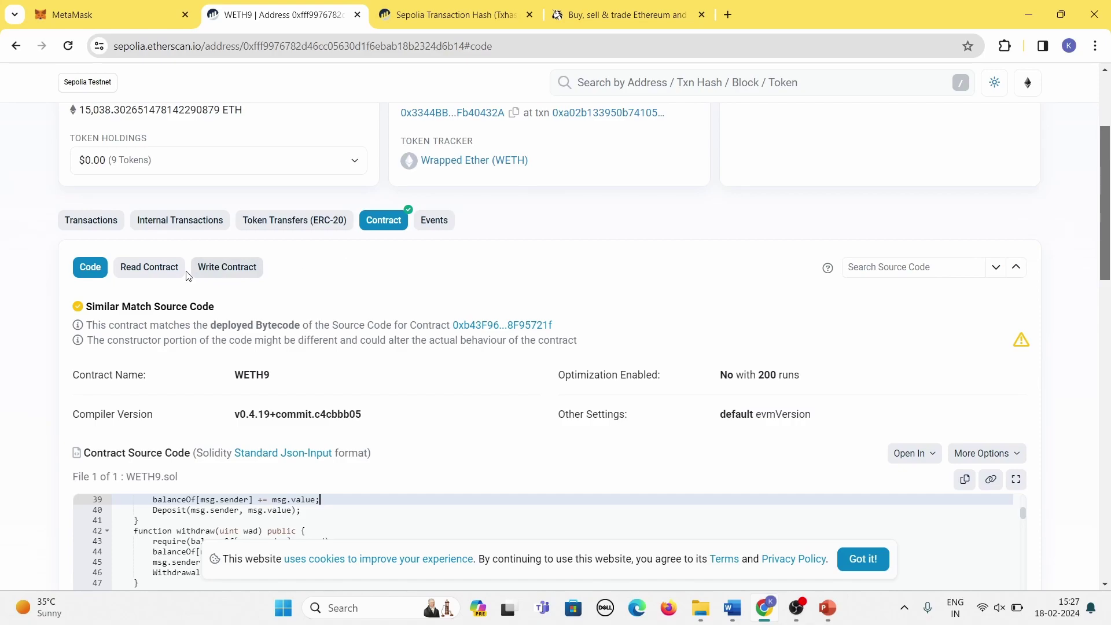
left_click(150, 267)
Inspect the read results (name Wrapped Ether, decimals 18, symbol WETH) and return to the overview
scroll(423, 209, "down", 2)
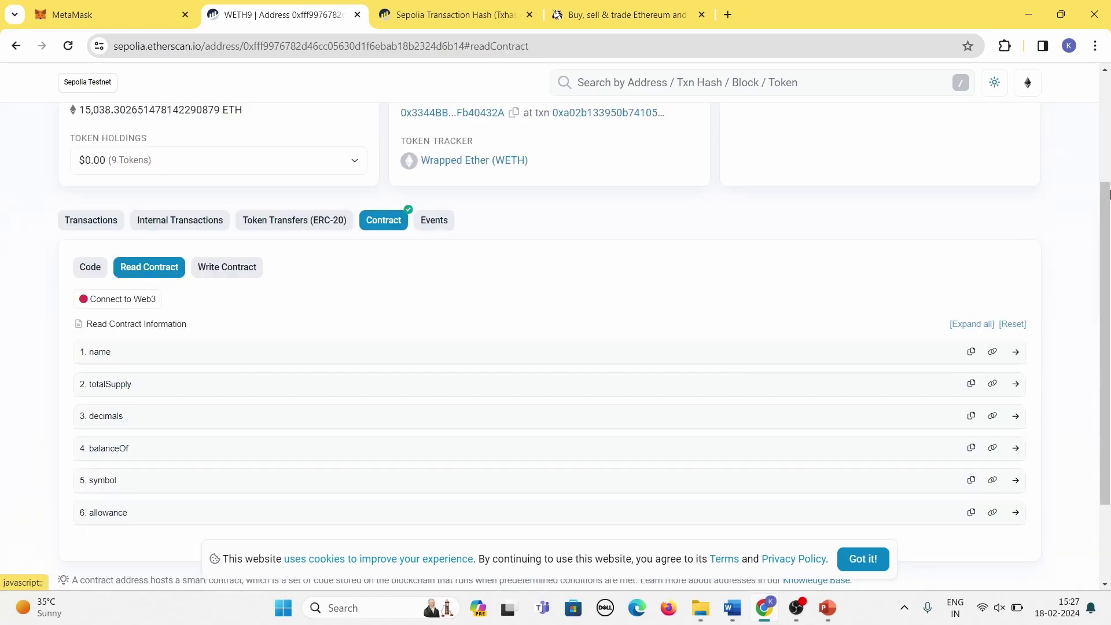
left_click_drag(1105, 218, 1105, 272)
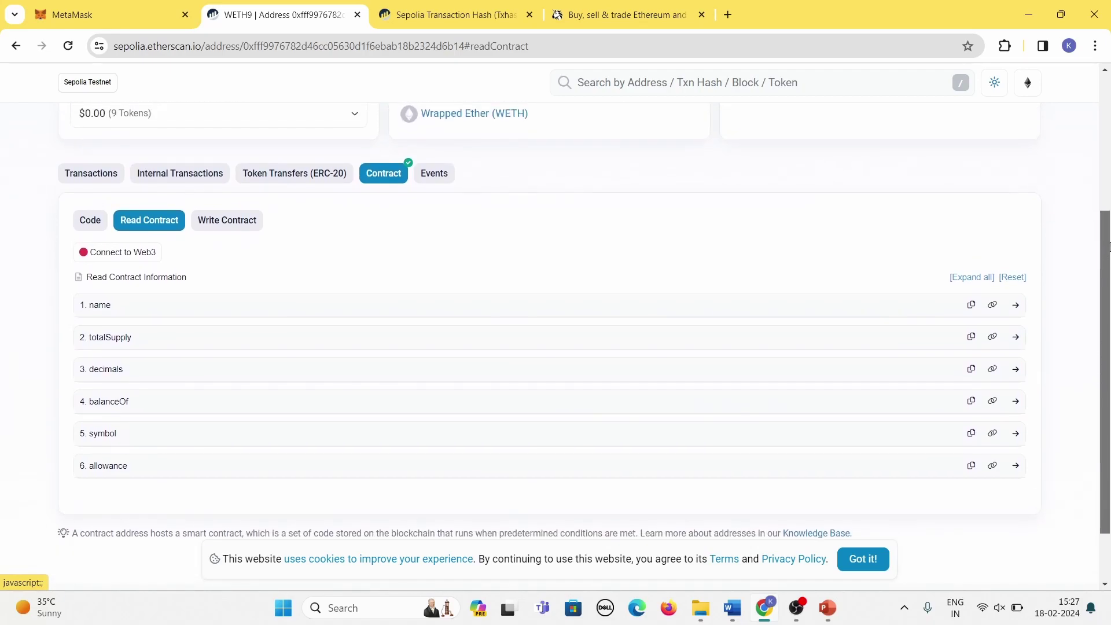
left_click_drag(81, 243, 138, 255)
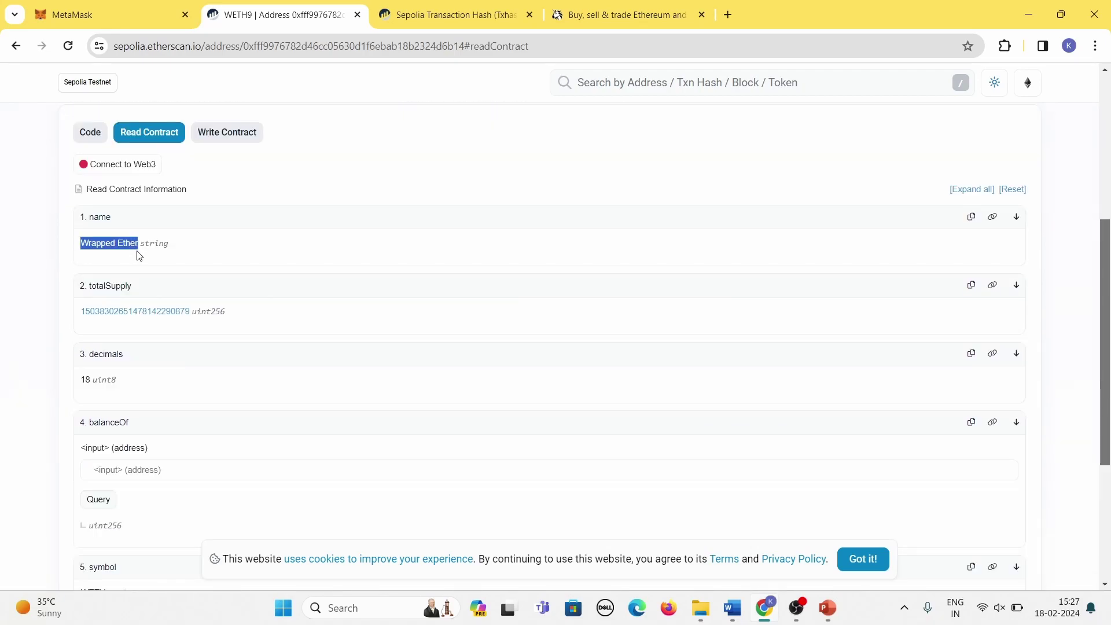
scroll(983, 324, "down", 4)
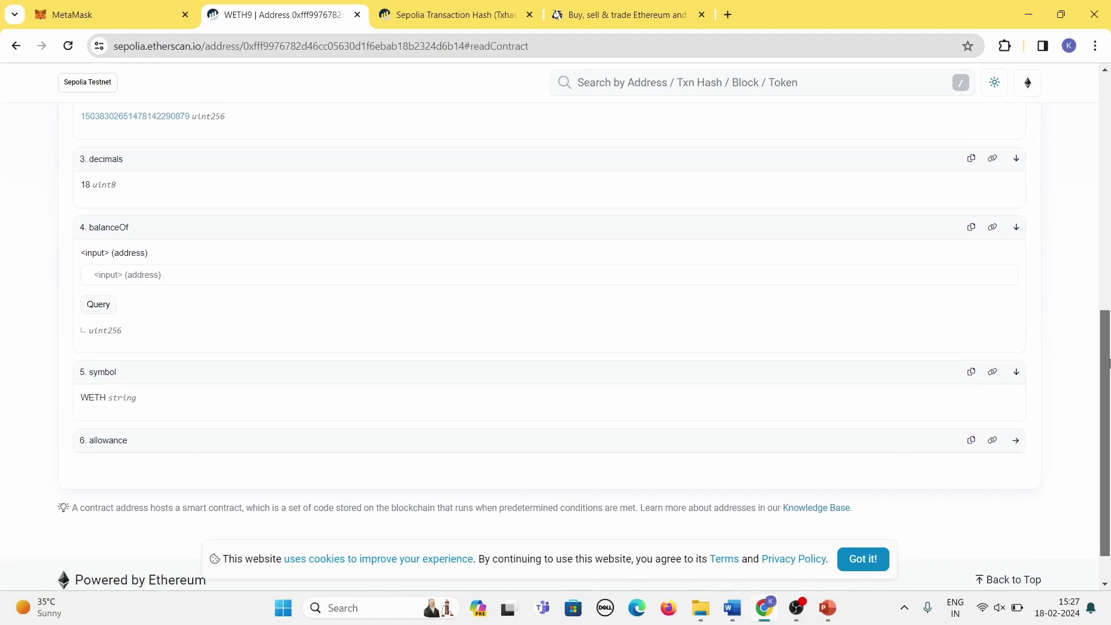
left_click_drag(1108, 367, 1109, 332)
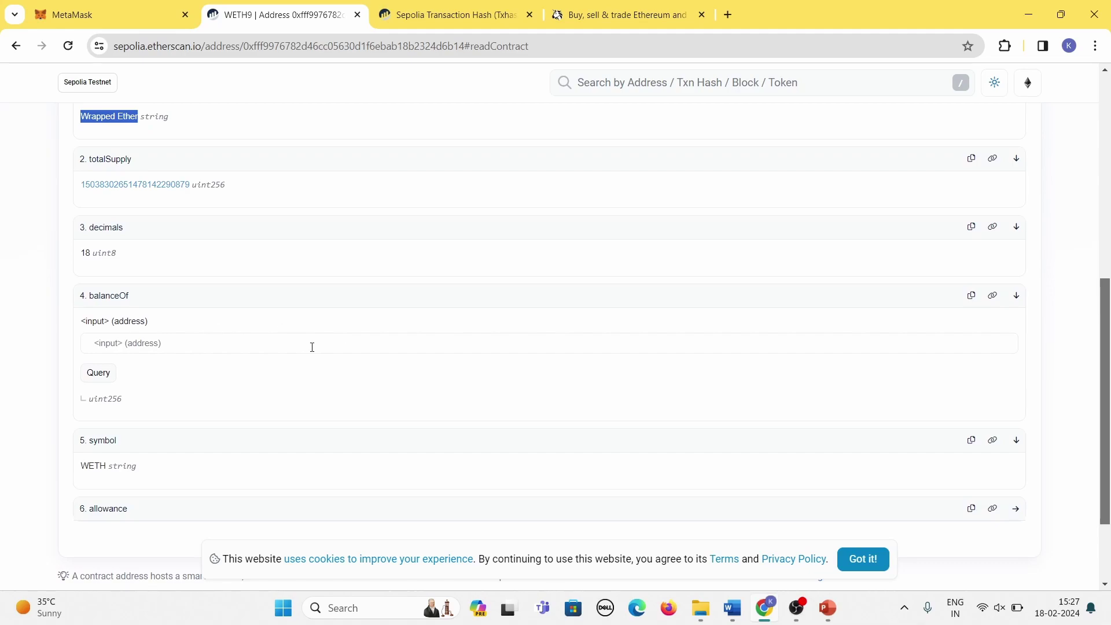
left_click_drag(1109, 376, 1108, 155)
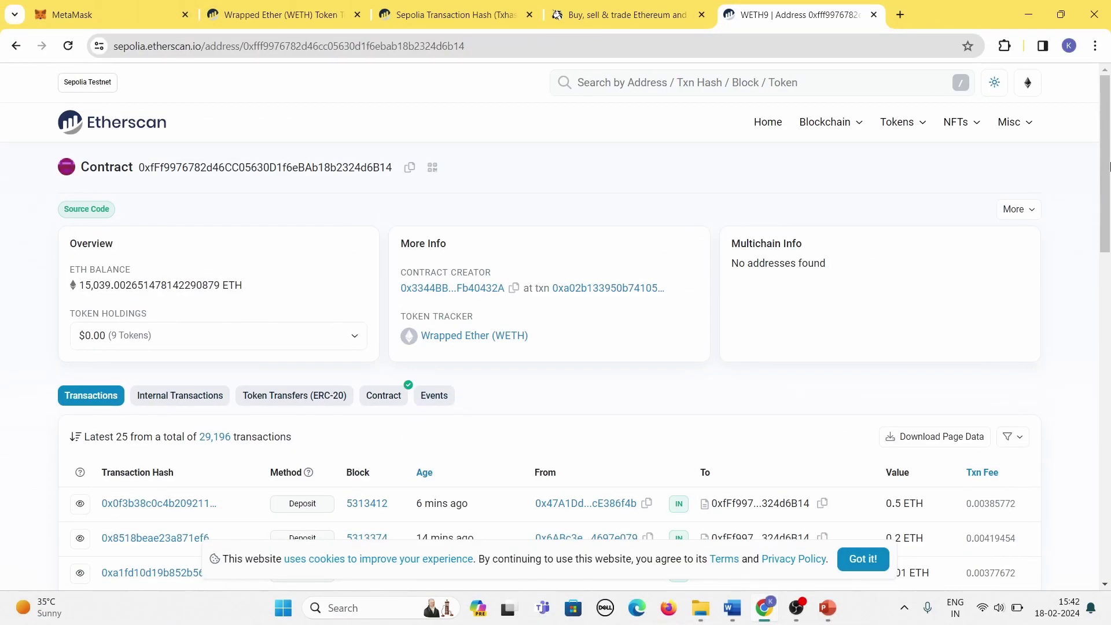
scroll(1108, 166, "down", 1)
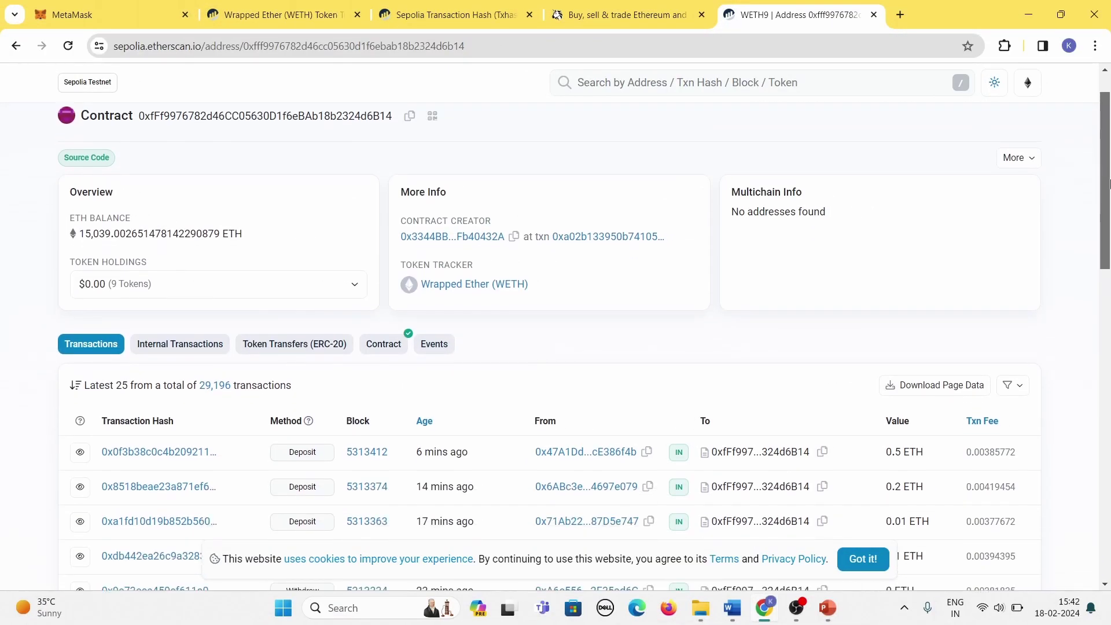
Filter the Etherscan WETH token transfers by the wallet address, then check MetaMask's 0.4724 SepoliaETH balance
left_click(508, 285)
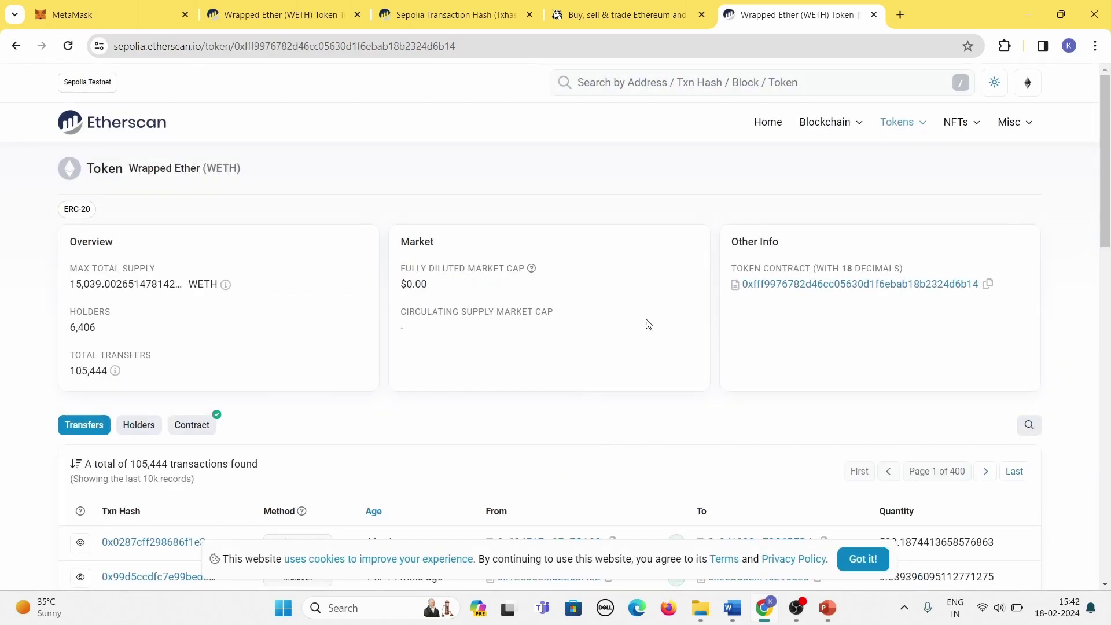
left_click(1028, 426)
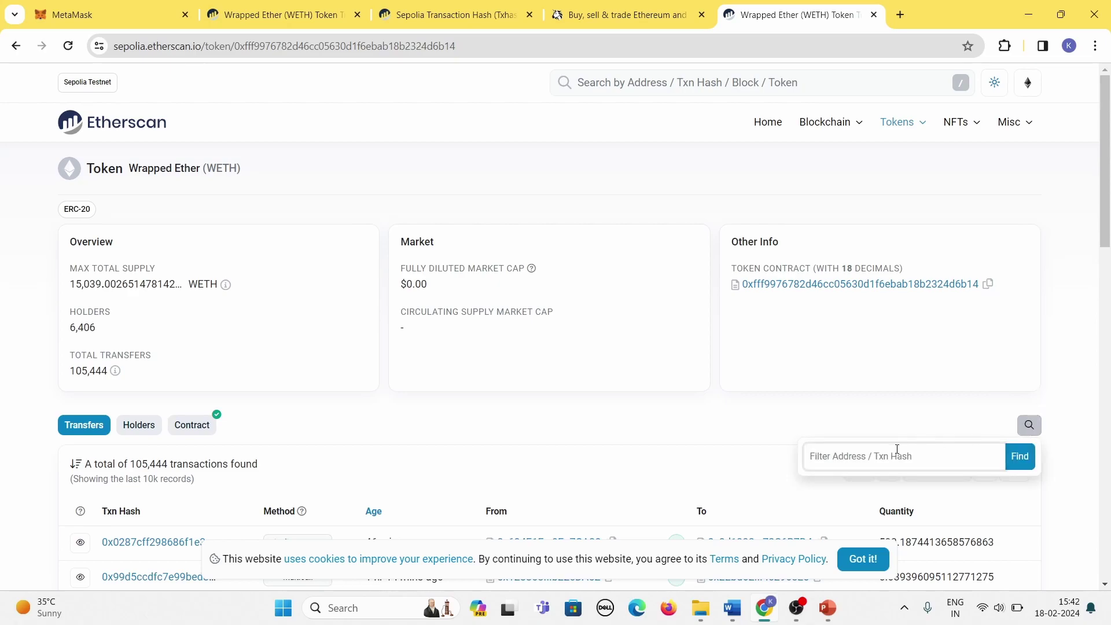
key("ctrl+v")
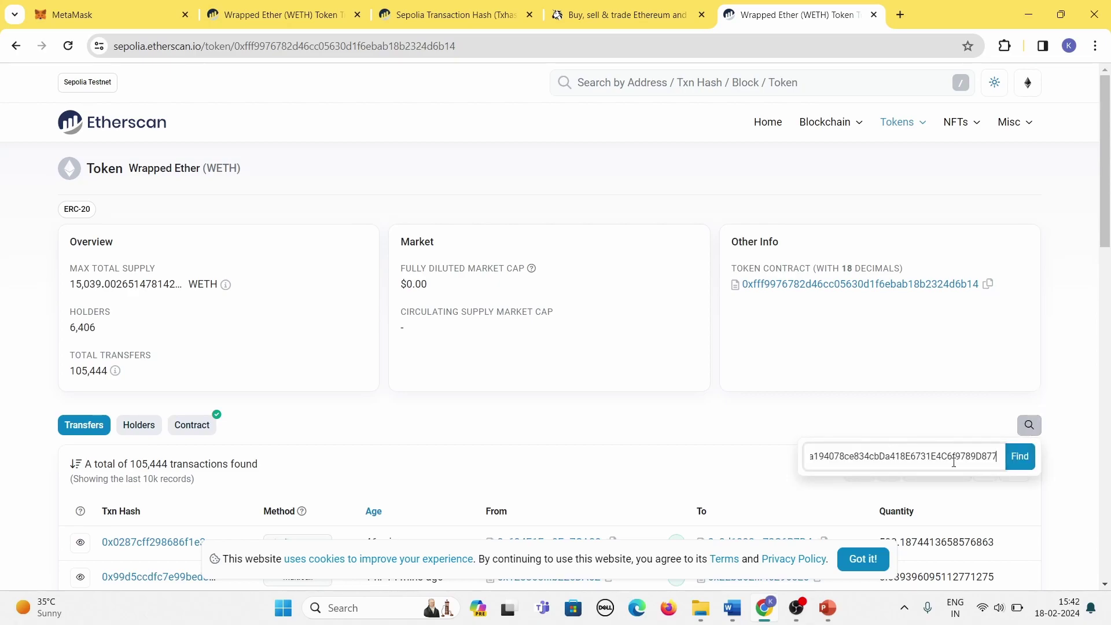
left_click(1020, 456)
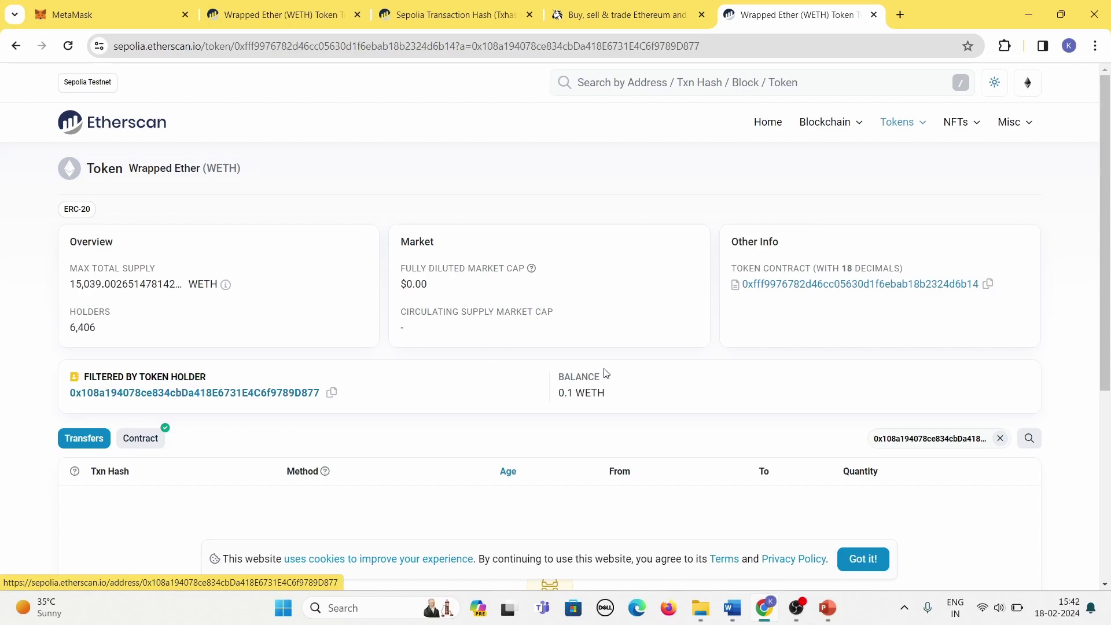
left_click(148, 12)
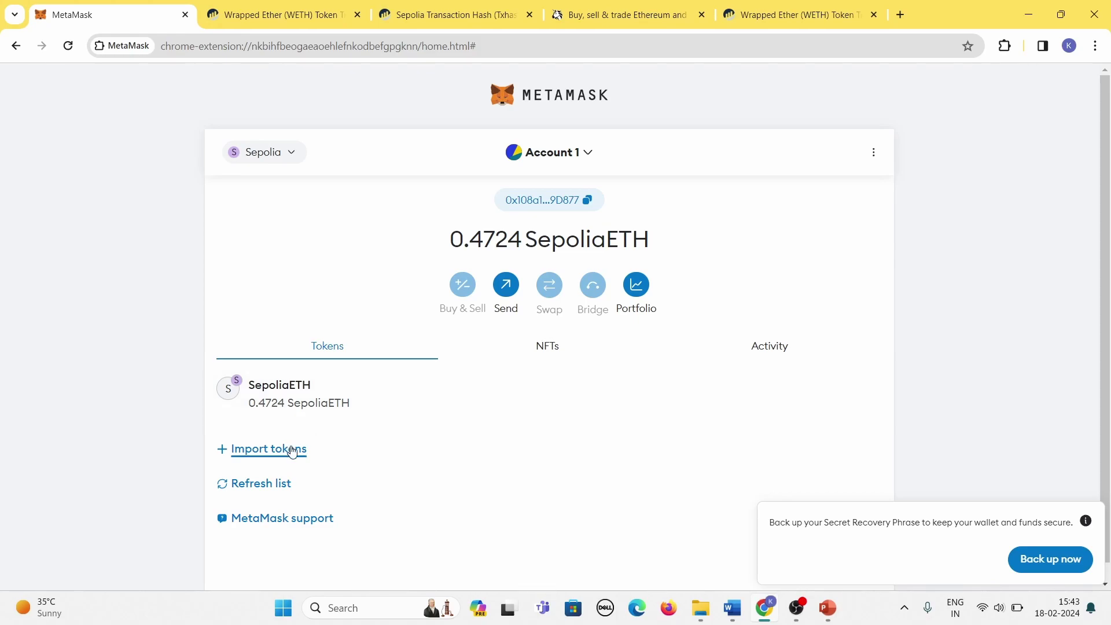
left_click(798, 10)
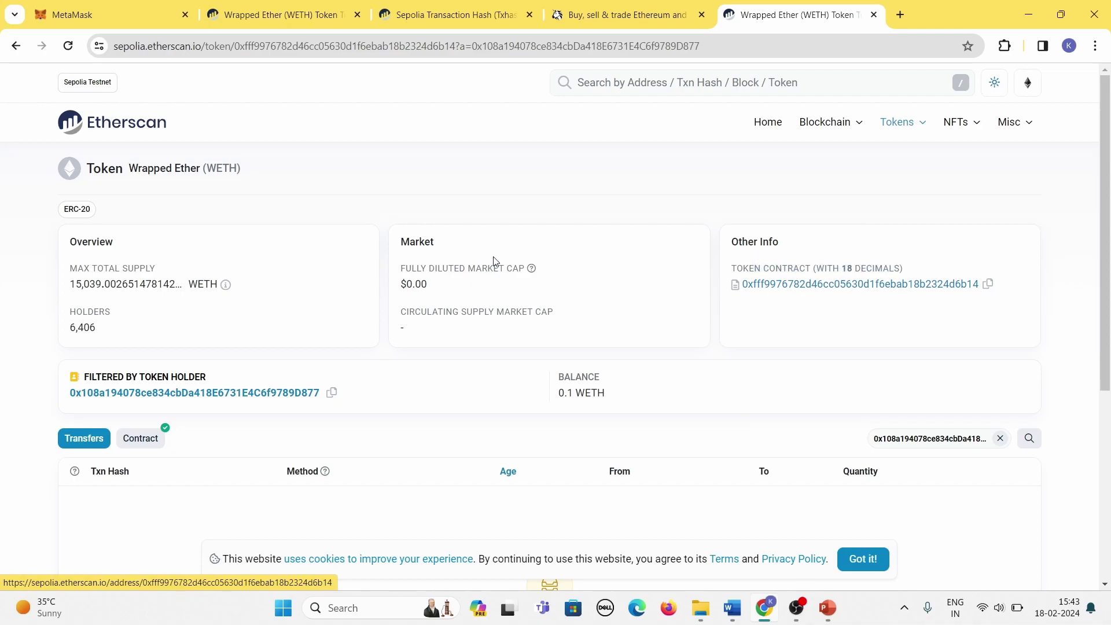
Copy the WETH token contract address from Etherscan and start a custom token import in MetaMask
left_click(988, 288)
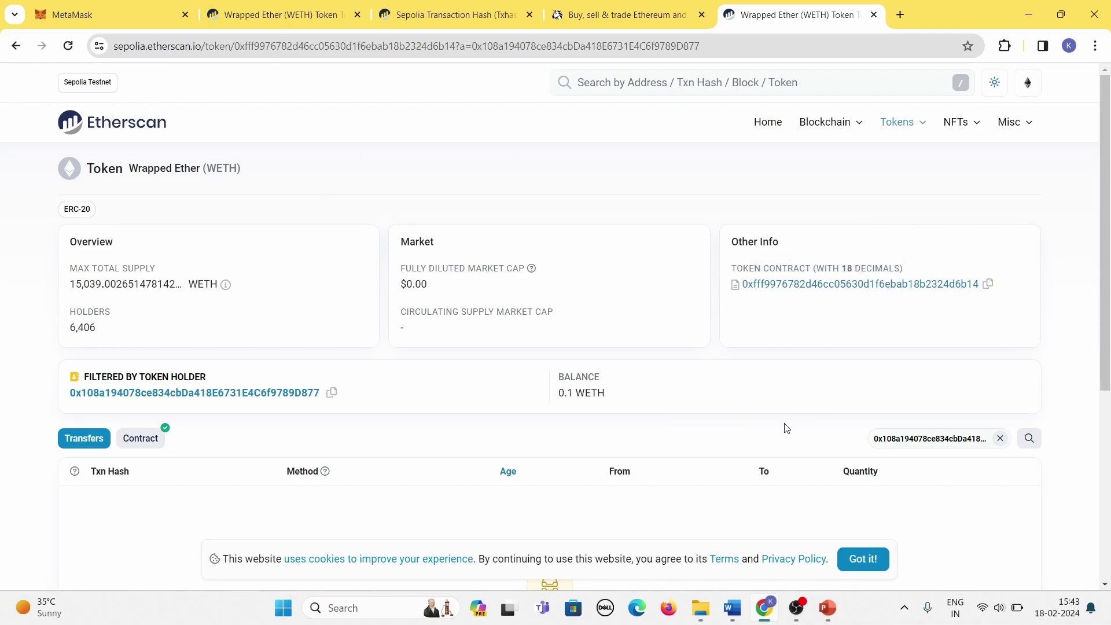
left_click(120, 23)
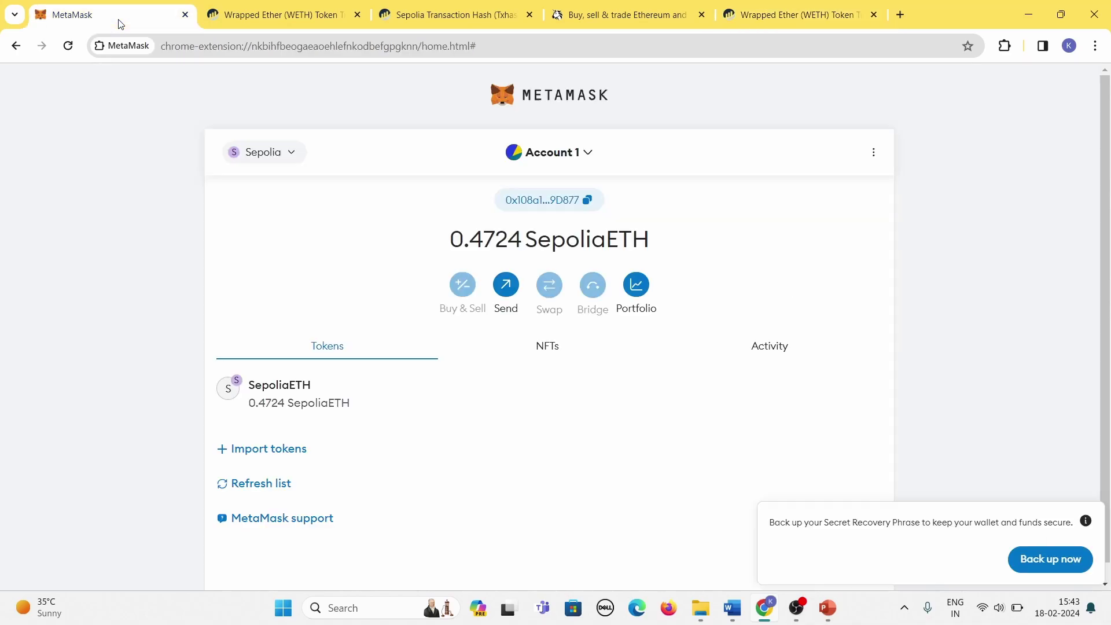
left_click(297, 457)
Paste the WETH contract address into MetaMask's token import and confirm importing WETH
left_click(550, 335)
key("ctrl+v")
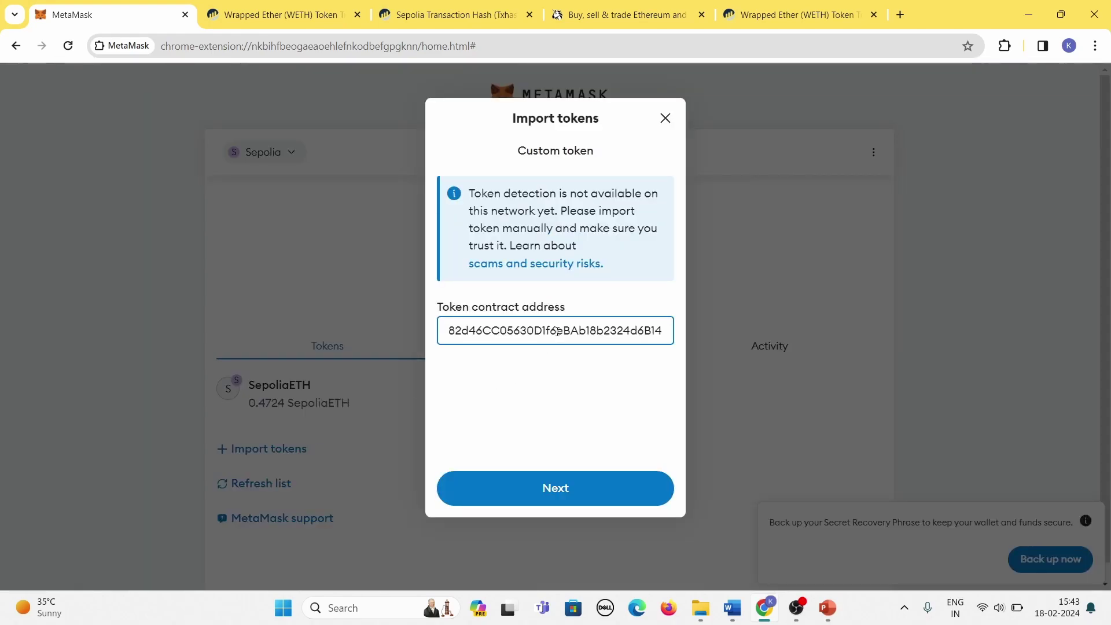
key("Right")
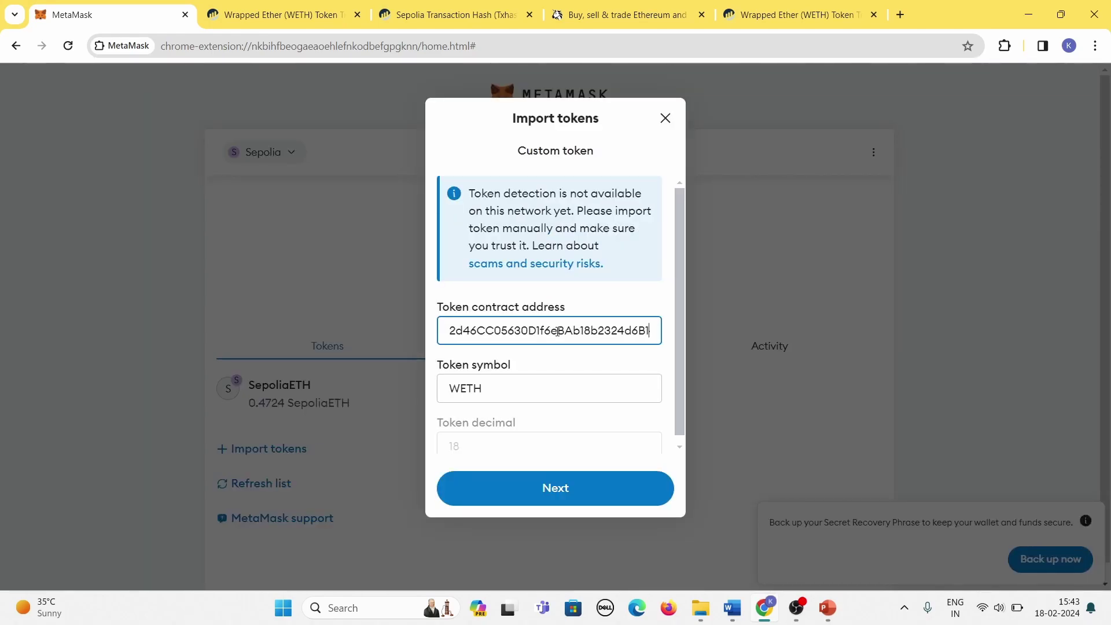
key("Left")
key("Left")
key("Left")
key("Left")
key("Left")
key("Left")
key("Left")
key("Left")
key("Left")
key("Left")
key("Left")
key("Left")
key("Left")
key("Left")
key("Left")
key("Left")
key("Left")
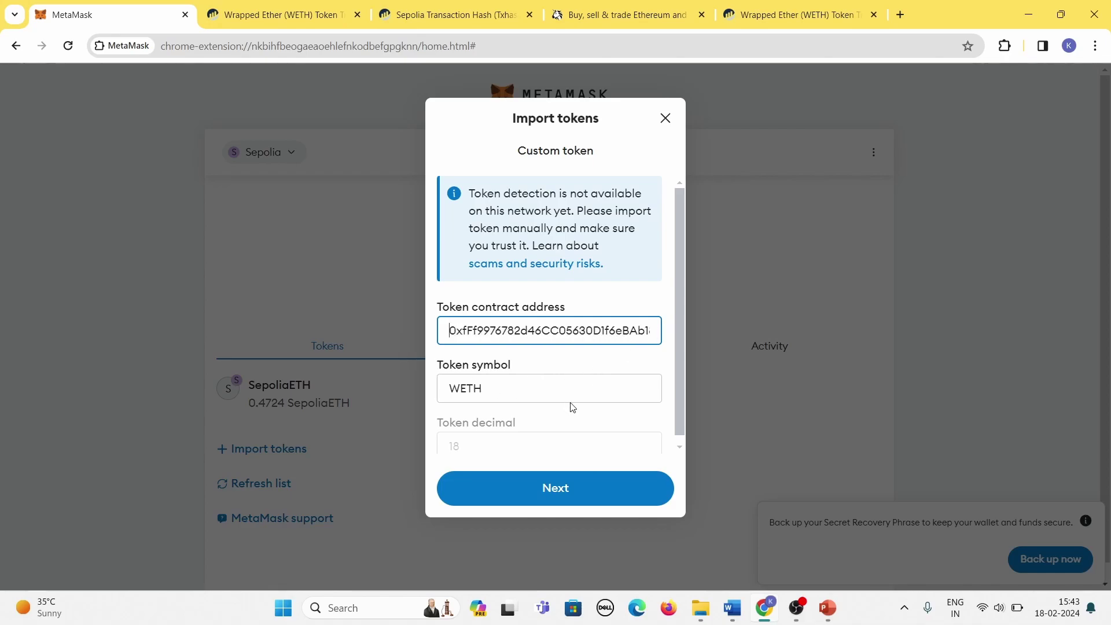
left_click(639, 491)
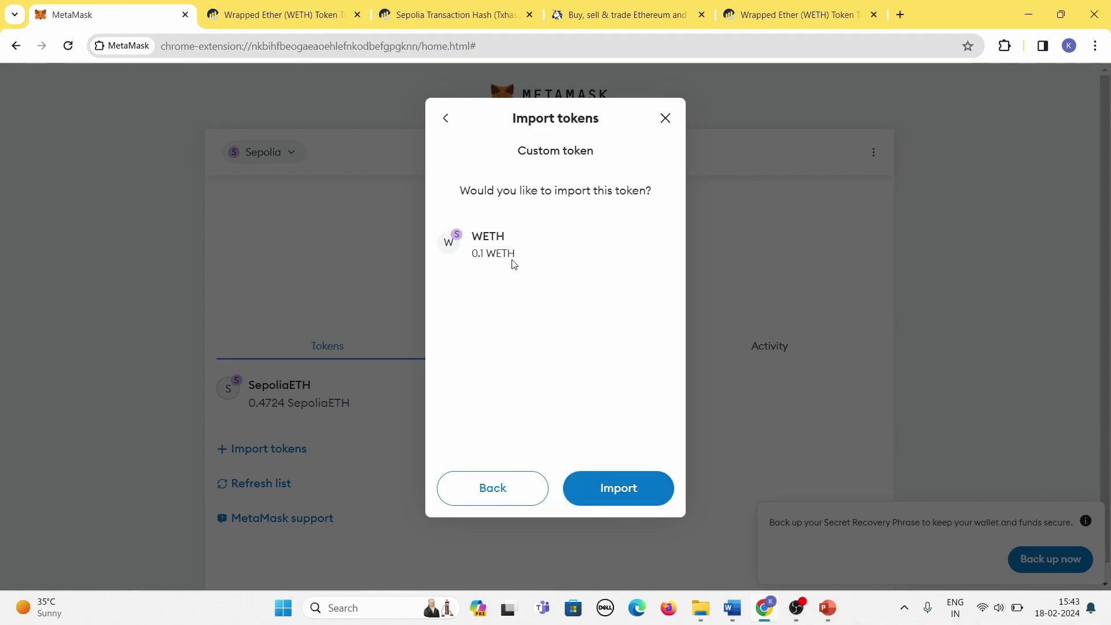
left_click(625, 490)
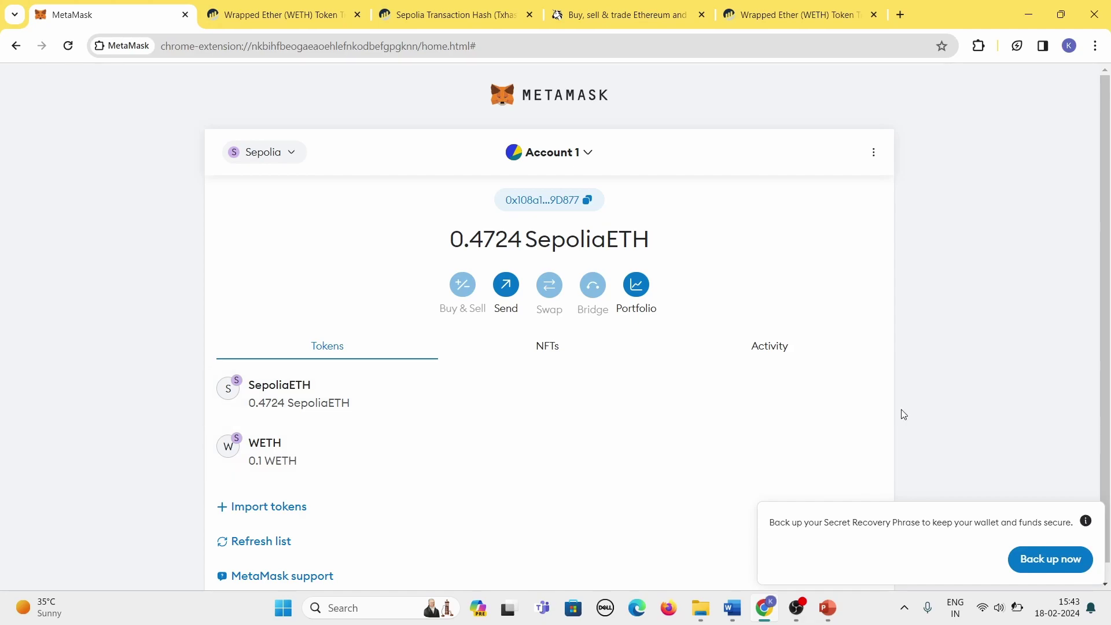
left_click(623, 13)
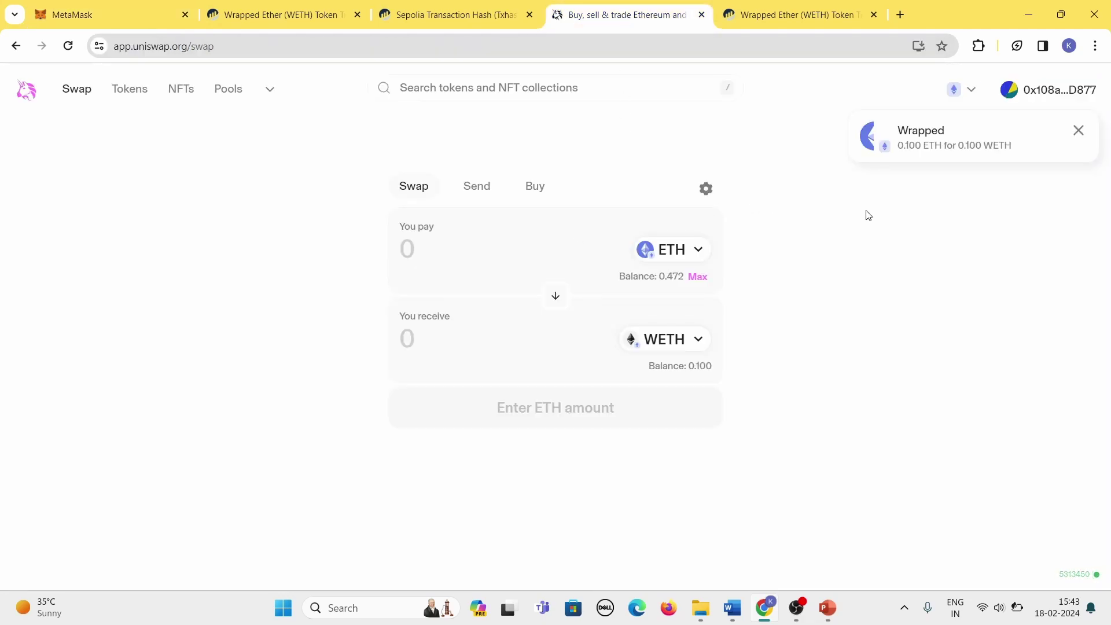
Flip the pair to WETH→ETH, unwrap the full 0.1 WETH, and approve it in MetaMask
left_click(1078, 132)
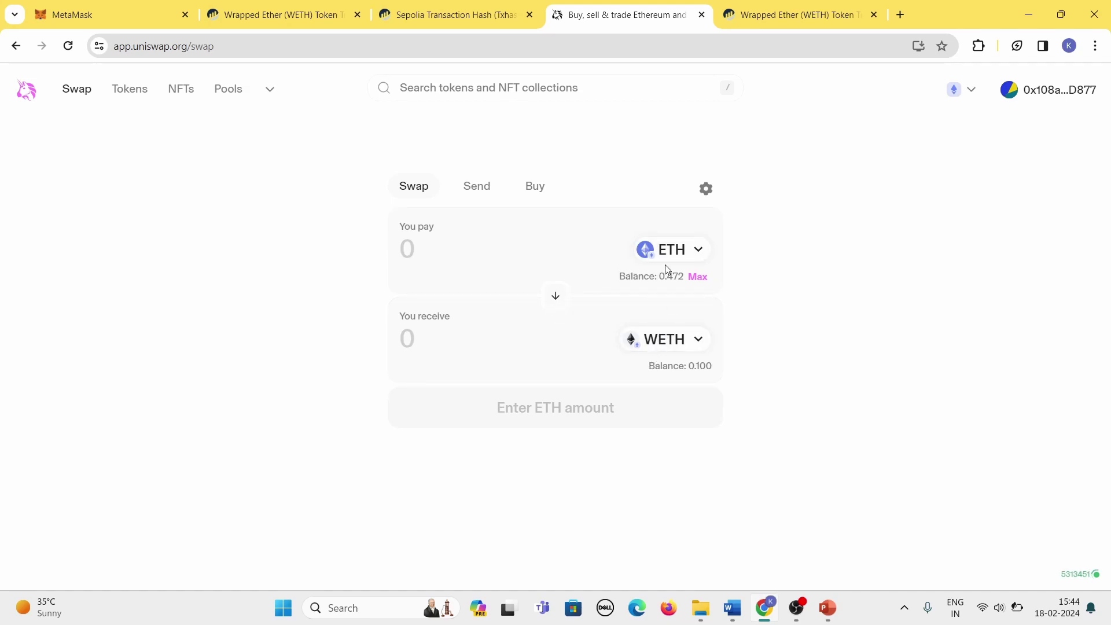
left_click(555, 301)
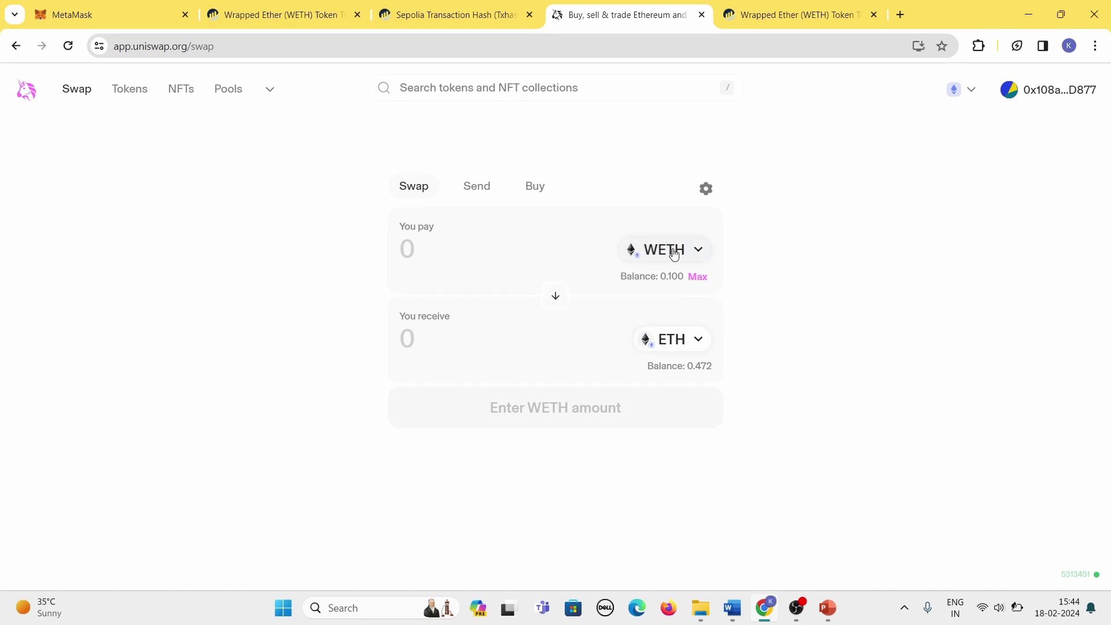
left_click(701, 278)
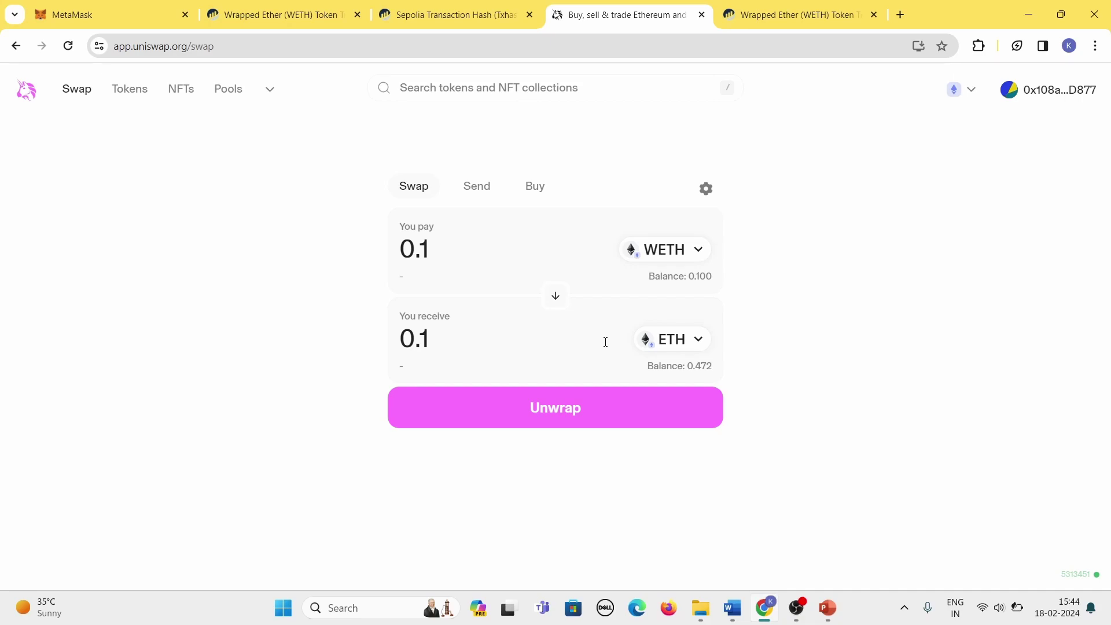
left_click(565, 411)
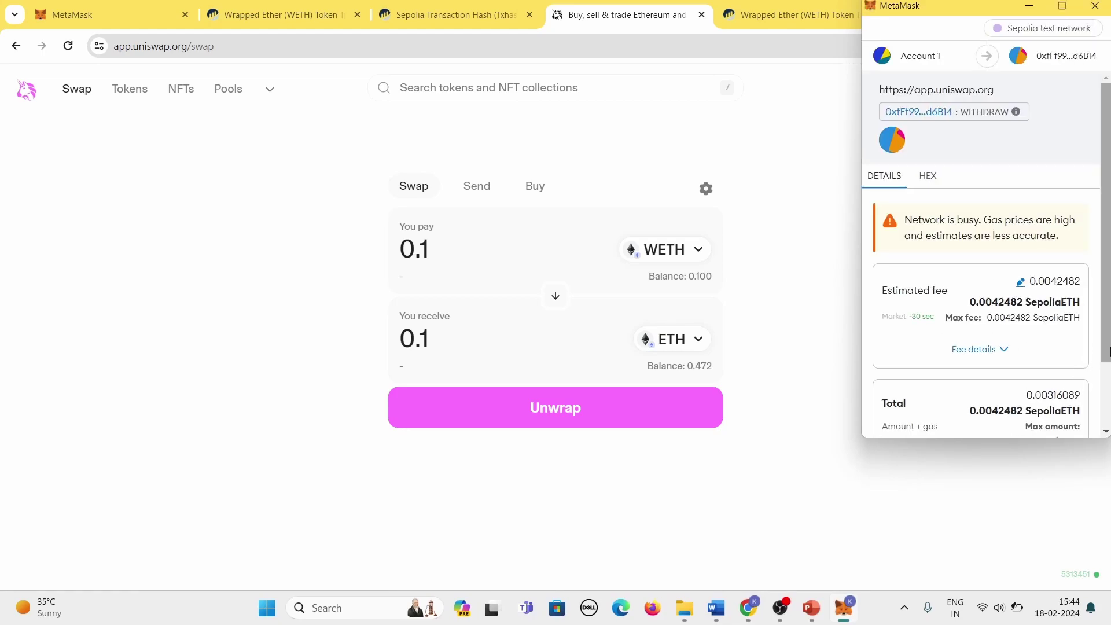
scroll(1105, 381, "down", 1)
left_click(1066, 423)
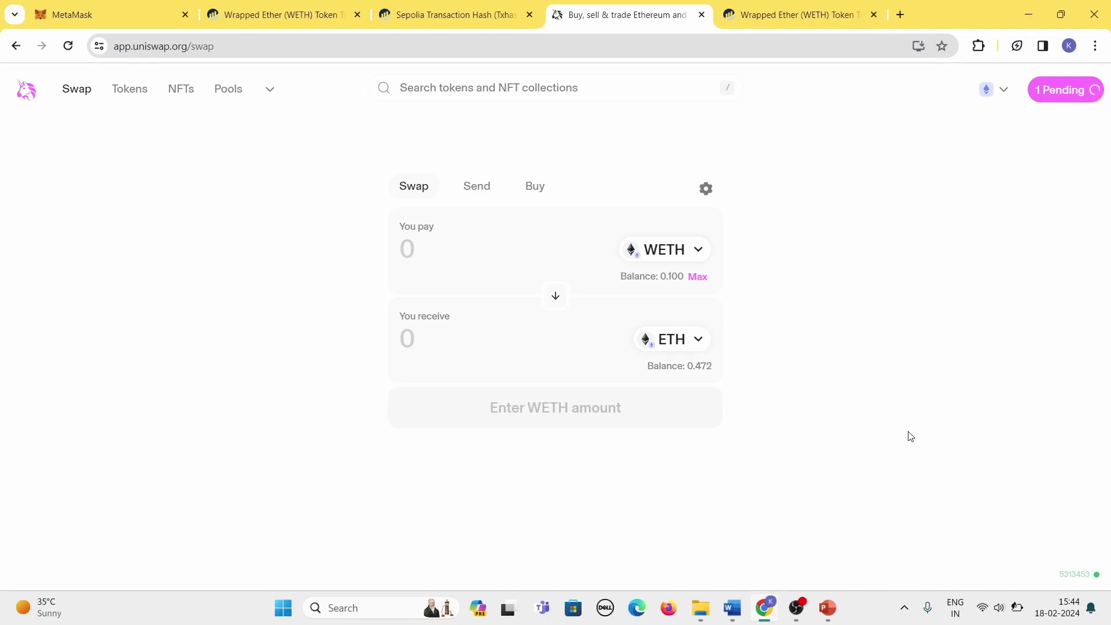
Reload MetaMask and open the pending Withdraw transaction on the Etherscan block explorer
left_click(123, 9)
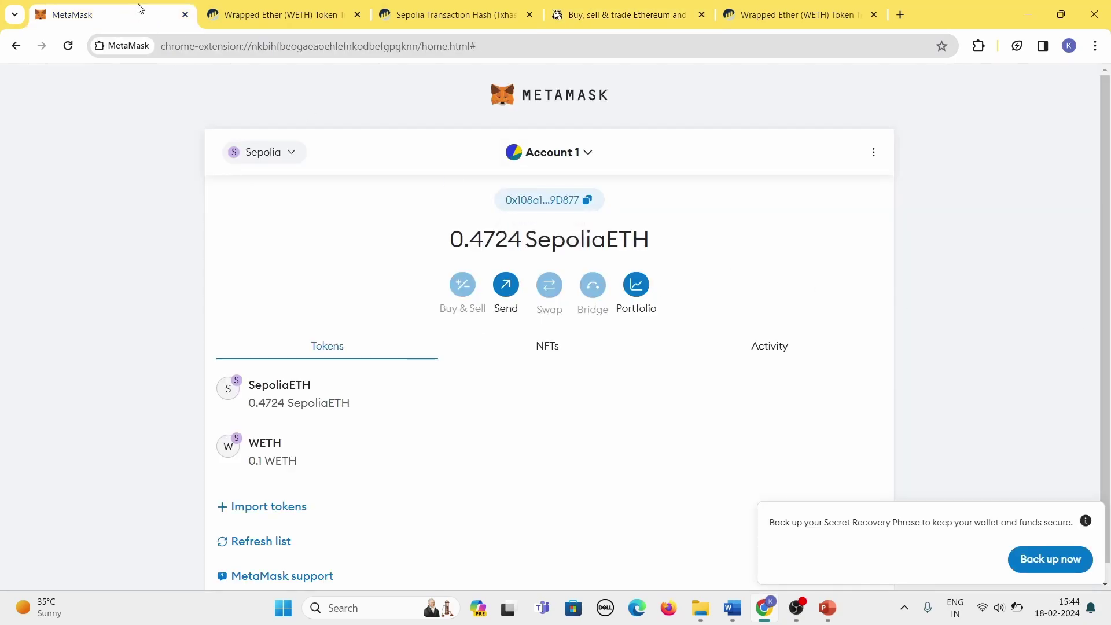
left_click(68, 46)
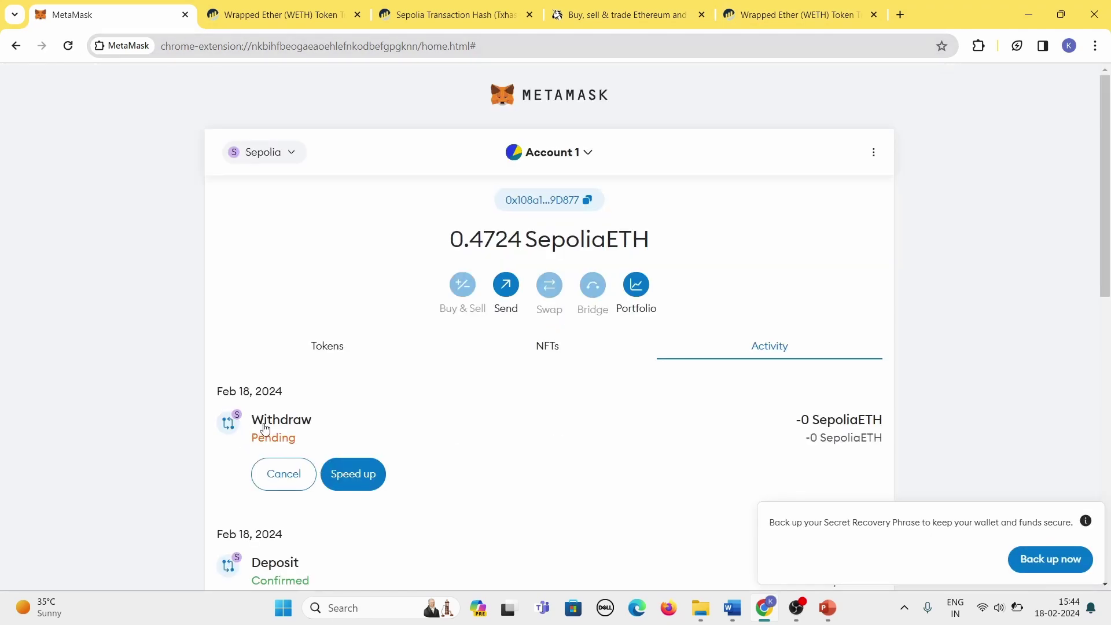
left_click(287, 428)
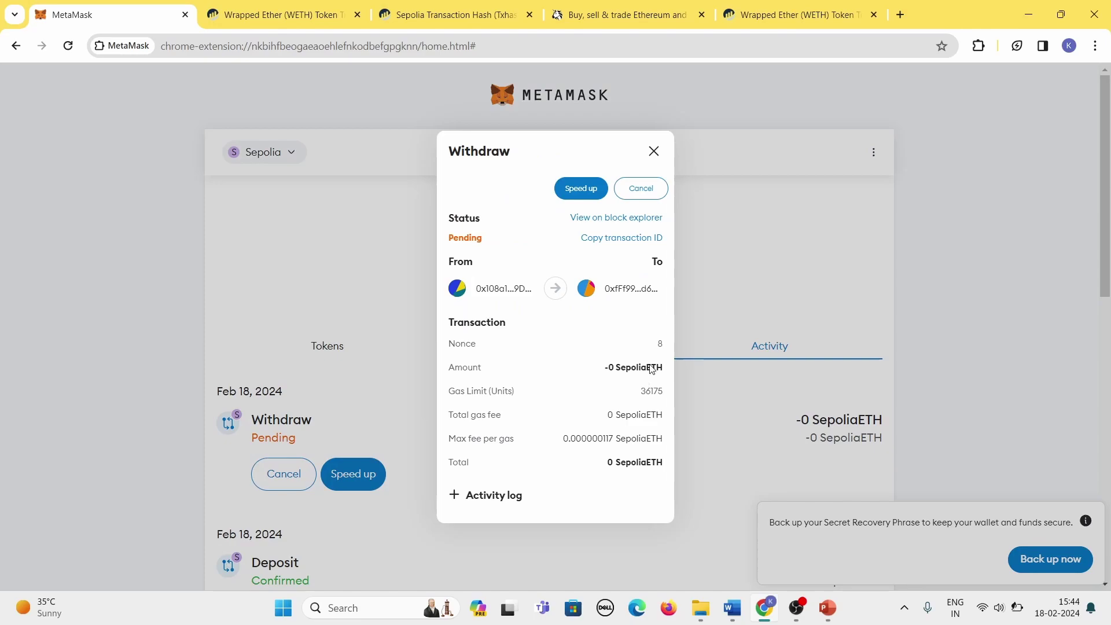
left_click(628, 220)
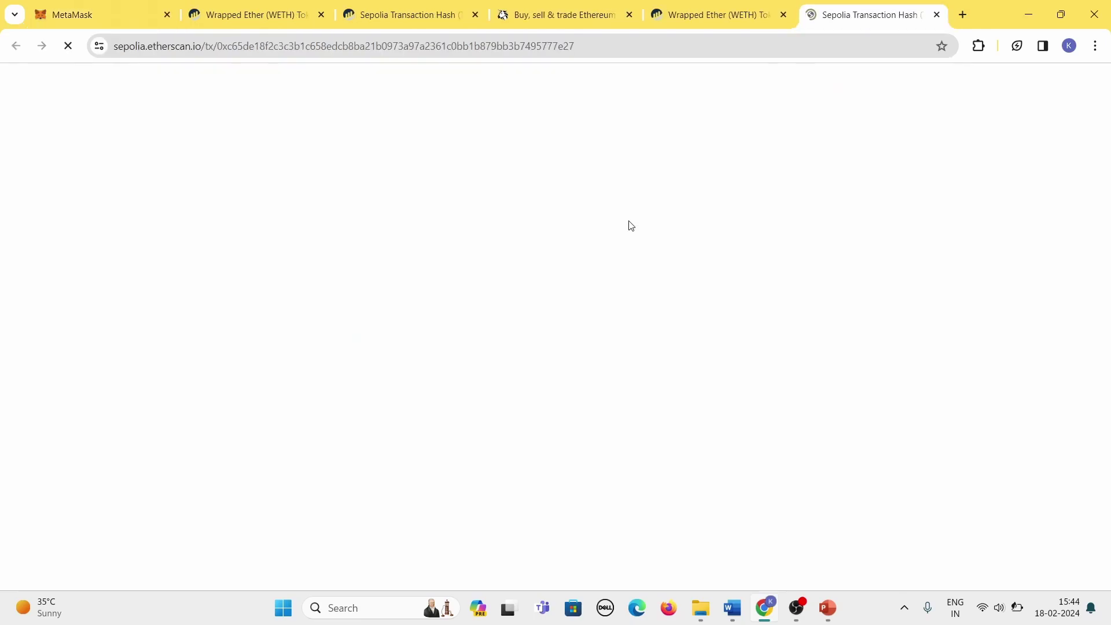
Confirm the withdraw shows Success on Etherscan, then check MetaMask's 0.5696 SepoliaETH and 0 WETH balances
left_click_drag(1107, 233, 1107, 327)
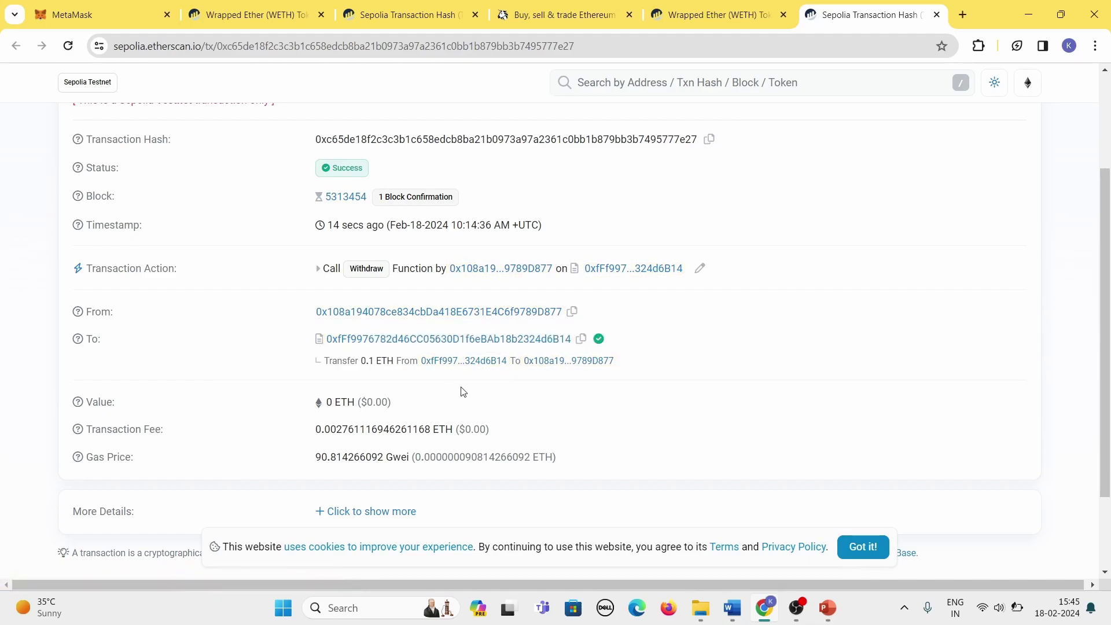
left_click_drag(1107, 438, 1107, 382)
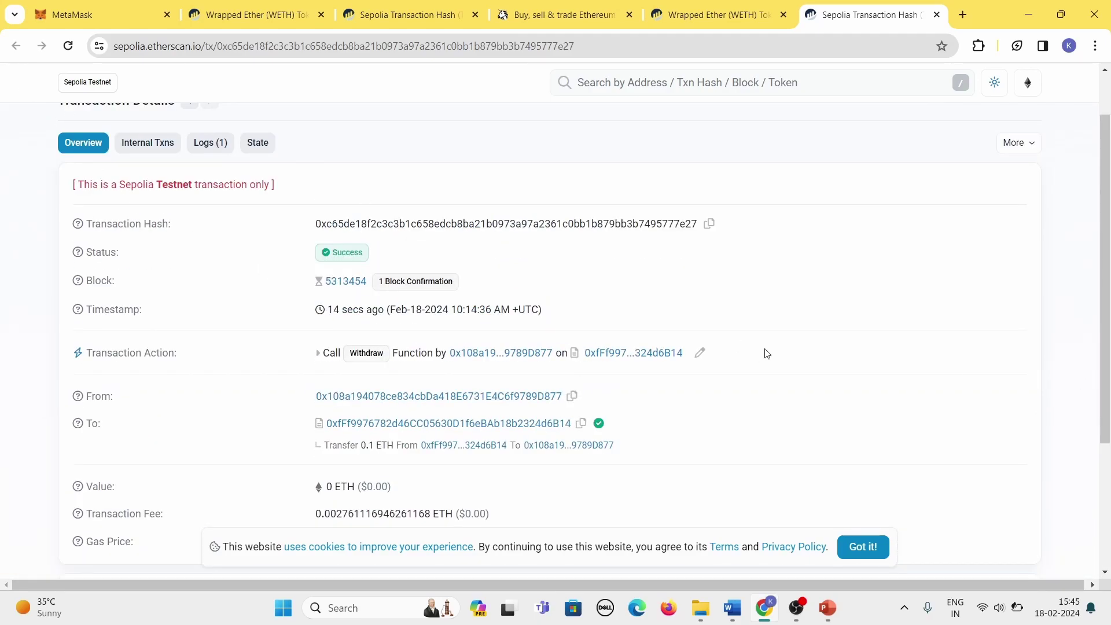
key("ctrl+1")
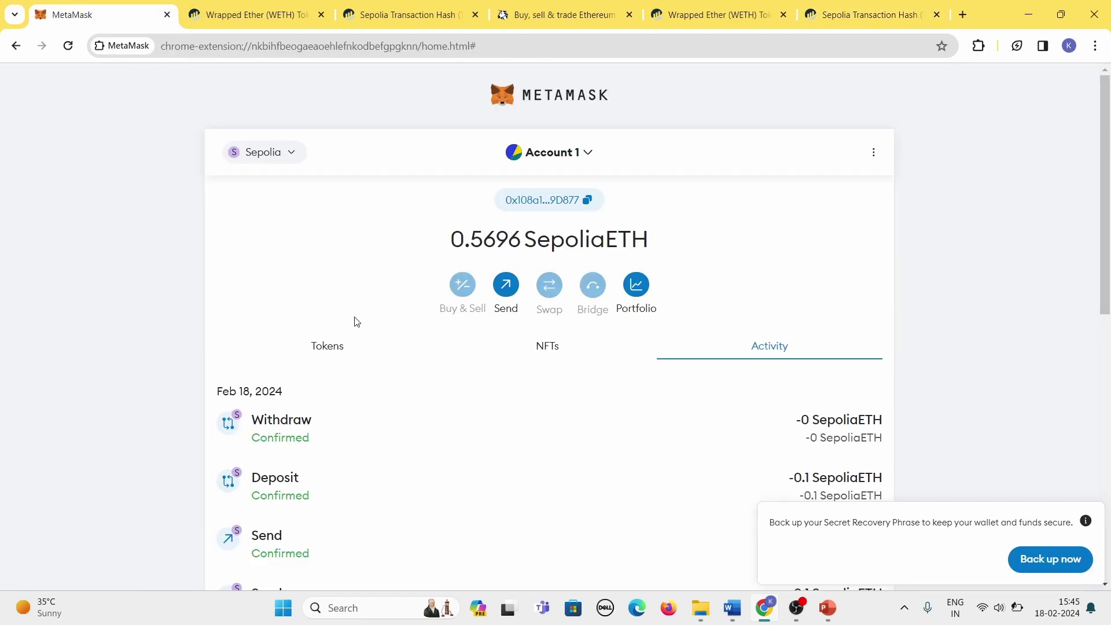
left_click(333, 354)
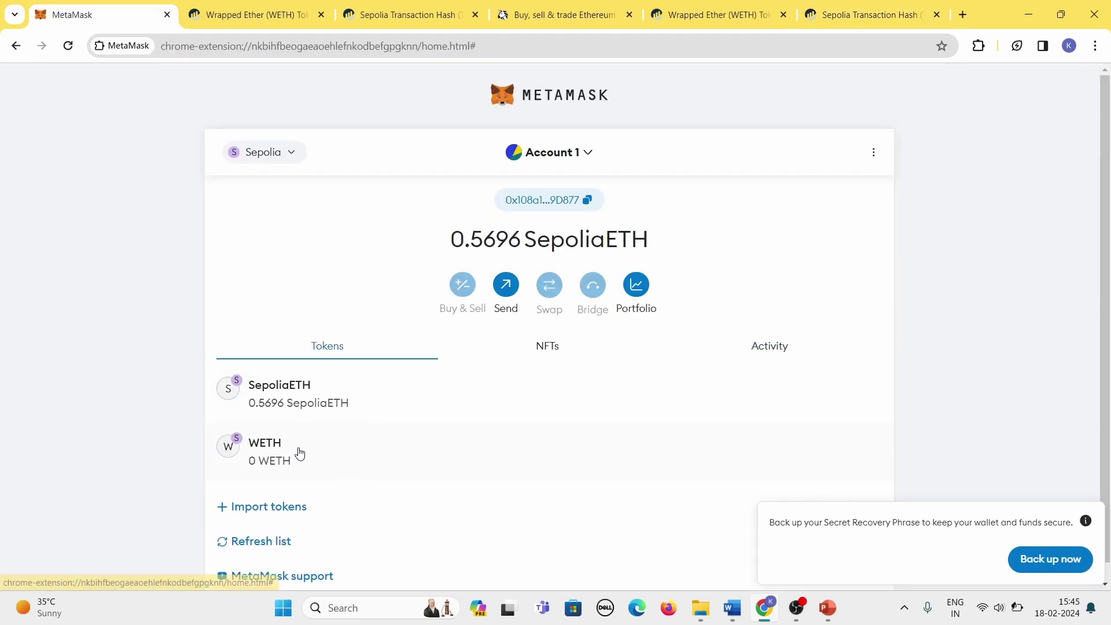